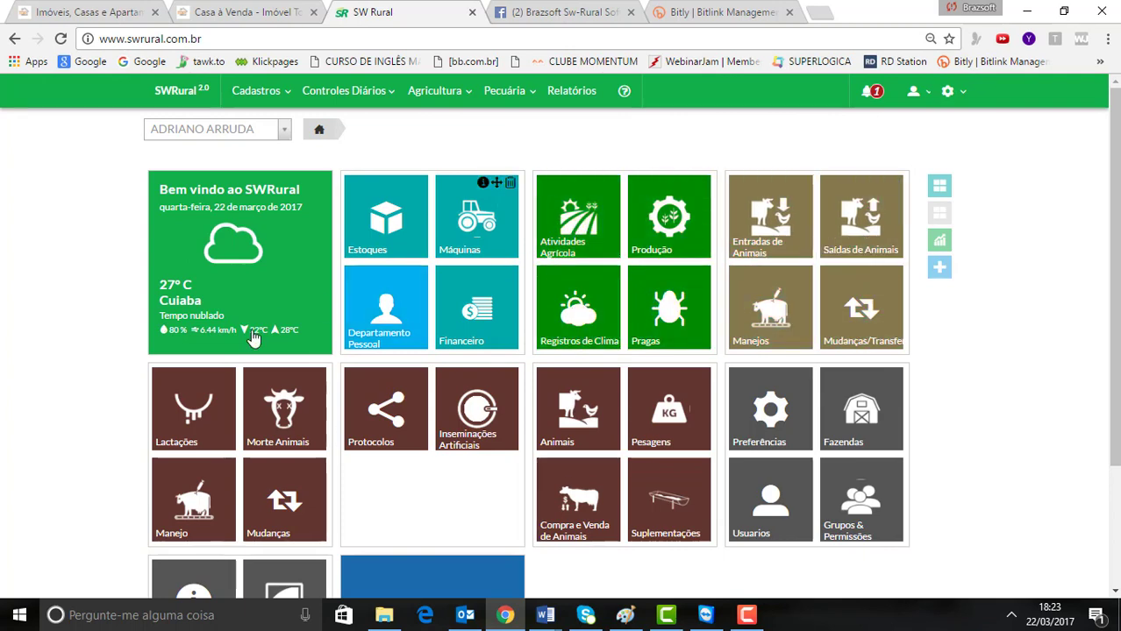
- Move the Animais and Pesagens tile group on the dashboard into the place of the Protocolos and Inseminações Artificiais group
left_click_drag(629, 419, 468, 418)
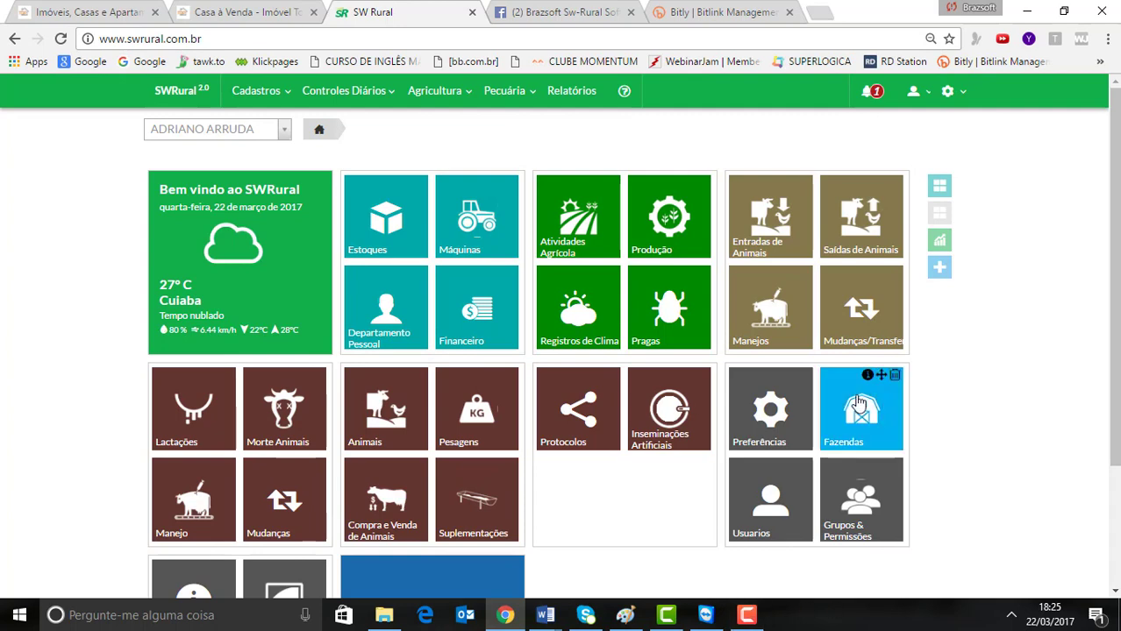
- Open the Estoques module, dismiss the Facebook notification, and view the Inventários list before returning to the stock options
left_click(394, 227)
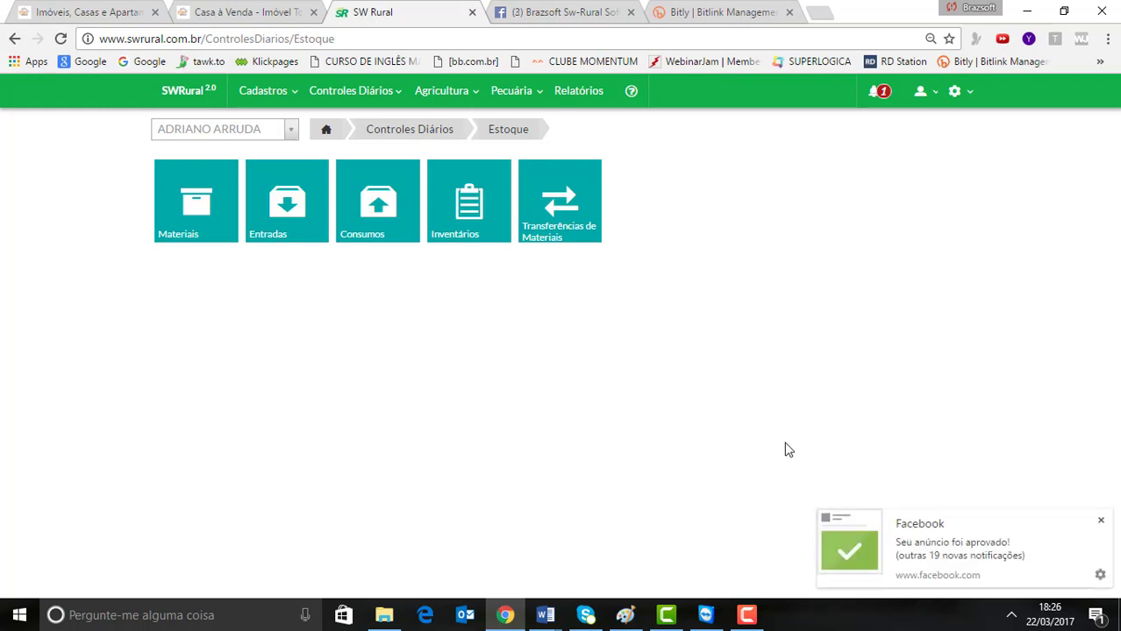
left_click(1101, 521)
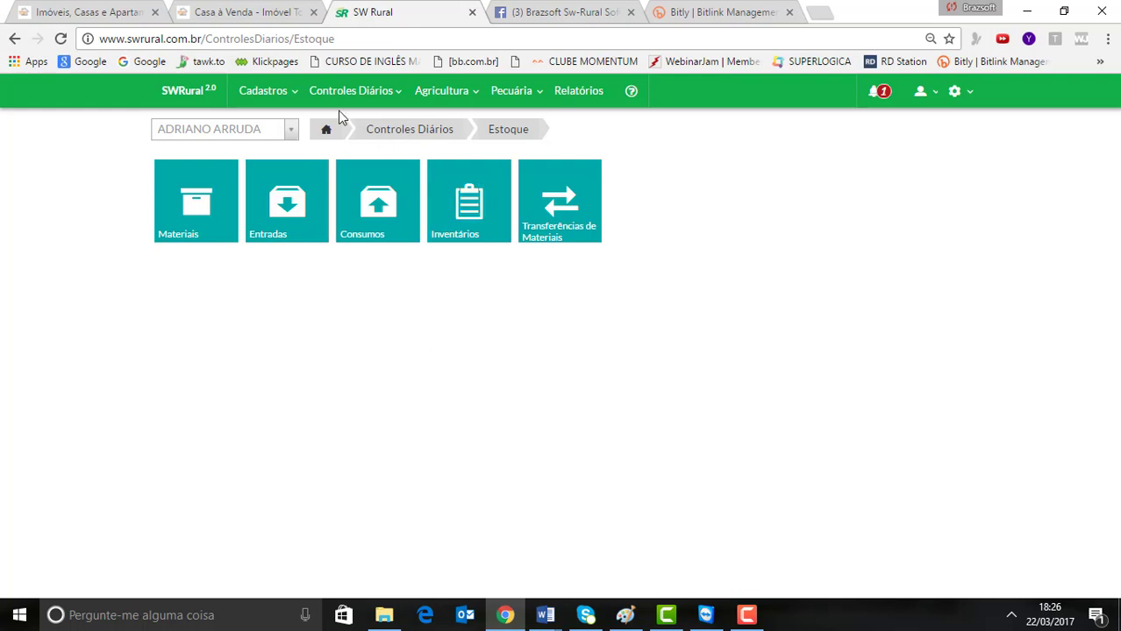
left_click(457, 215)
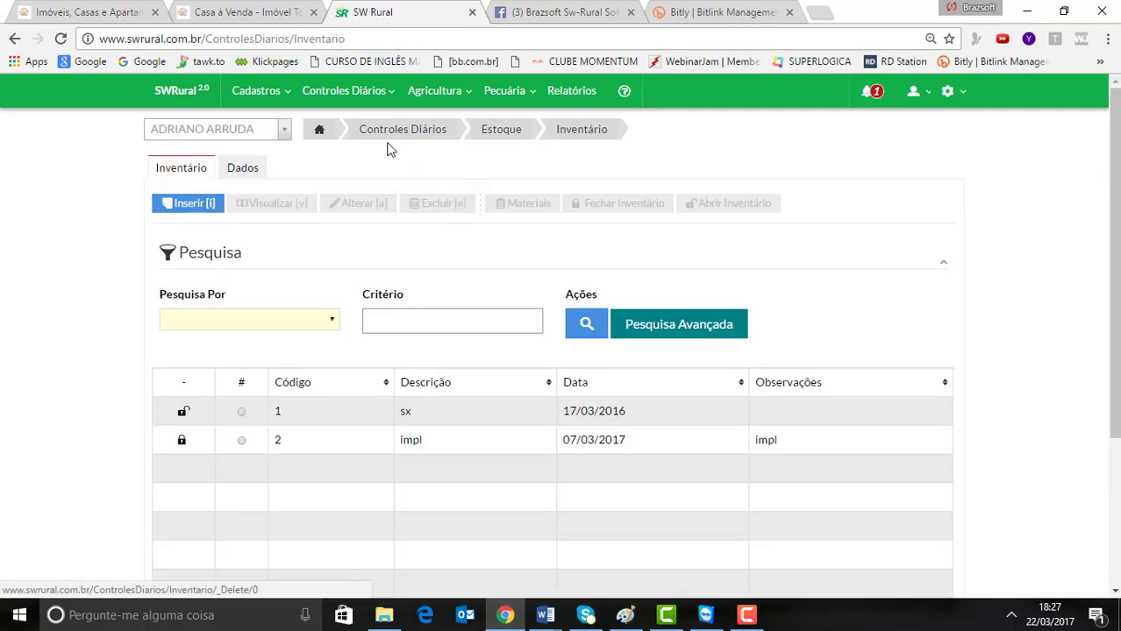
left_click(14, 40)
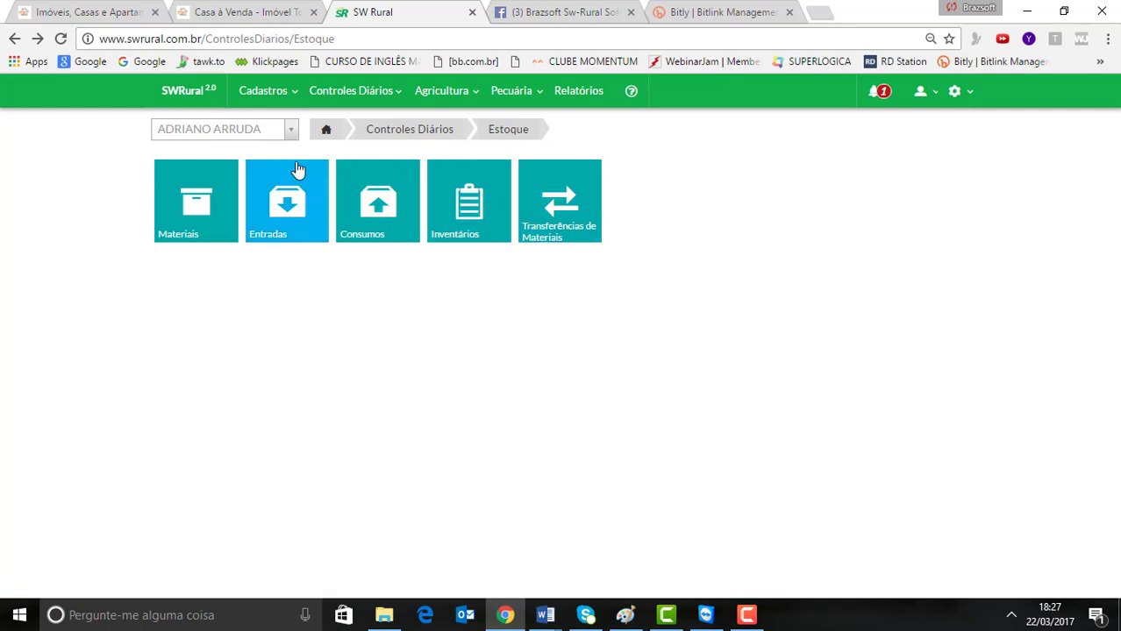
- View the blank new-entry form and the NF-e XML import dialog in the stock Entradas, leaving both without saving
left_click(281, 222)
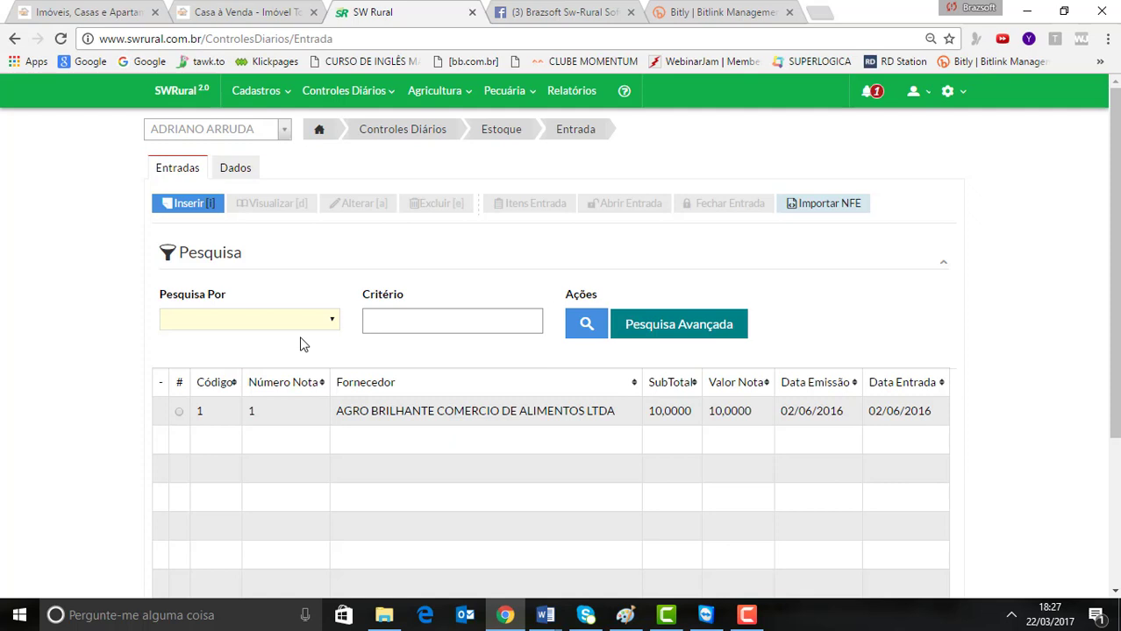
left_click(189, 209)
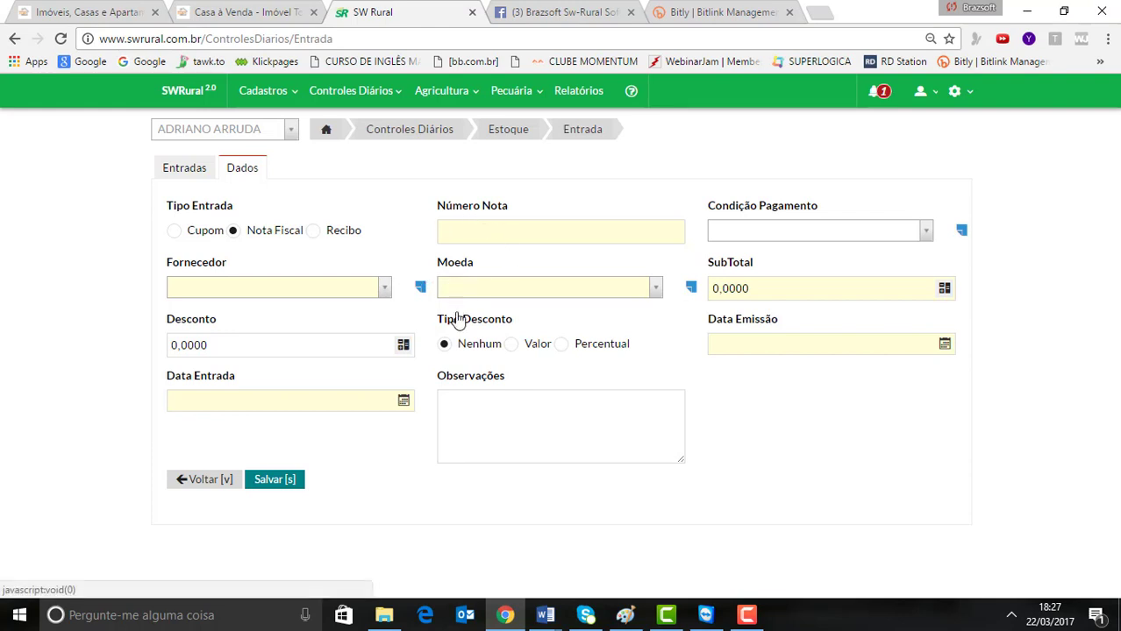
left_click(217, 482)
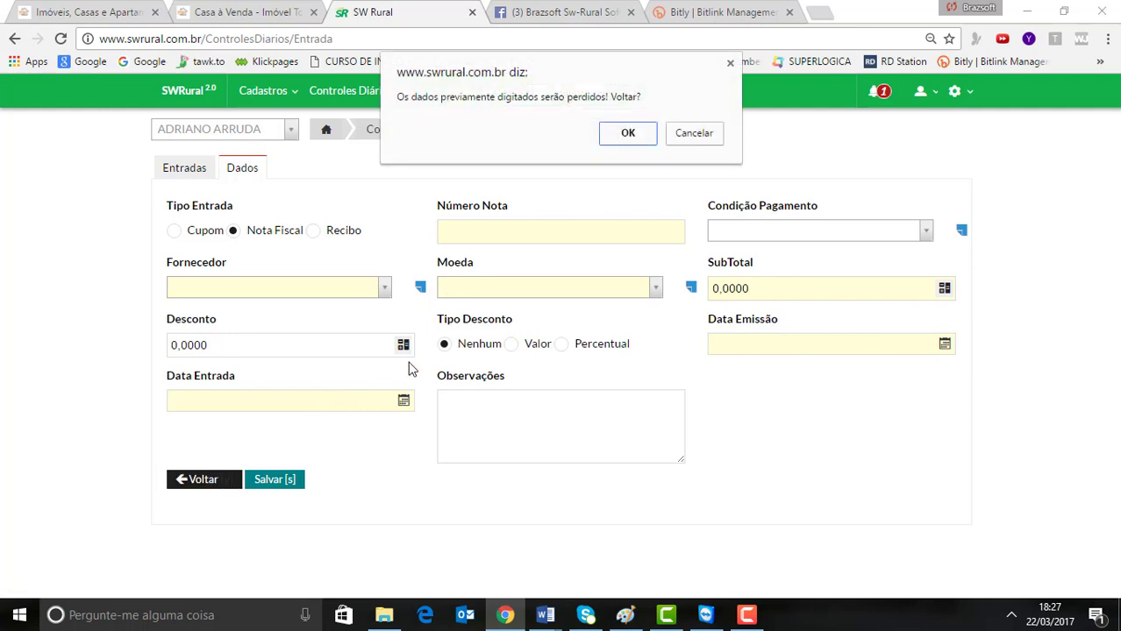
left_click(622, 132)
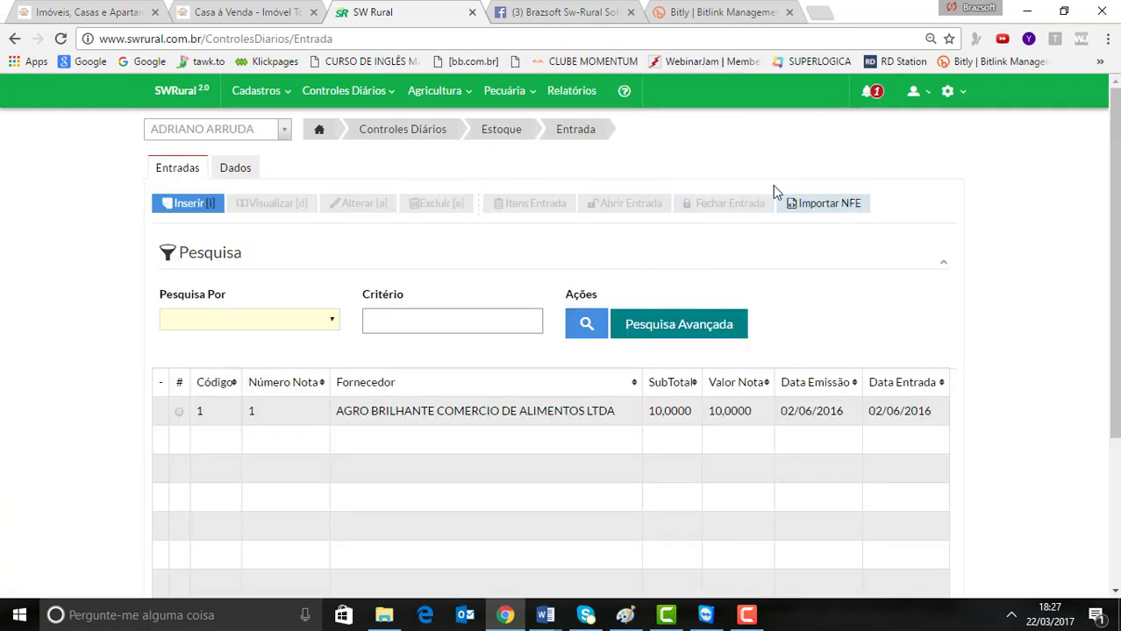
left_click(815, 205)
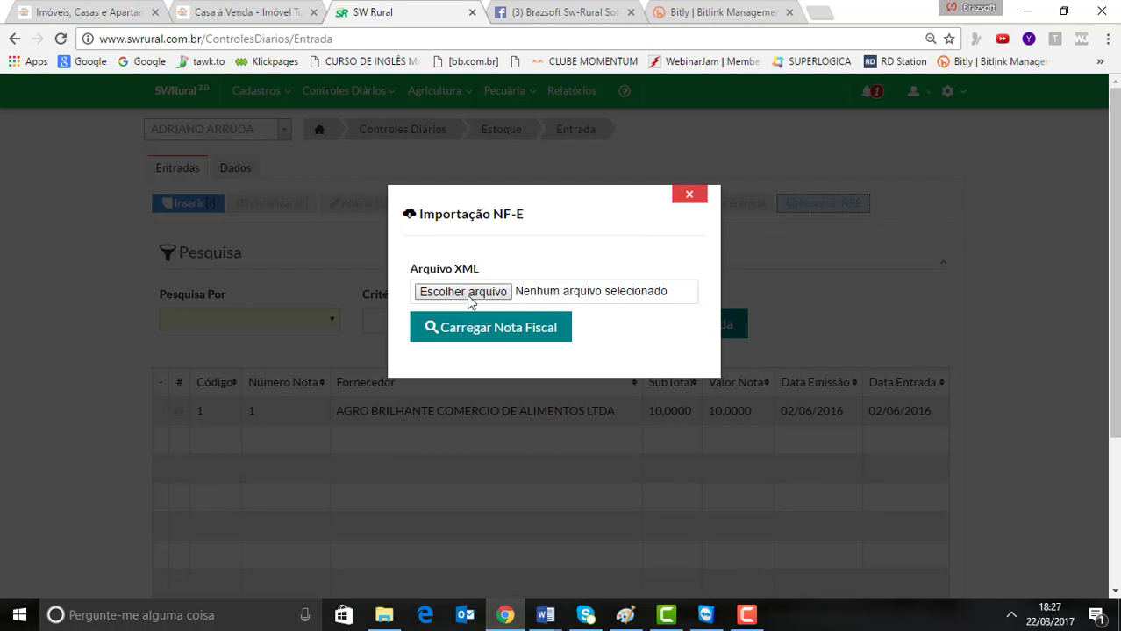
left_click(693, 195)
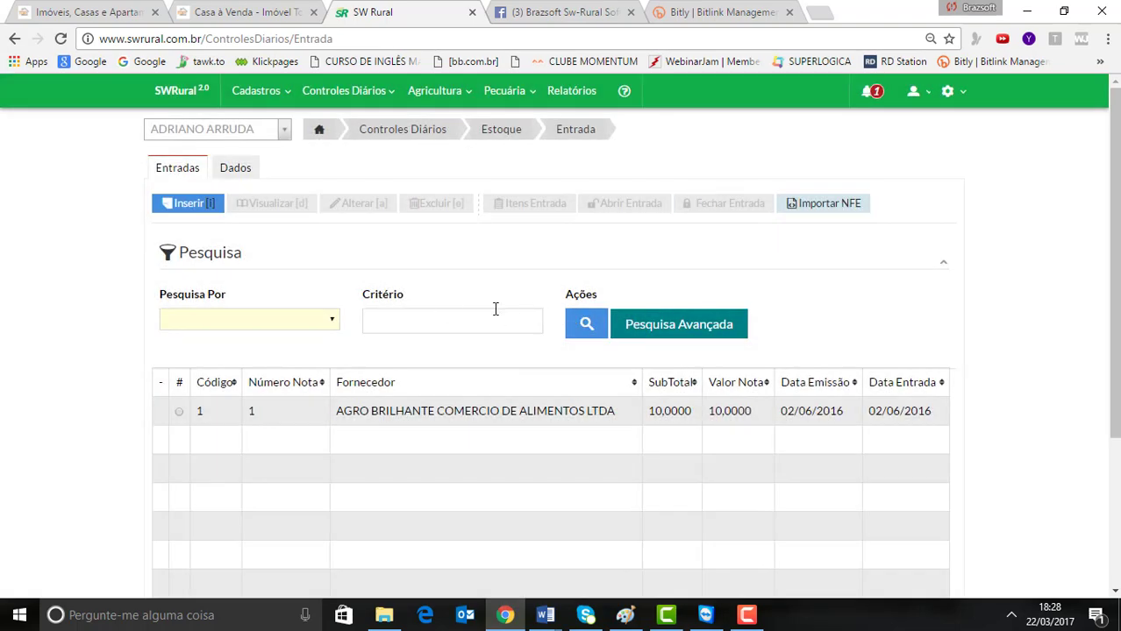
- View the Fechar Entrada process for the AGRO BRILHANTE entry, choosing to generate accounts payable, and exit it without completing the closing
left_click(178, 412)
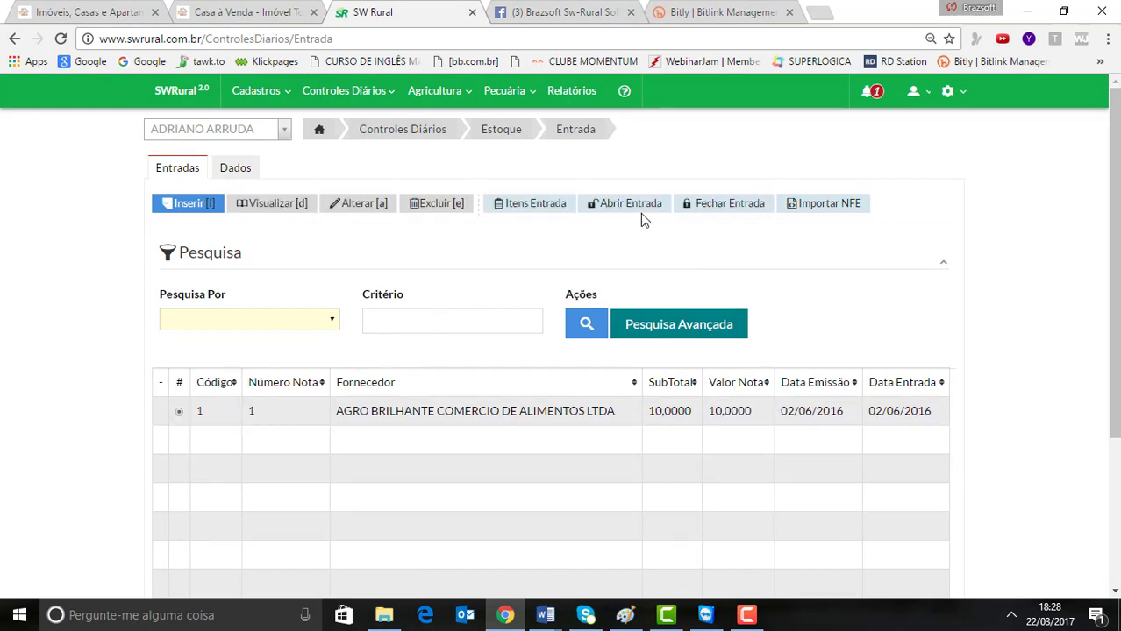
left_click(716, 208)
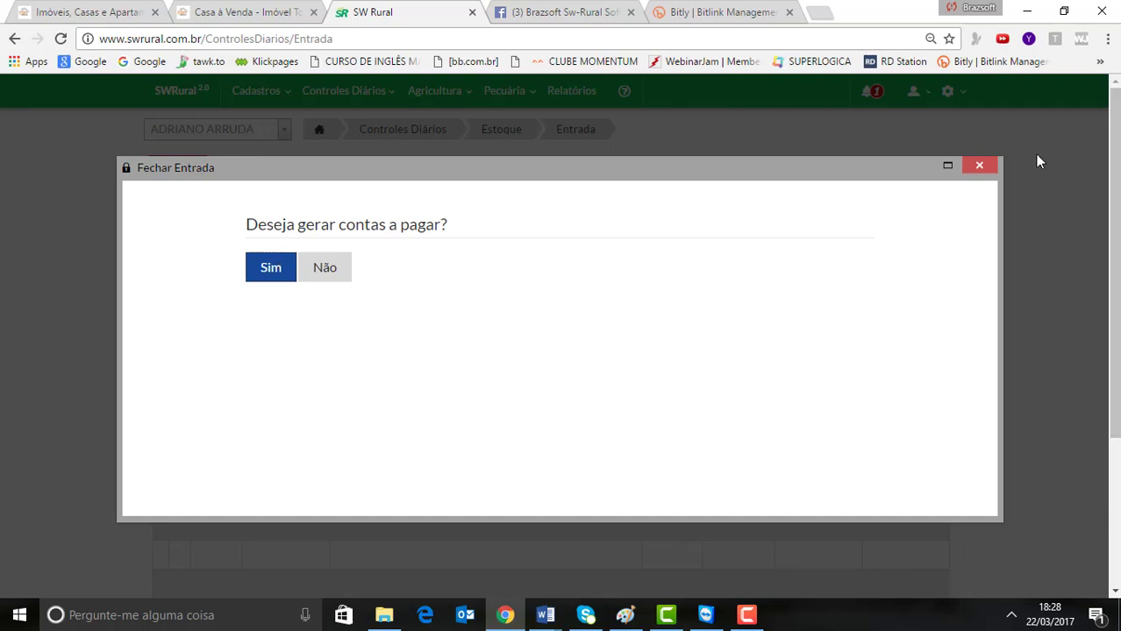
left_click(981, 167)
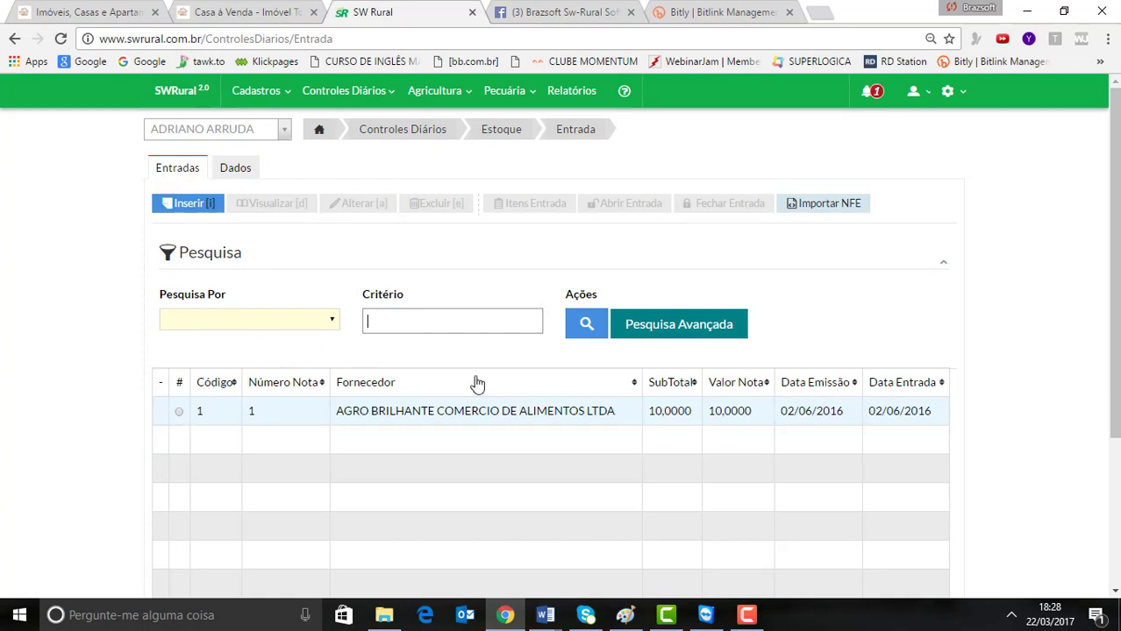
left_click(179, 412)
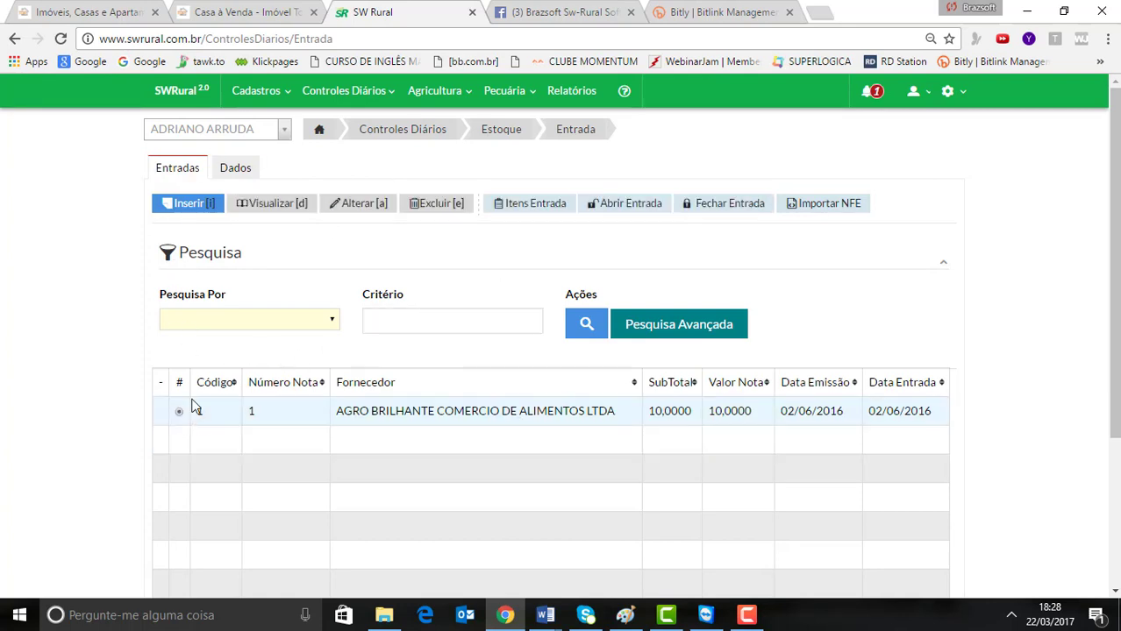
left_click(702, 212)
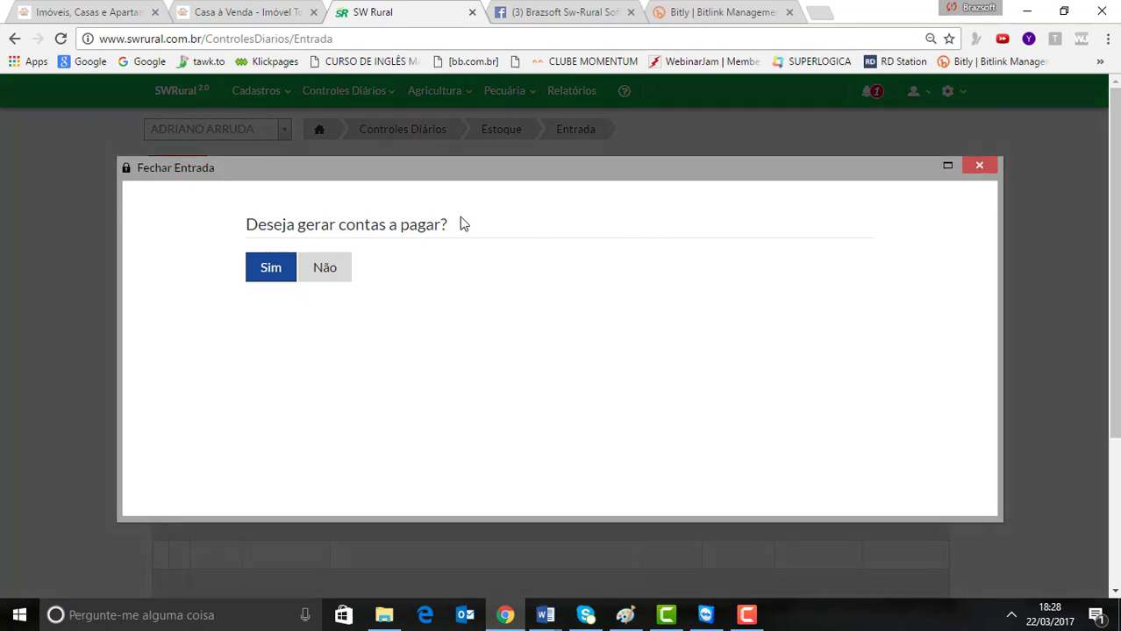
left_click(267, 273)
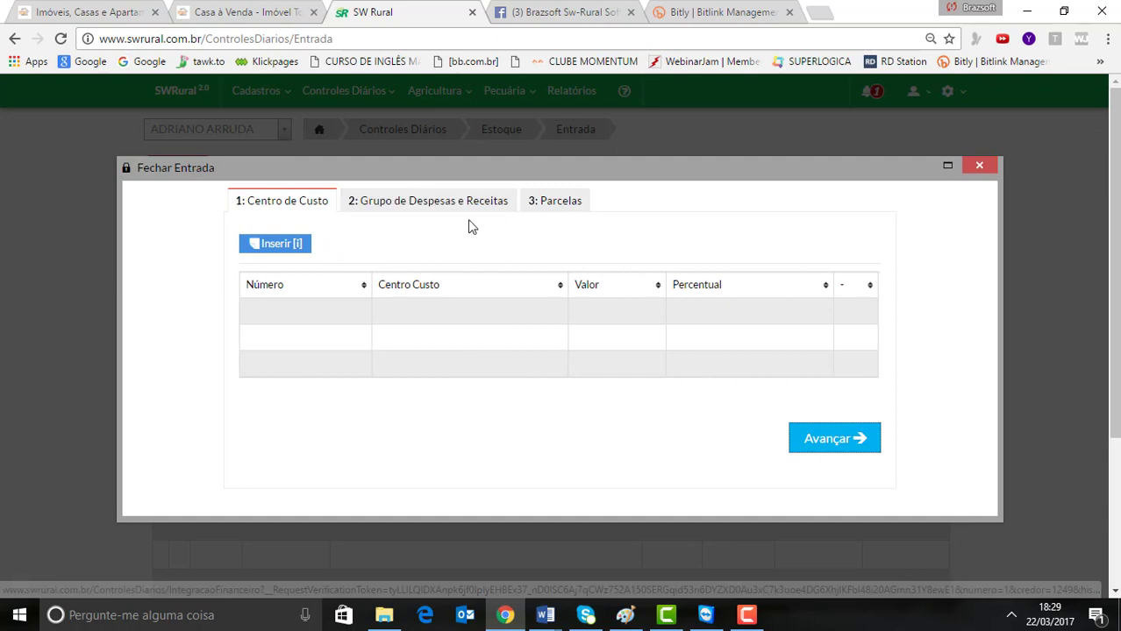
left_click(980, 165)
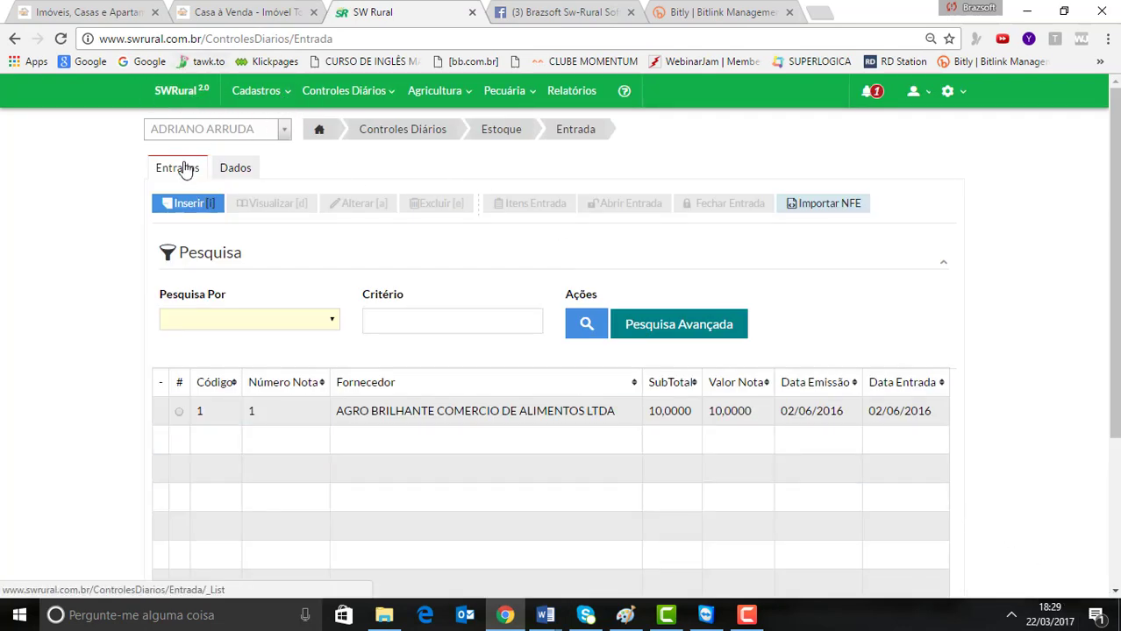
- Return to the Estoque module overview, review its options, and go back to the home dashboard
left_click(412, 129)
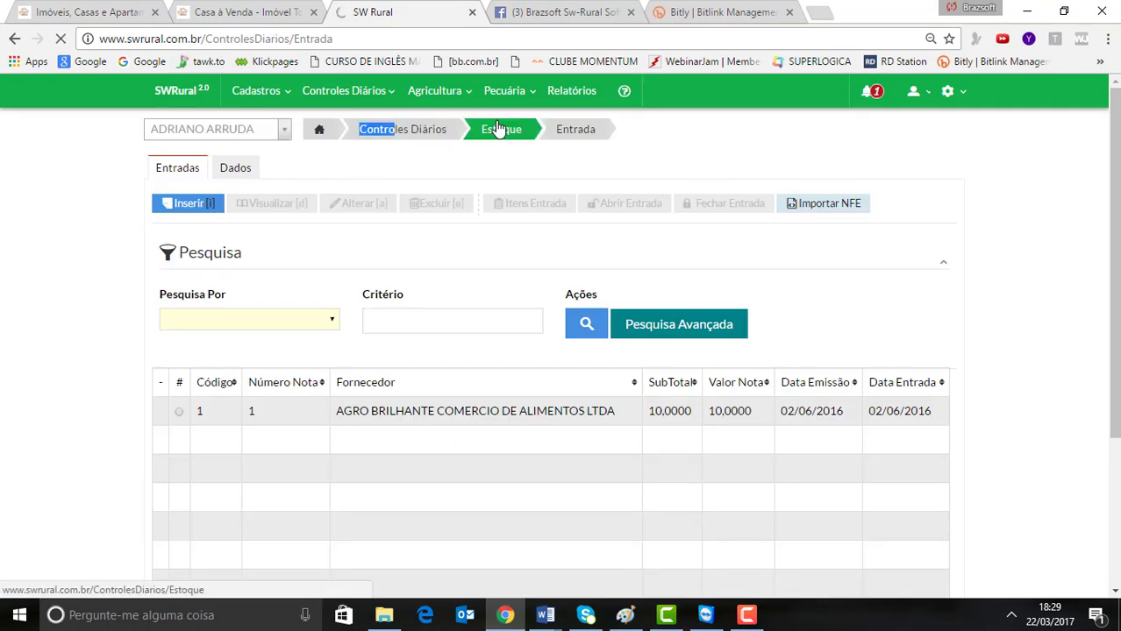
left_click(505, 131)
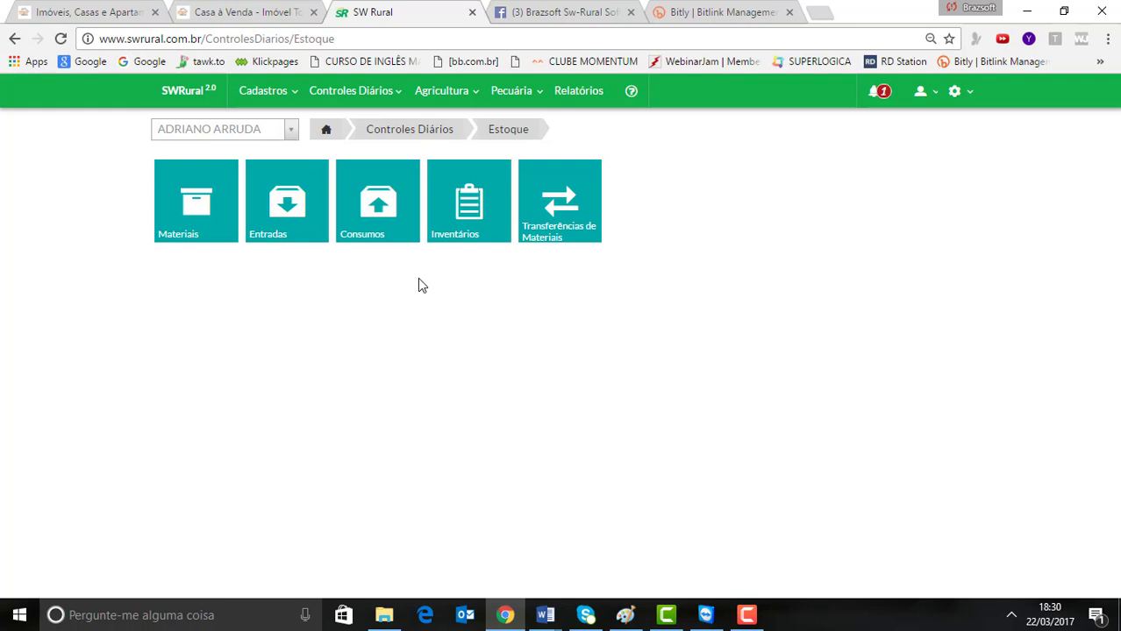
left_click(191, 93)
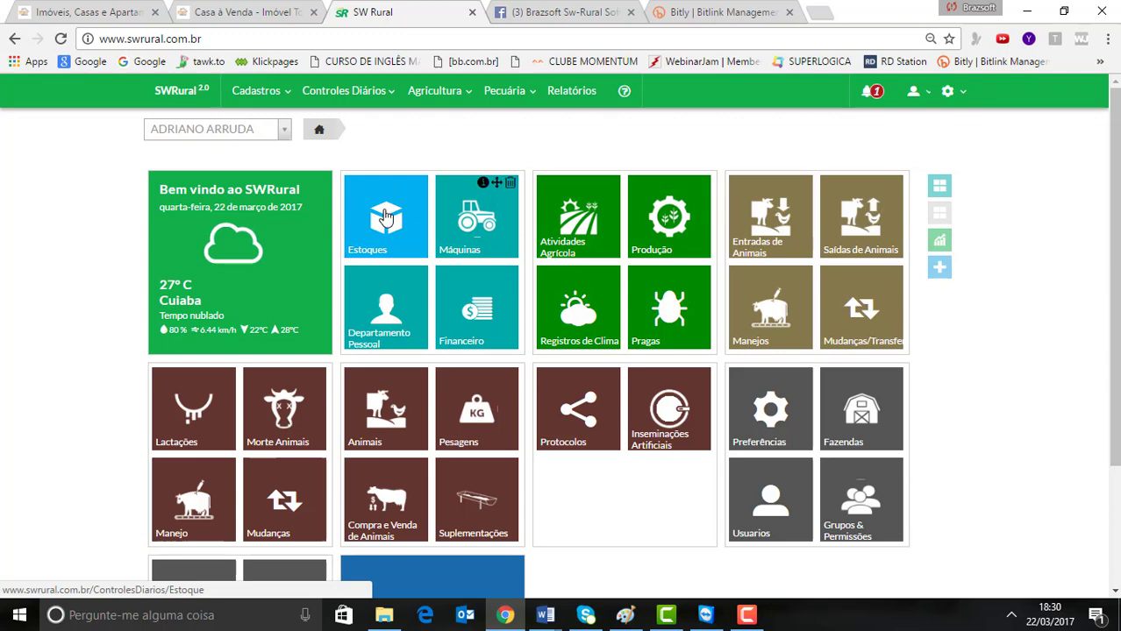
- Open the machine list in the Máquinas module and select the machine "teste" to view its available maintenance and refuelling actions
left_click(476, 226)
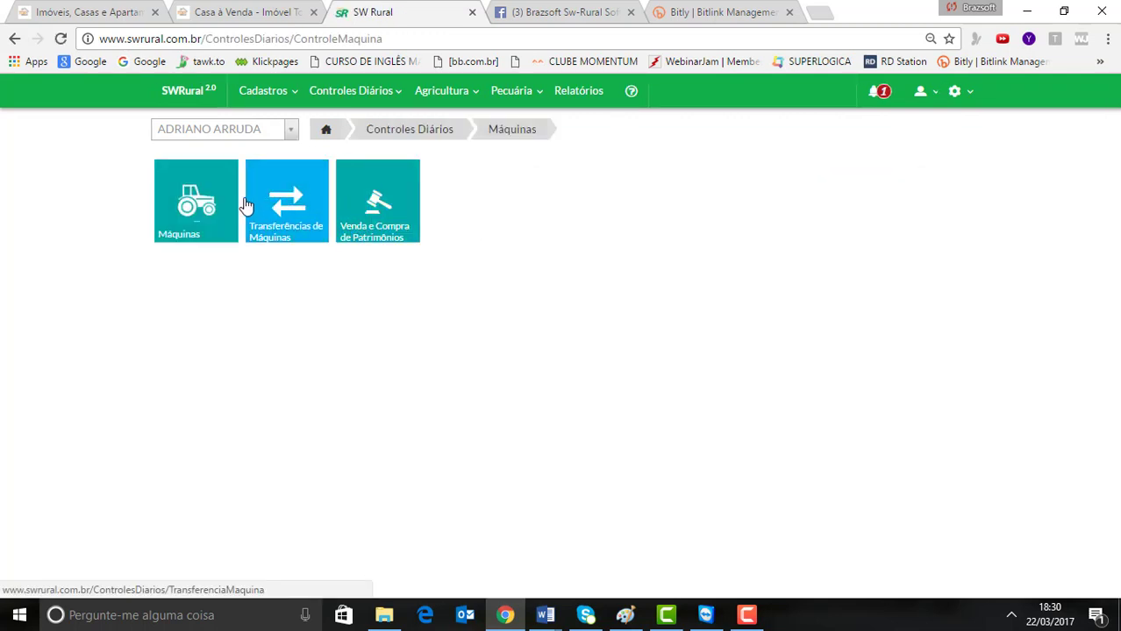
left_click(233, 206)
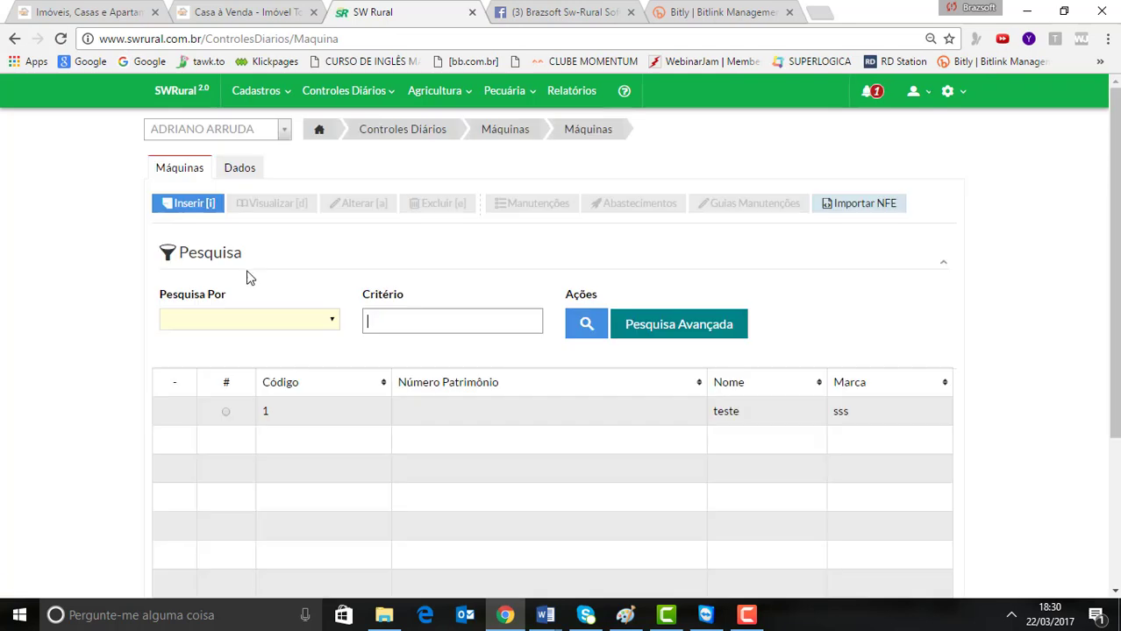
left_click(230, 414)
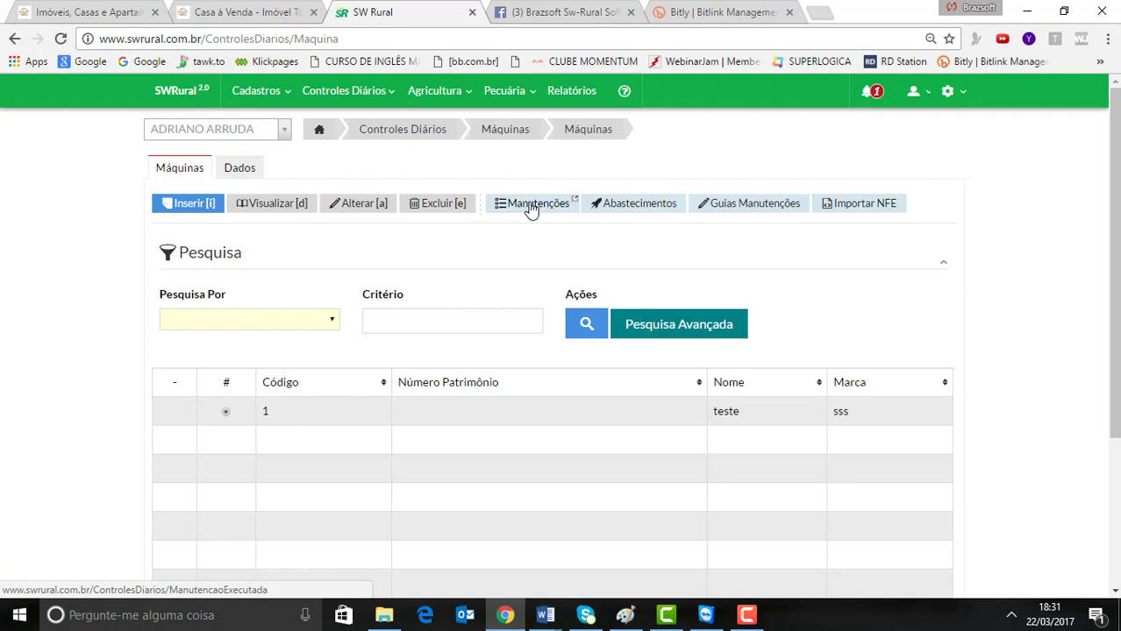
- Revisit the Estoques module from the home dashboard to review its options, and return to the dashboard
left_click(200, 93)
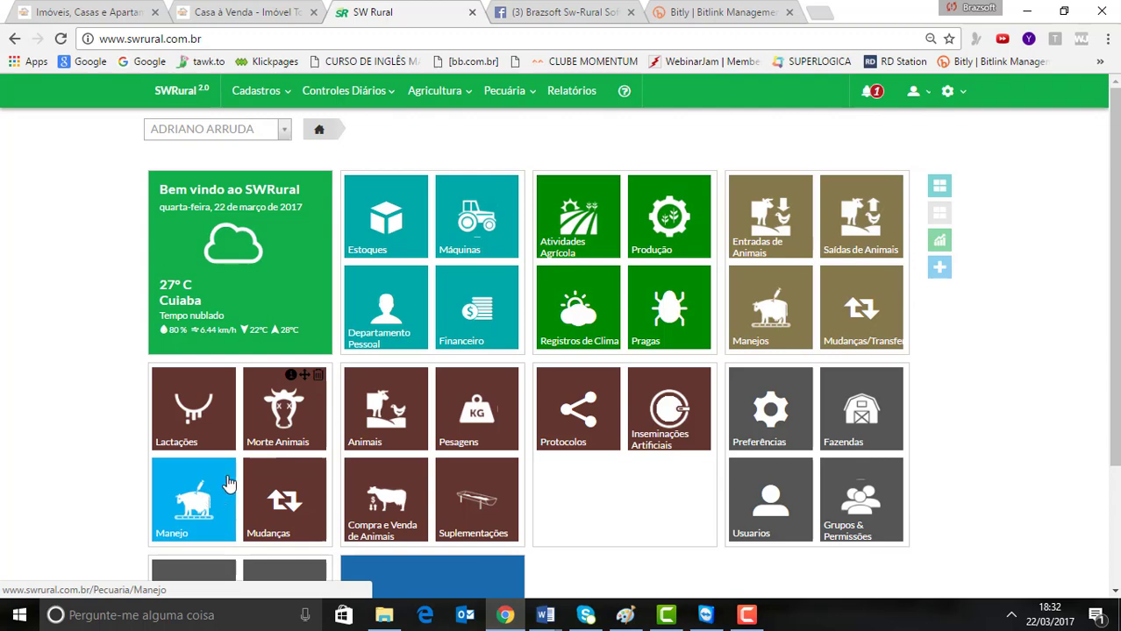
left_click(397, 244)
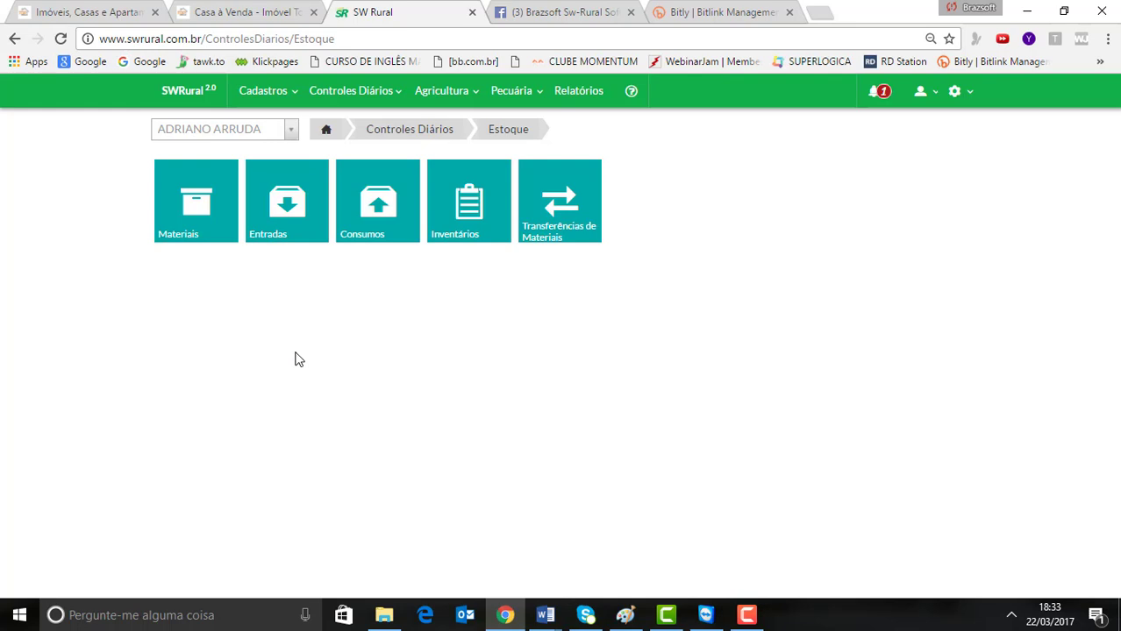
left_click(198, 88)
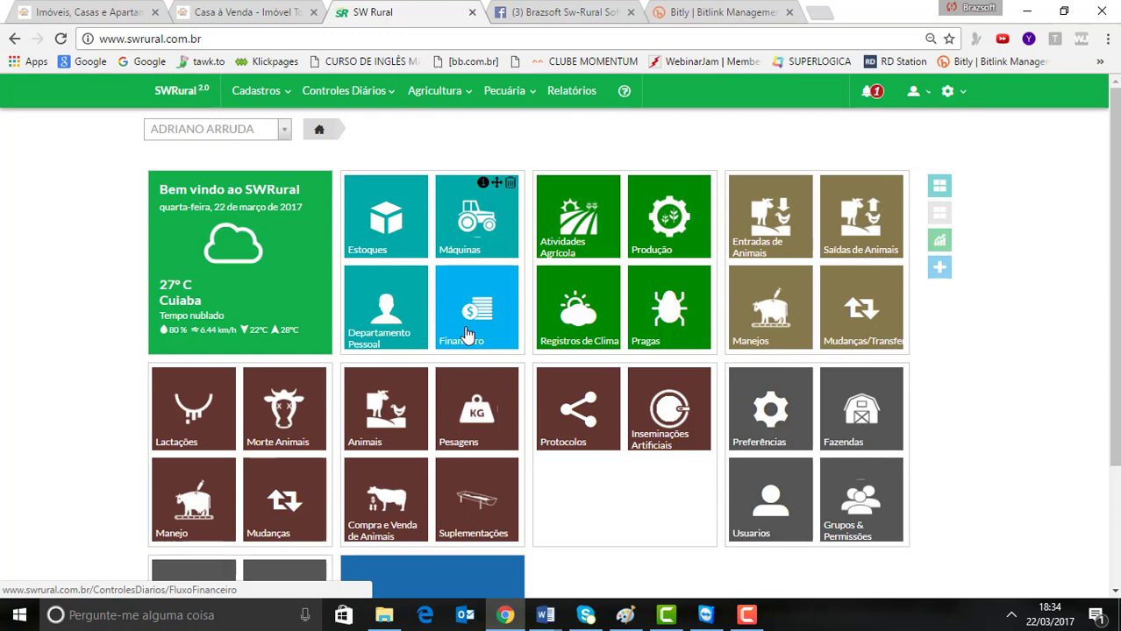
- Open a new machine registration form in the Máquinas module and review its fields
left_click(488, 248)
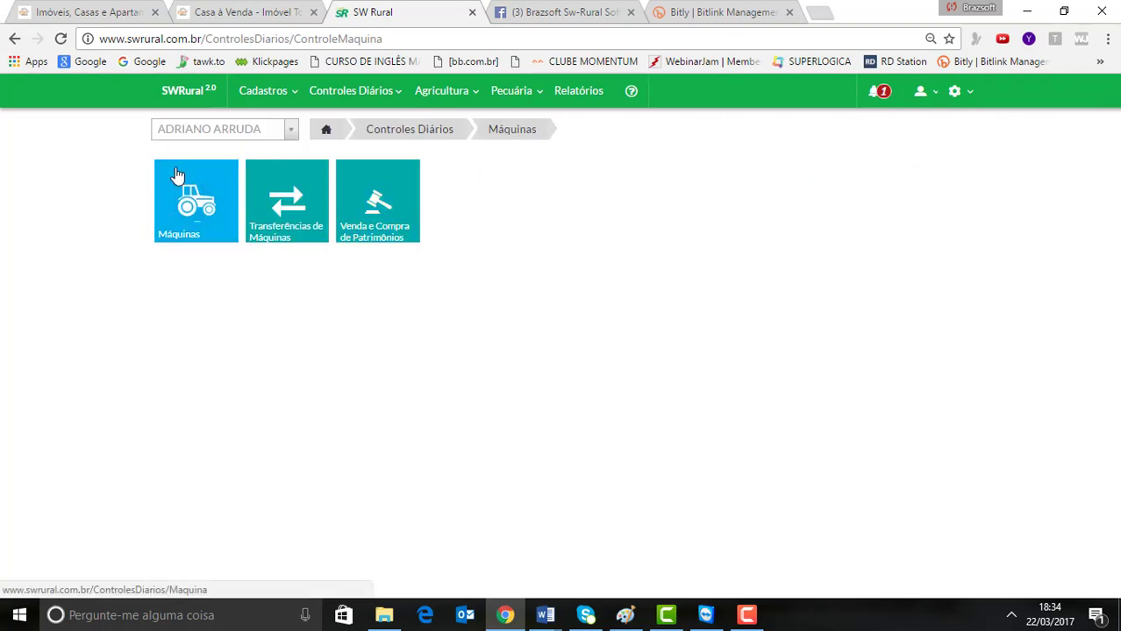
left_click(203, 203)
left_click(193, 205)
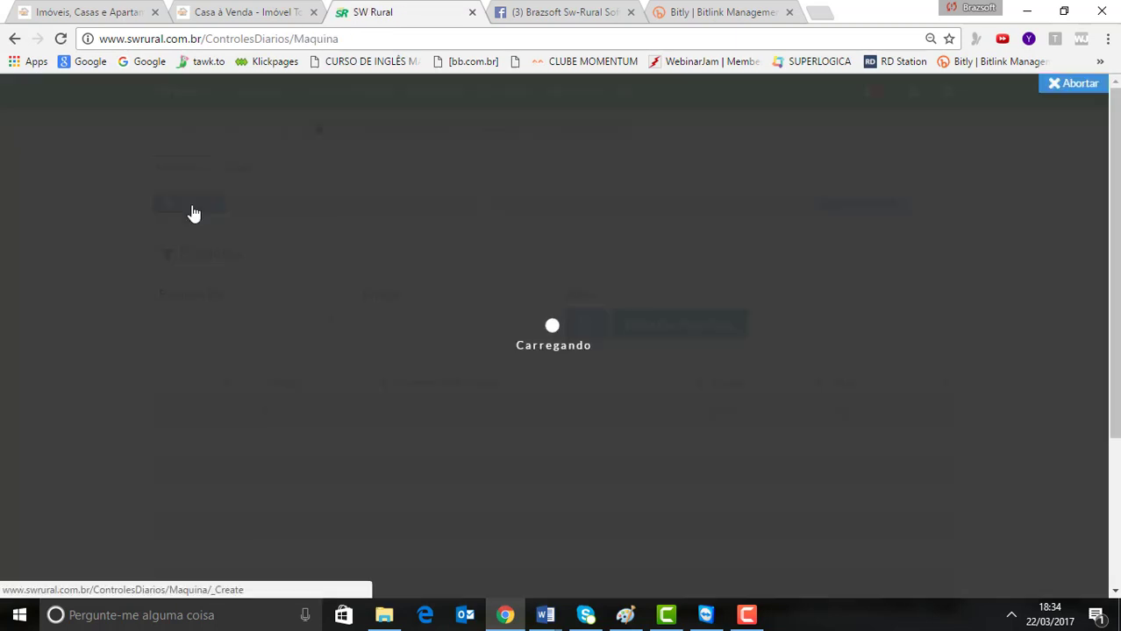
scroll(175, 263, "down", 5)
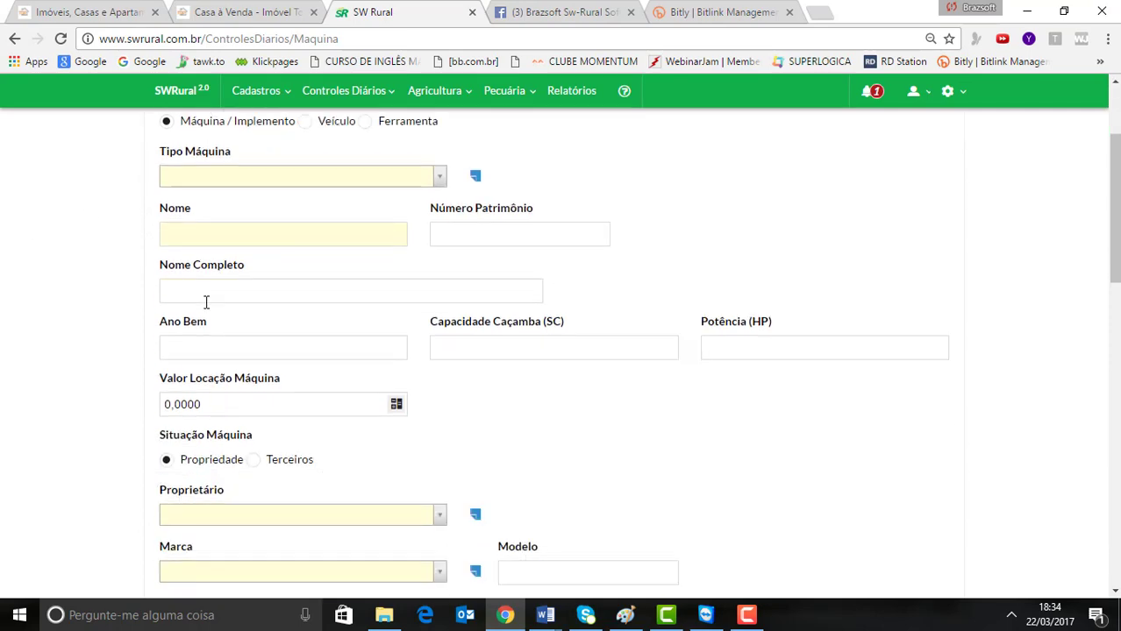
scroll(206, 311, "down", 2)
scroll(208, 321, "up", 7)
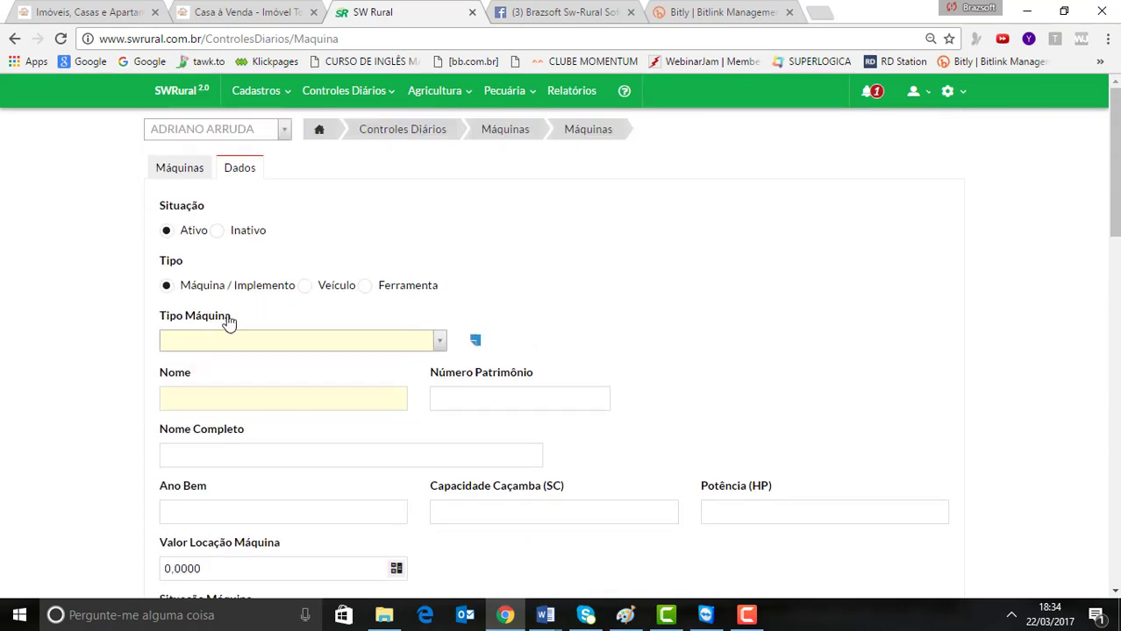
- View the available options for Tipo Máquina in the new machine form without choosing one
left_click(241, 340)
left_click(240, 341)
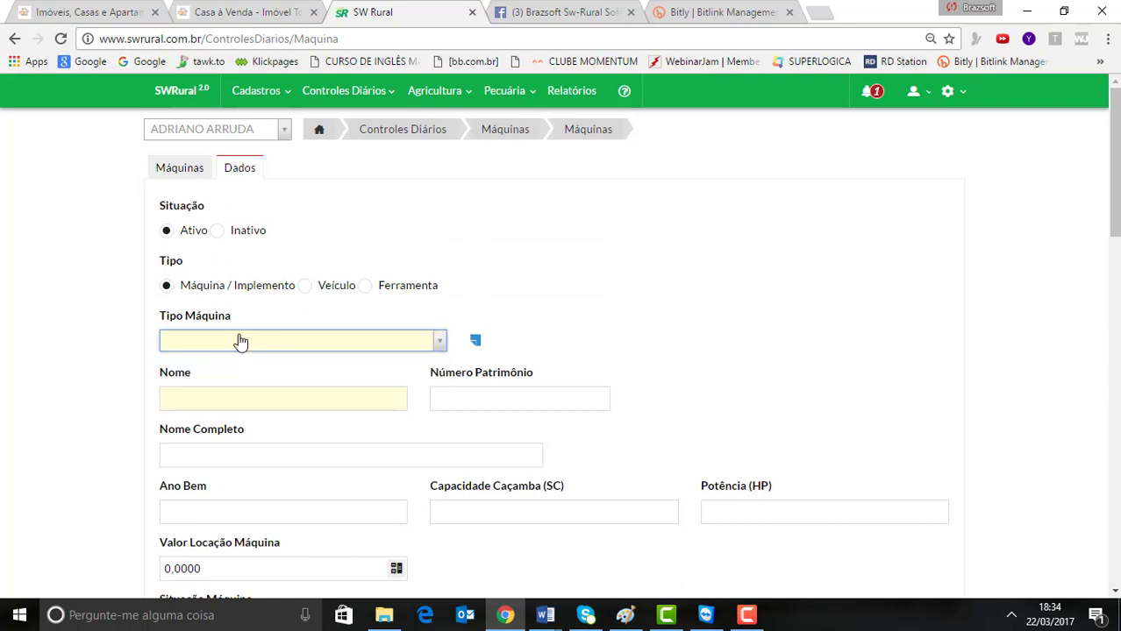
left_click(226, 401)
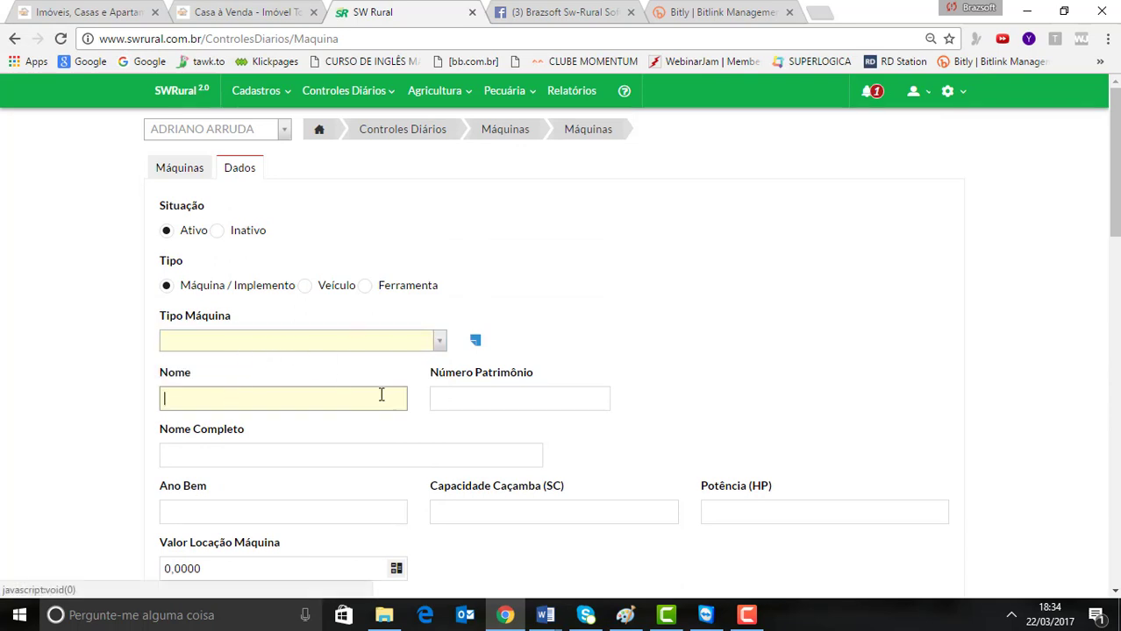
left_click(392, 342)
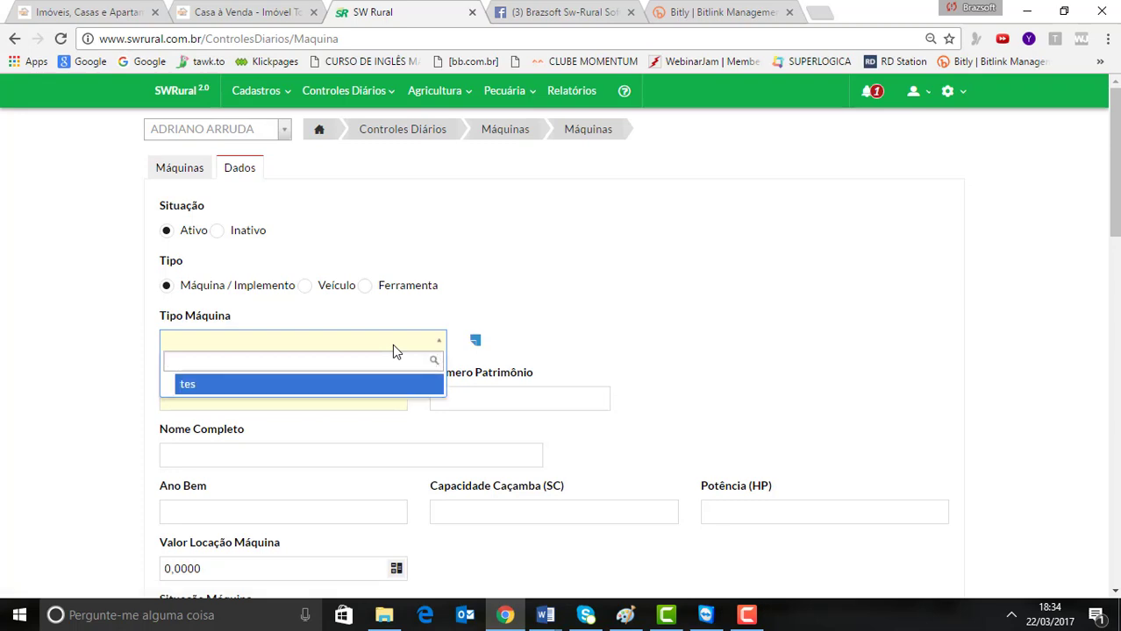
left_click(383, 346)
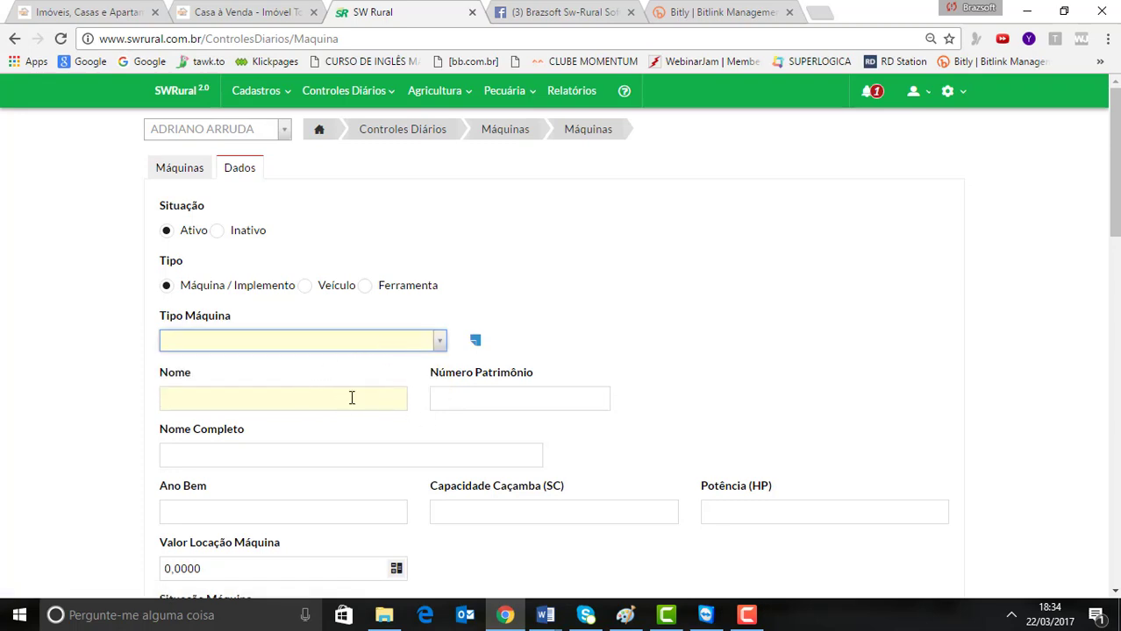
- Review the remaining fields of the new machine form, including acquisition data, and go back to the machine list
scroll(350, 412, "down", 7)
scroll(337, 481, "up", 7)
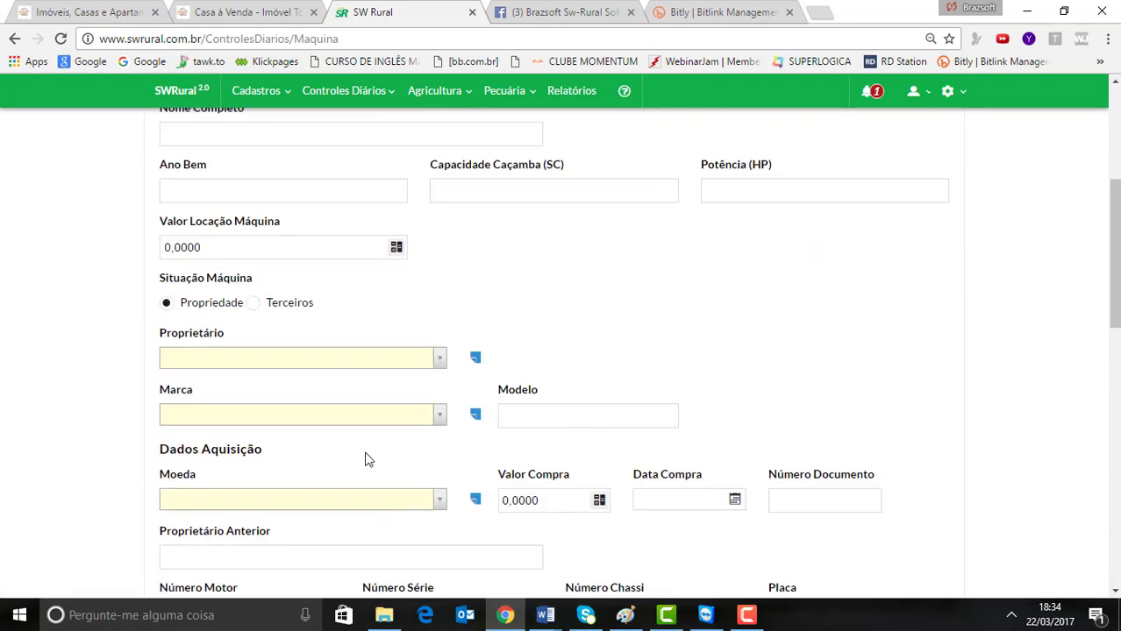
left_click(15, 39)
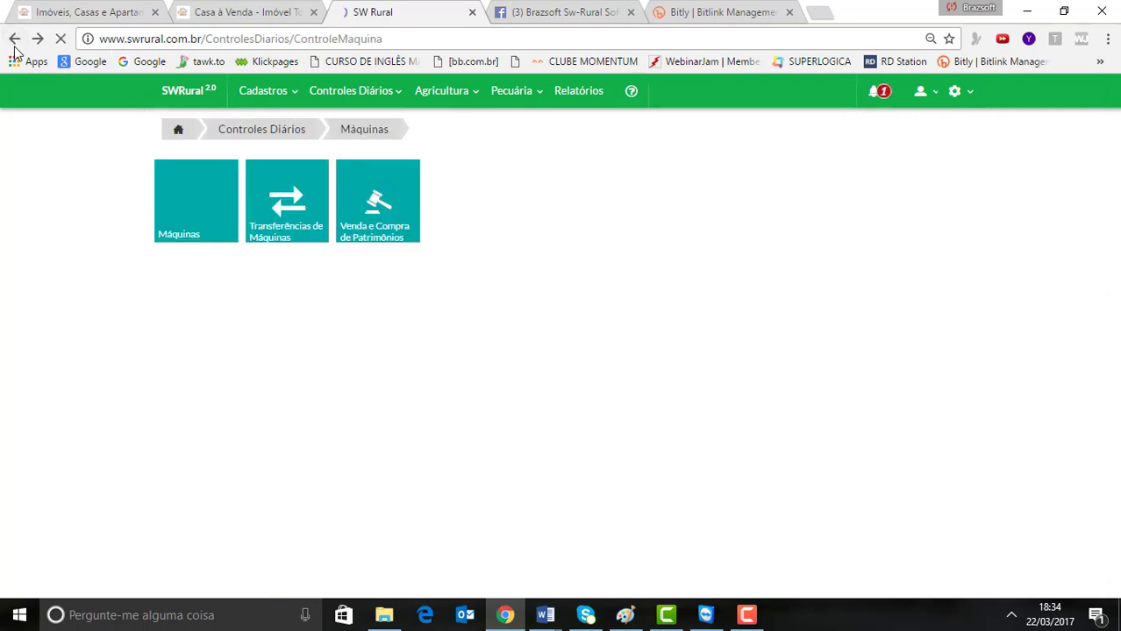
left_click(218, 212)
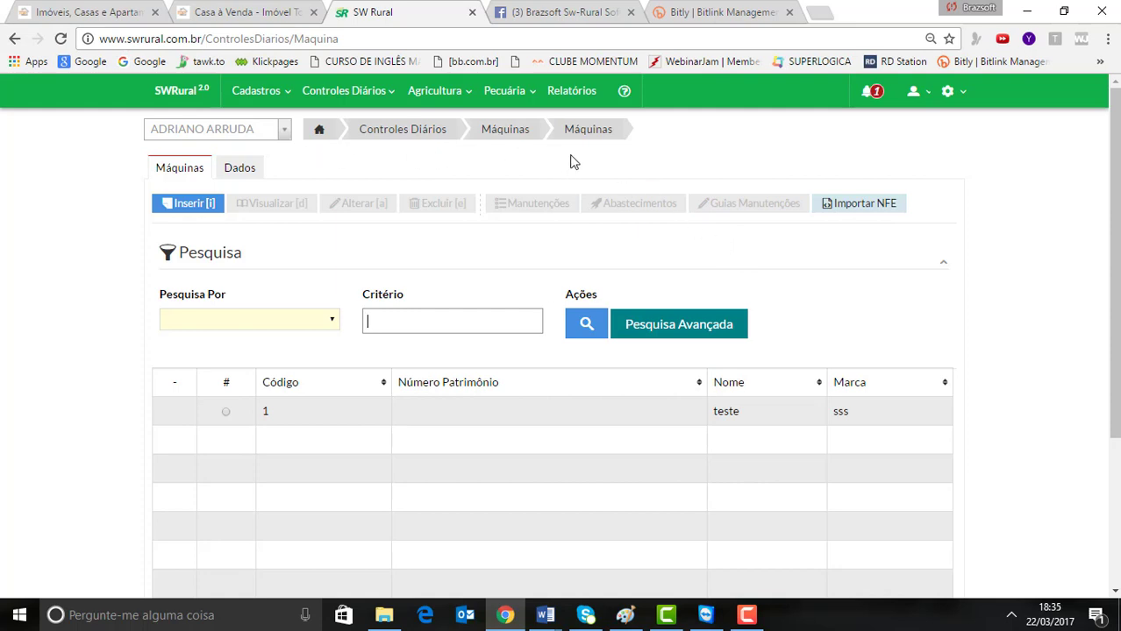
- View the Venda e Compra de Patrimônios page of the Máquinas module, and return to the home dashboard
left_click(399, 130)
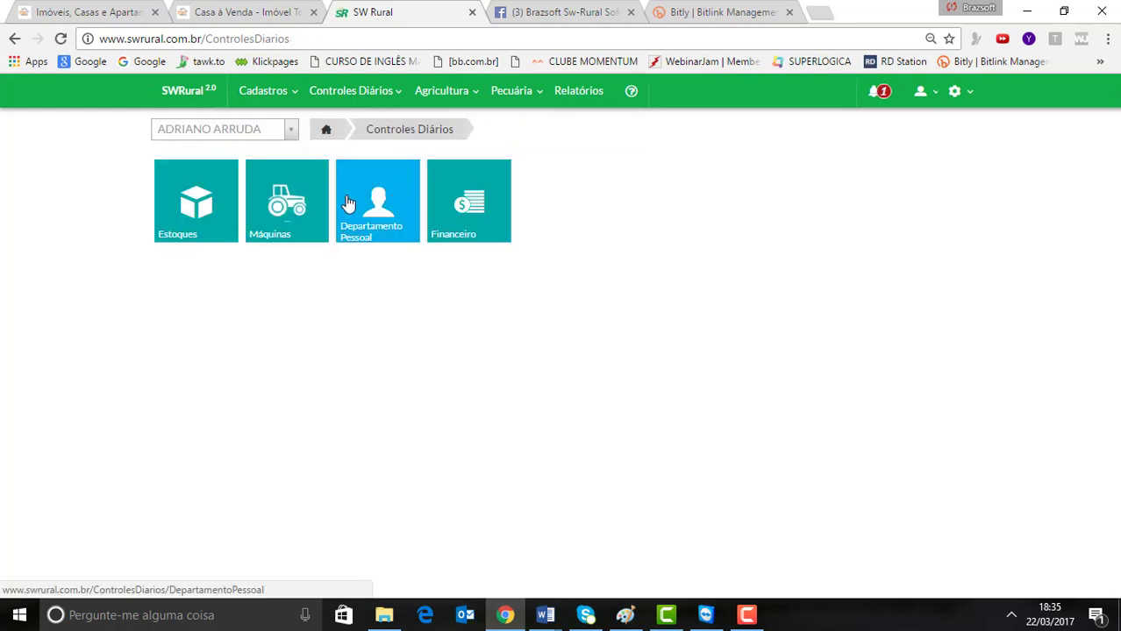
left_click(320, 193)
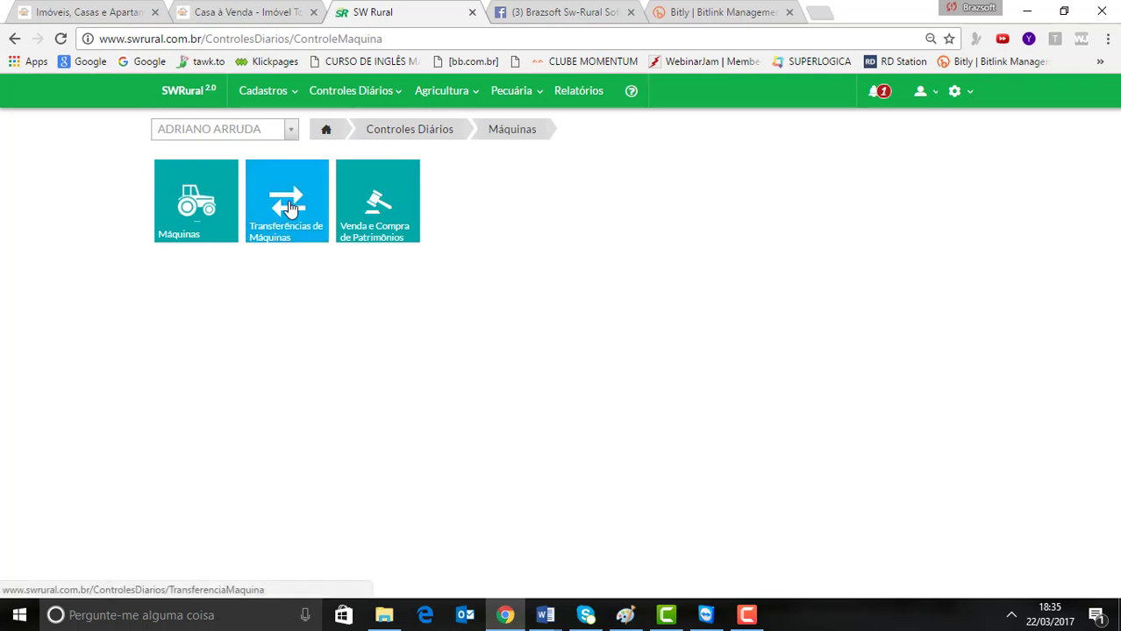
left_click(376, 216)
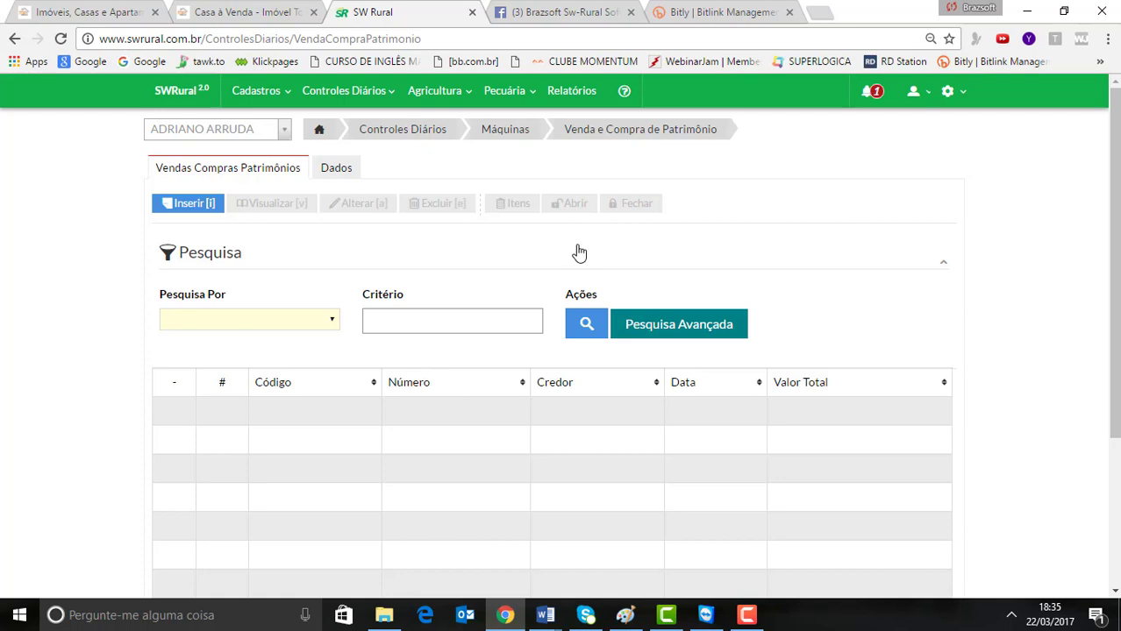
left_click(202, 102)
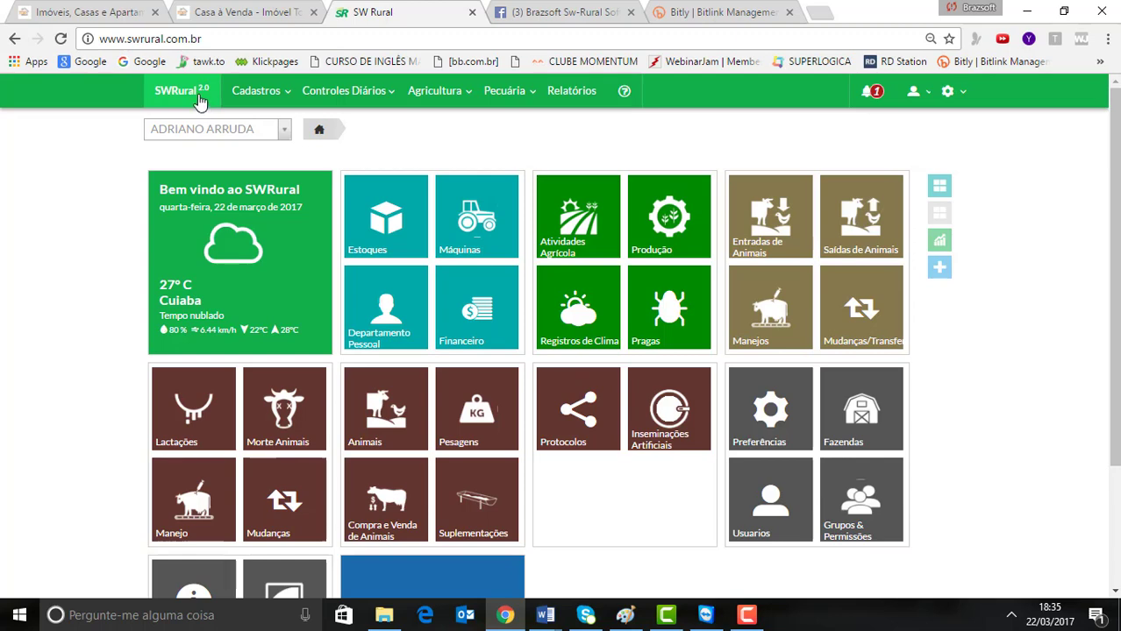
- Open the Funcionários page in the Departamento Pessoal module and review its actions and employee list
left_click(406, 316)
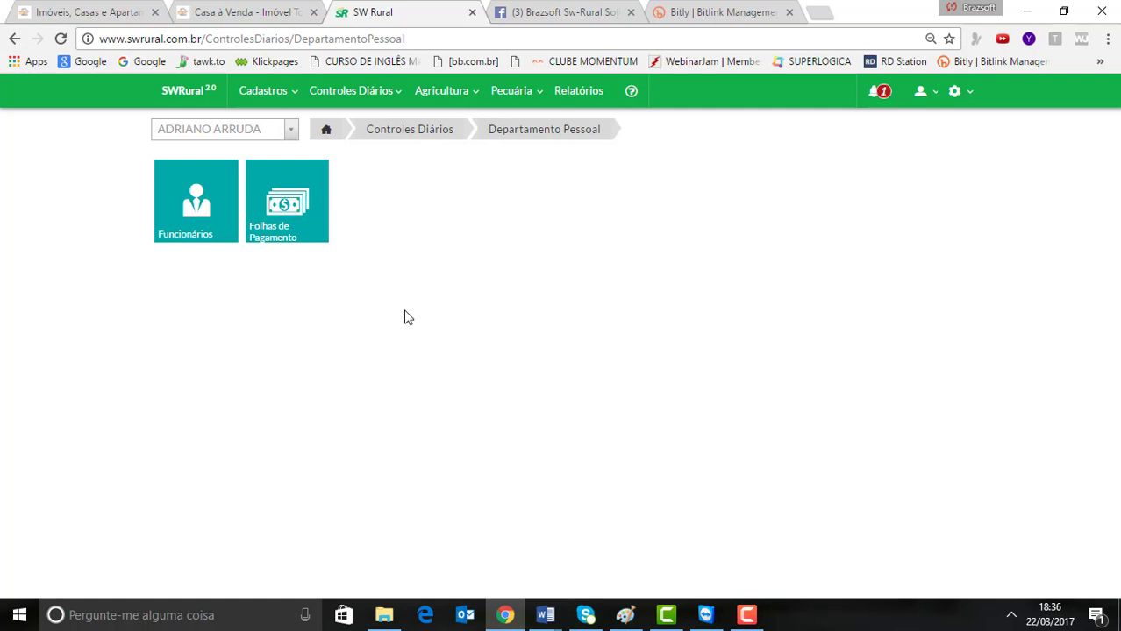
left_click(207, 211)
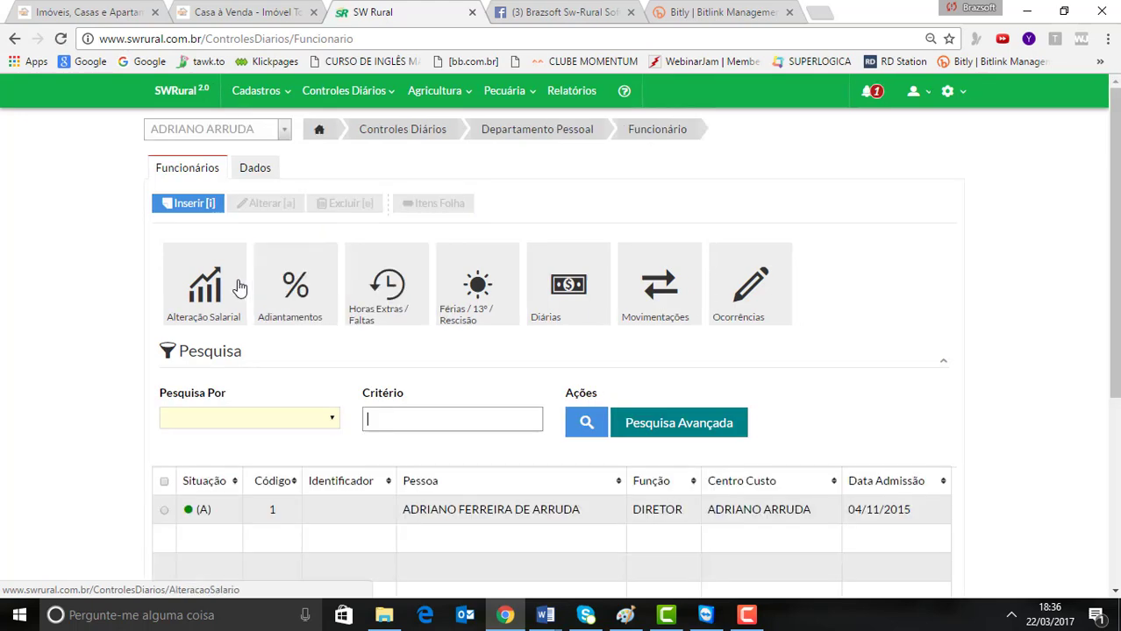
scroll(254, 333, "down", 2)
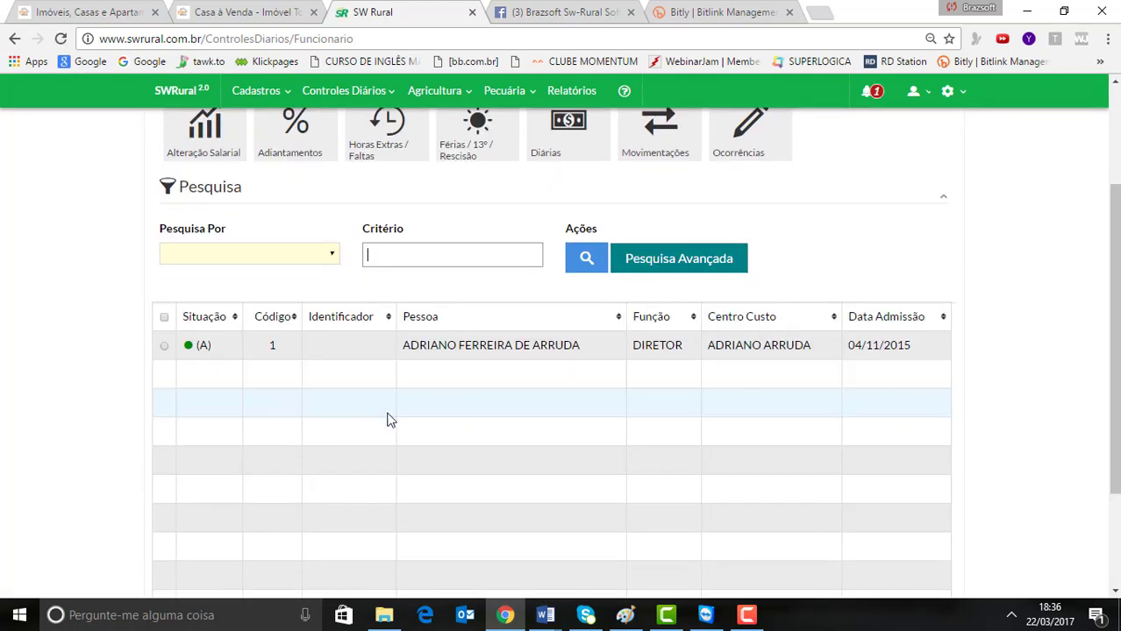
scroll(421, 409, "up", 2)
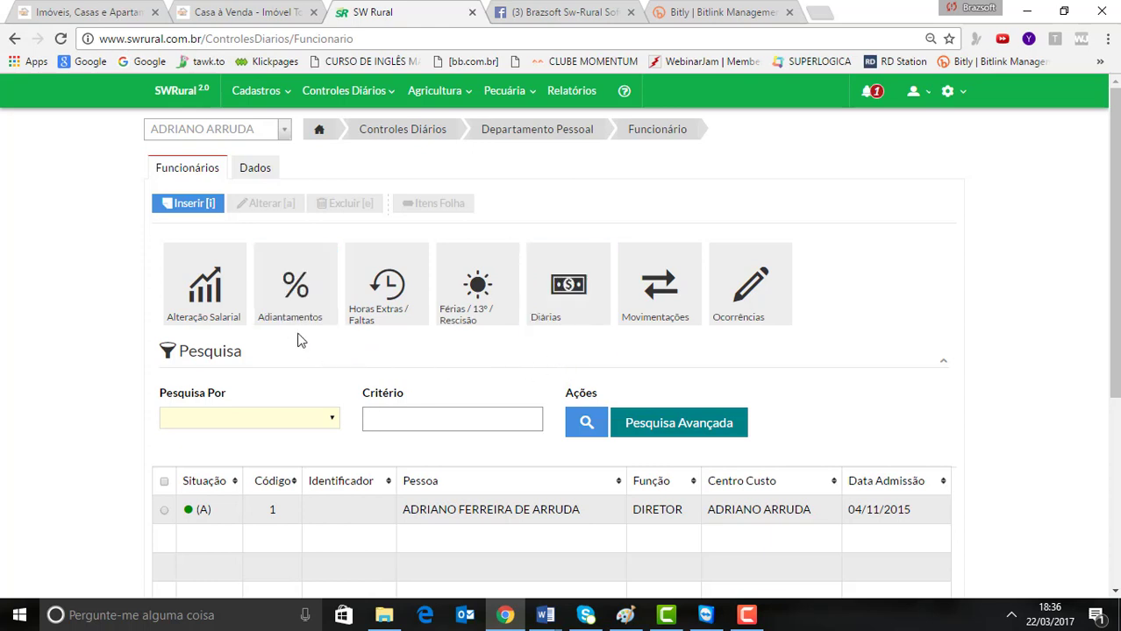
- Select the registered employee to view the available actions, and return to the home dashboard
left_click(362, 415)
left_click(163, 514)
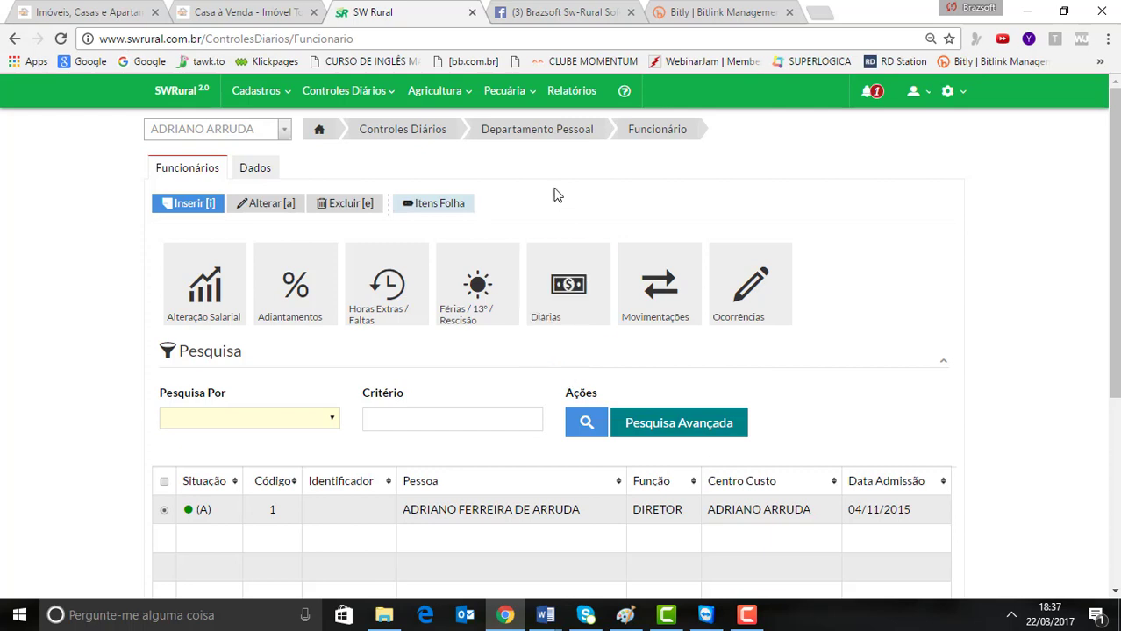
left_click(542, 143)
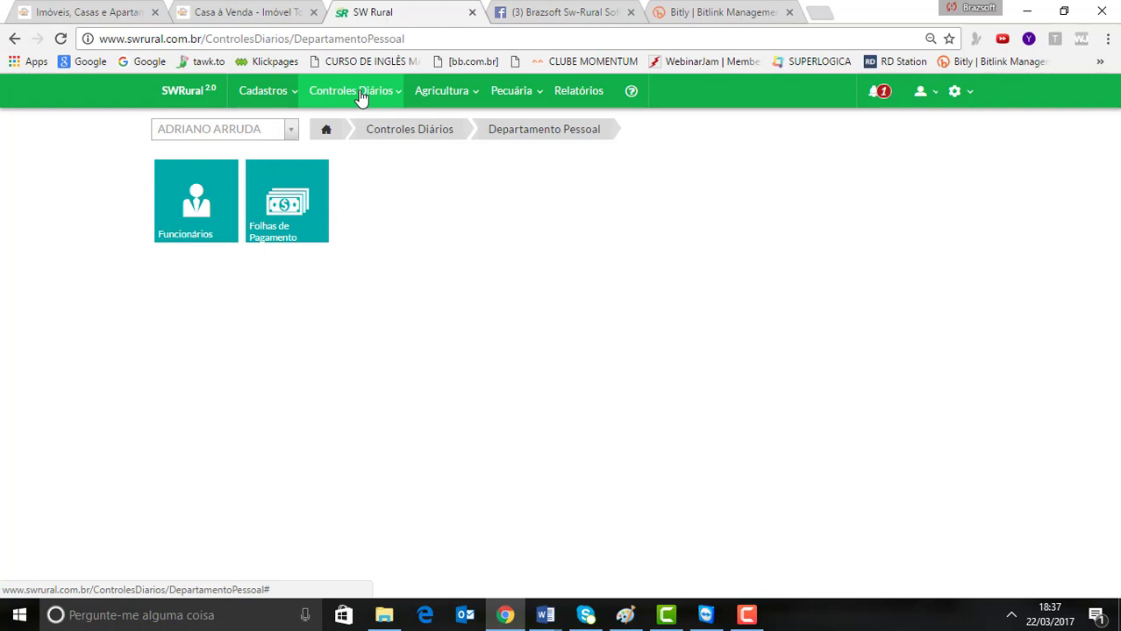
left_click(209, 95)
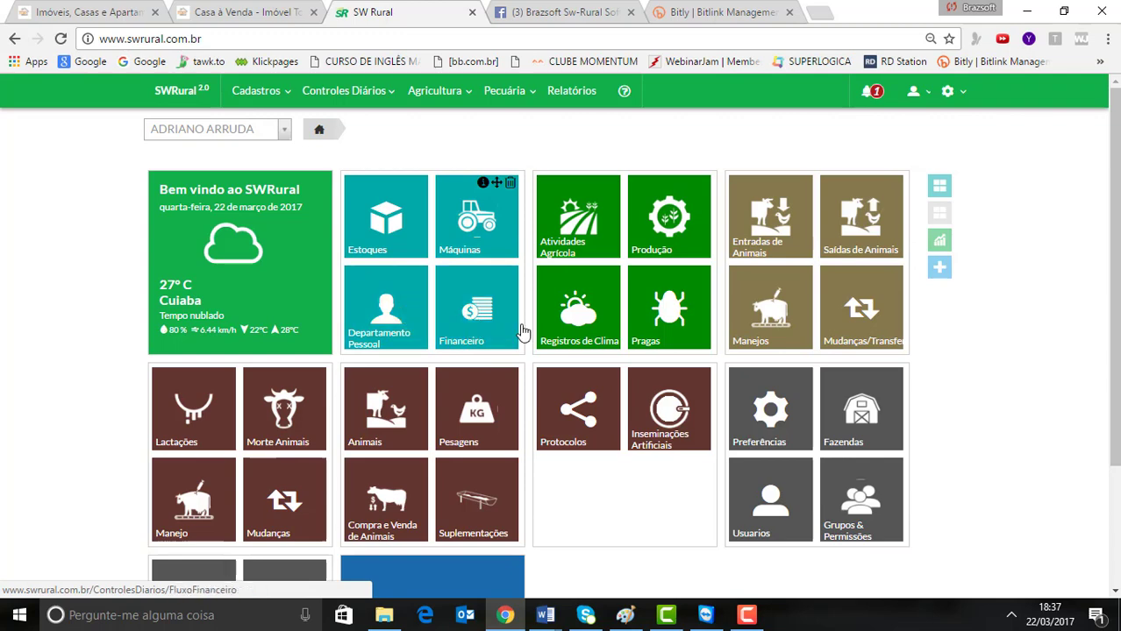
- View the Centros de Custos structure in the Financeiro module, expanding and collapsing the subitems of cost centres 1 and 2
left_click(463, 330)
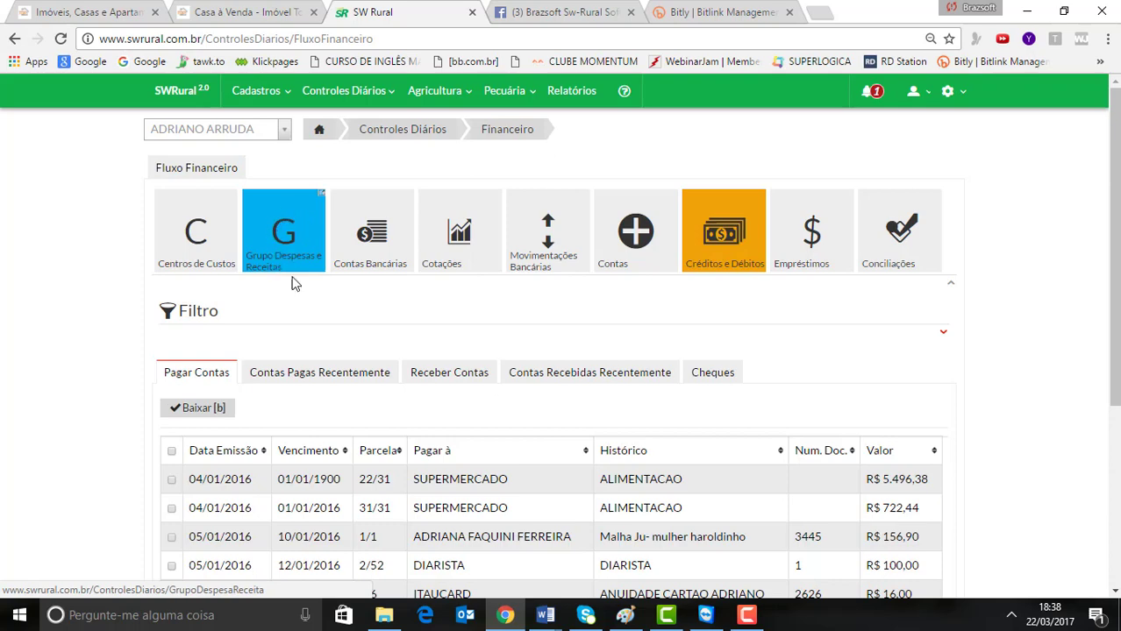
left_click(217, 237)
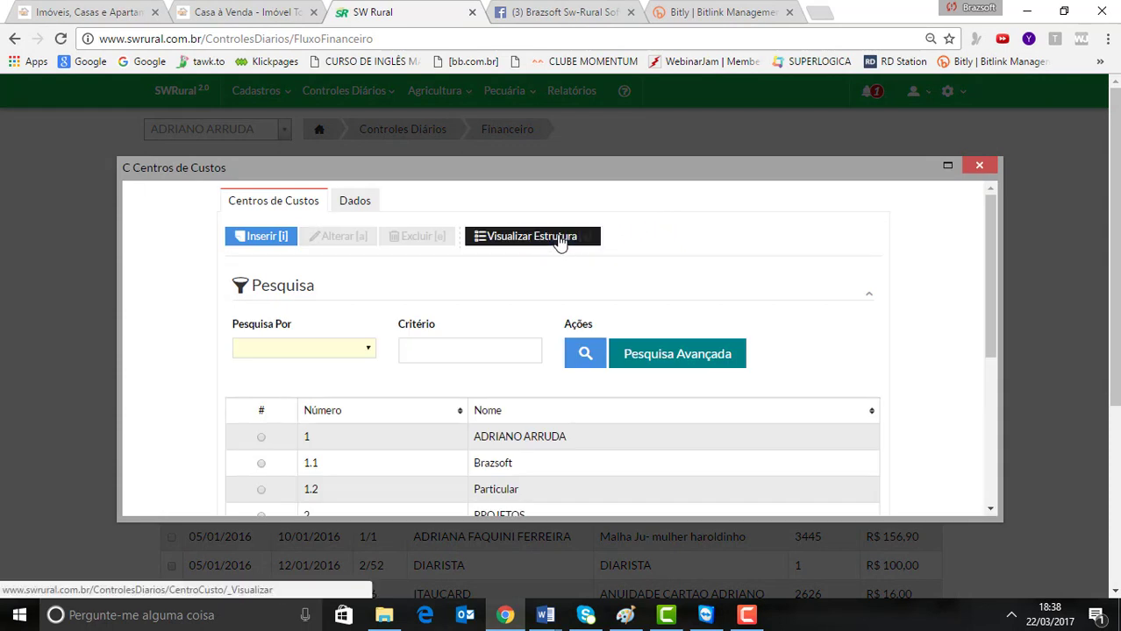
left_click(567, 245)
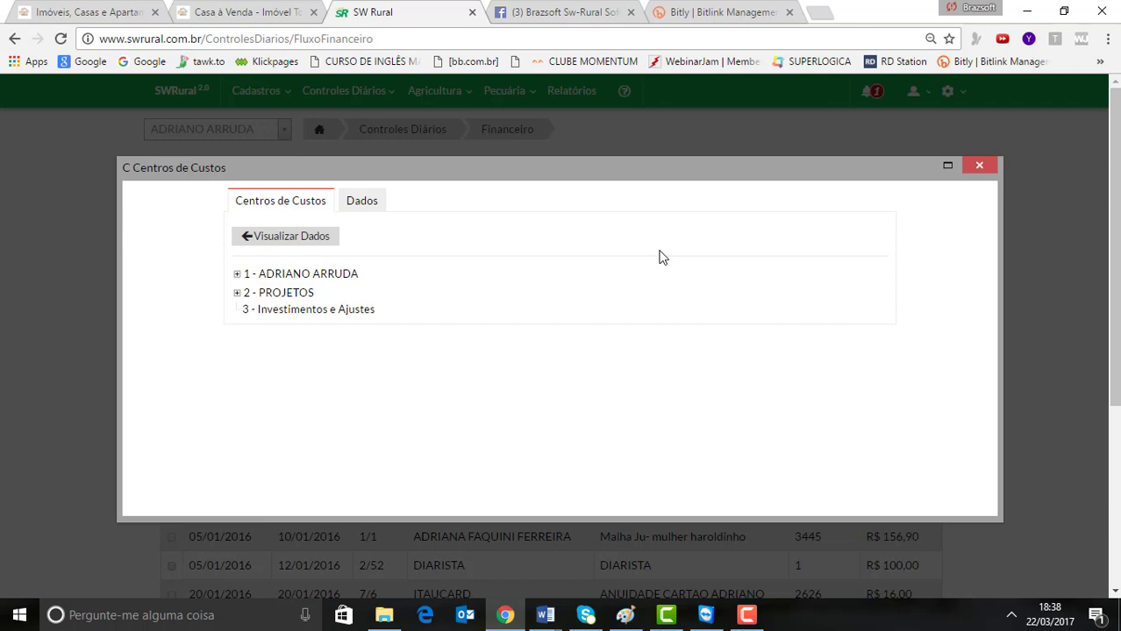
left_click(238, 275)
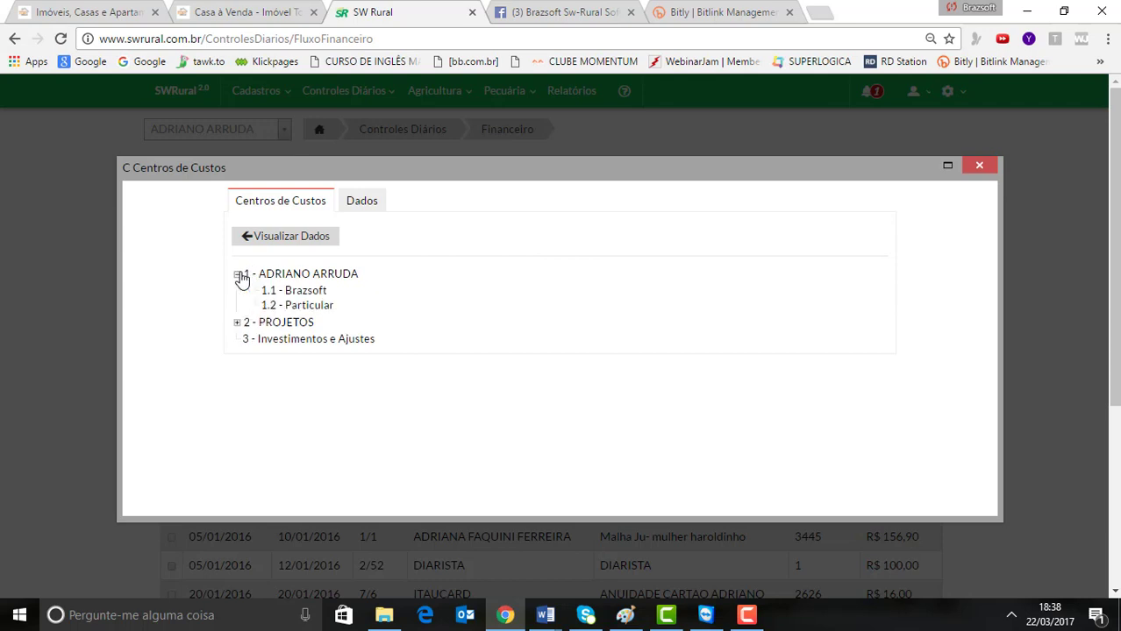
left_click(237, 323)
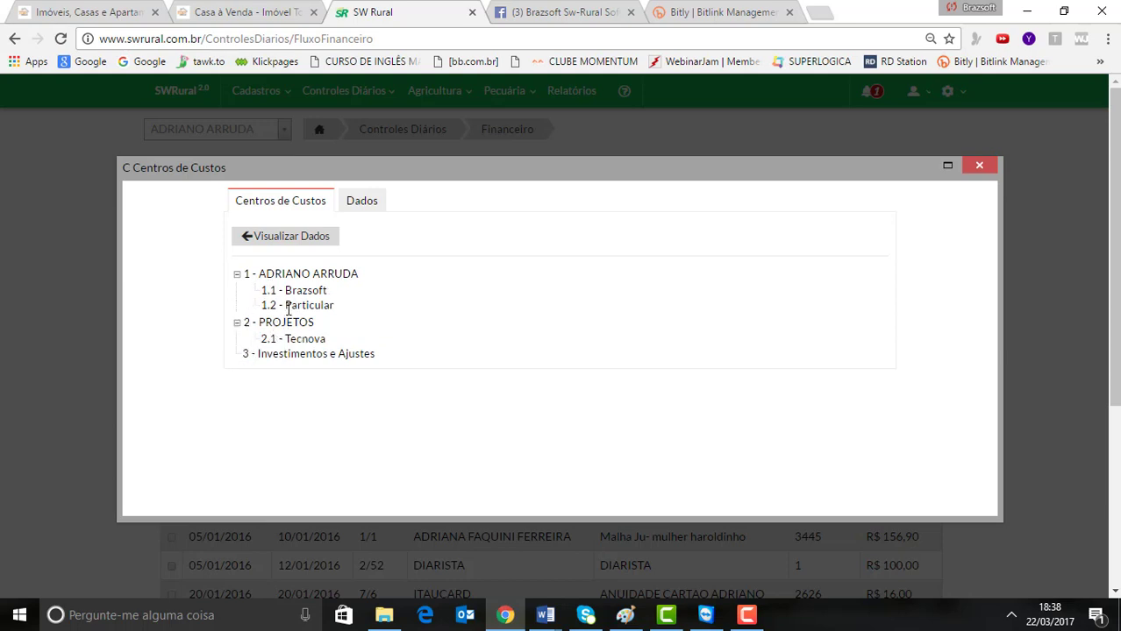
left_click(237, 323)
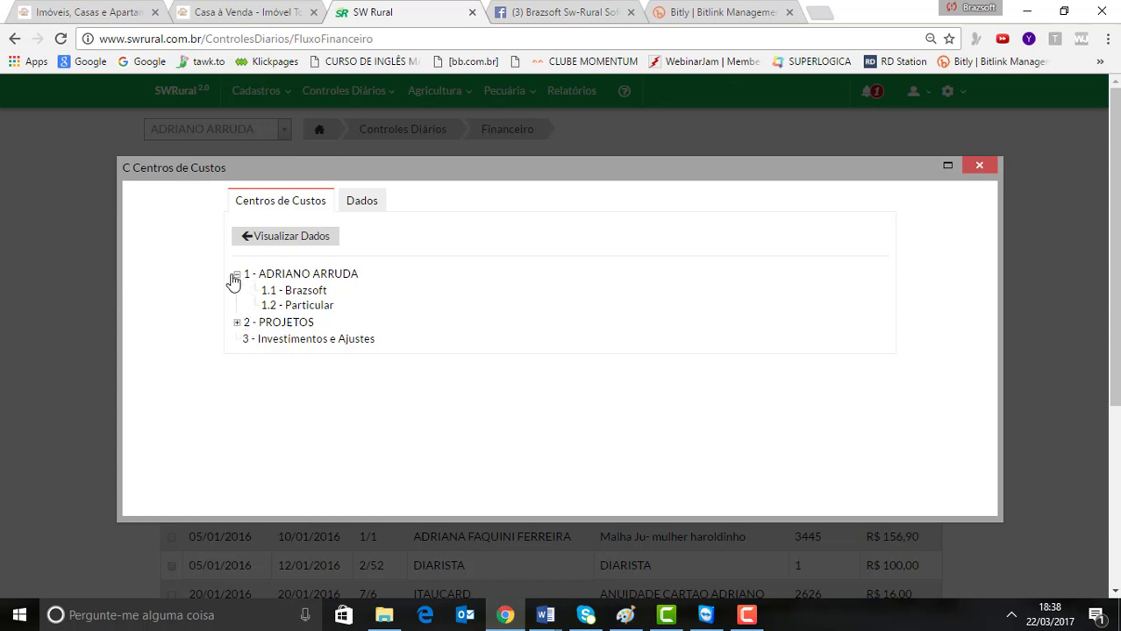
left_click(236, 275)
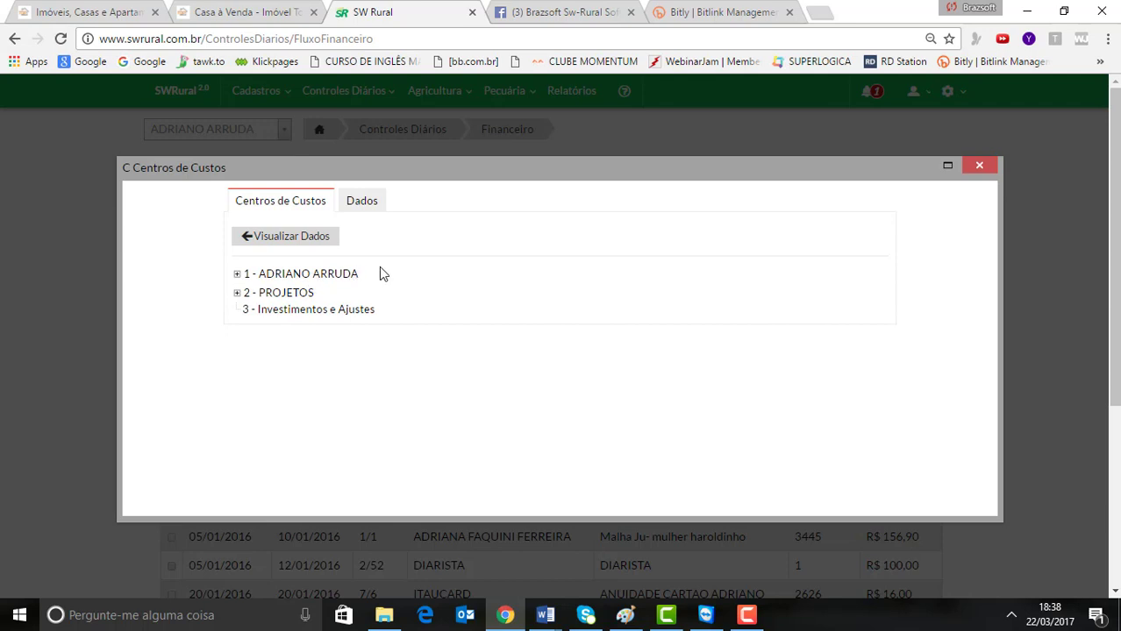
- Re-examine the subitems of cost centres 1 and 2 in the structure tree, and close the Centros de Custos window
left_click(238, 276)
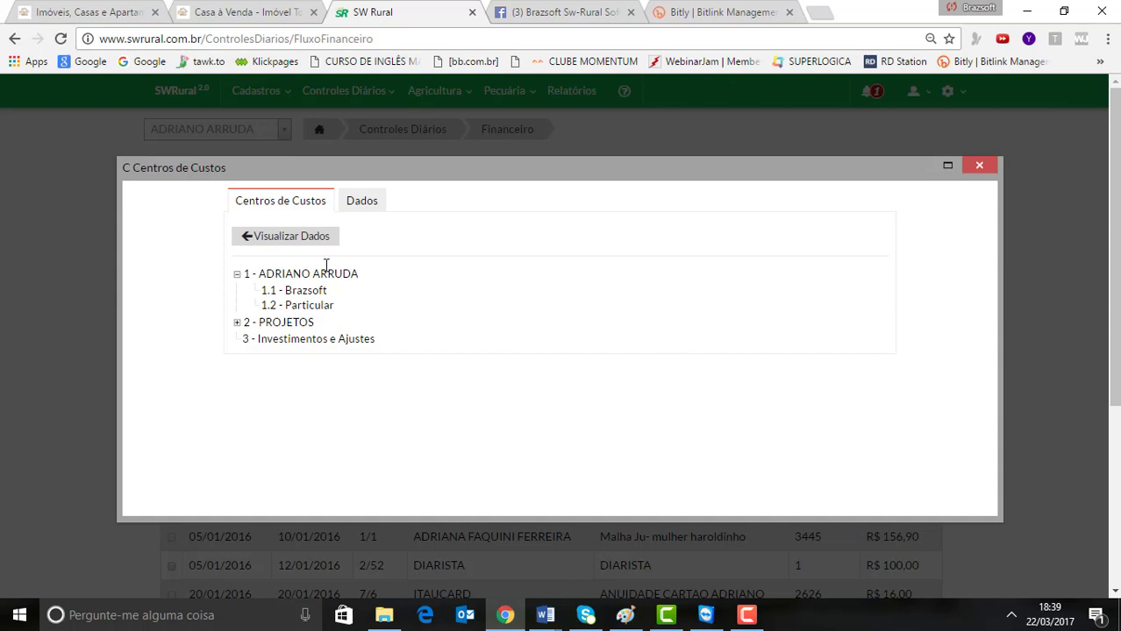
left_click(237, 323)
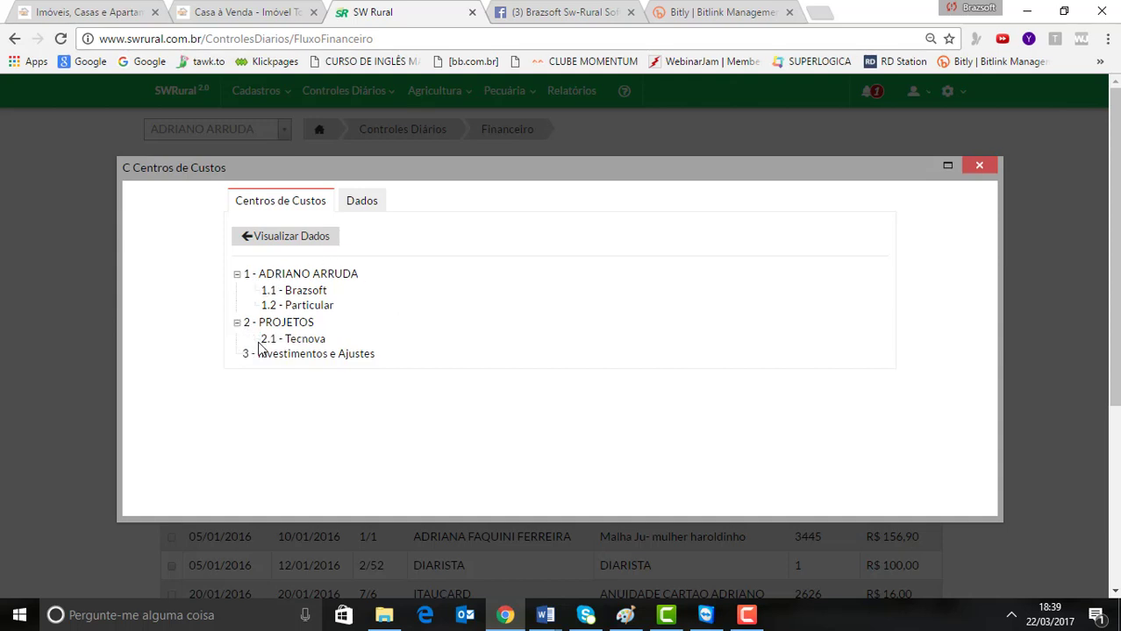
left_click(238, 323)
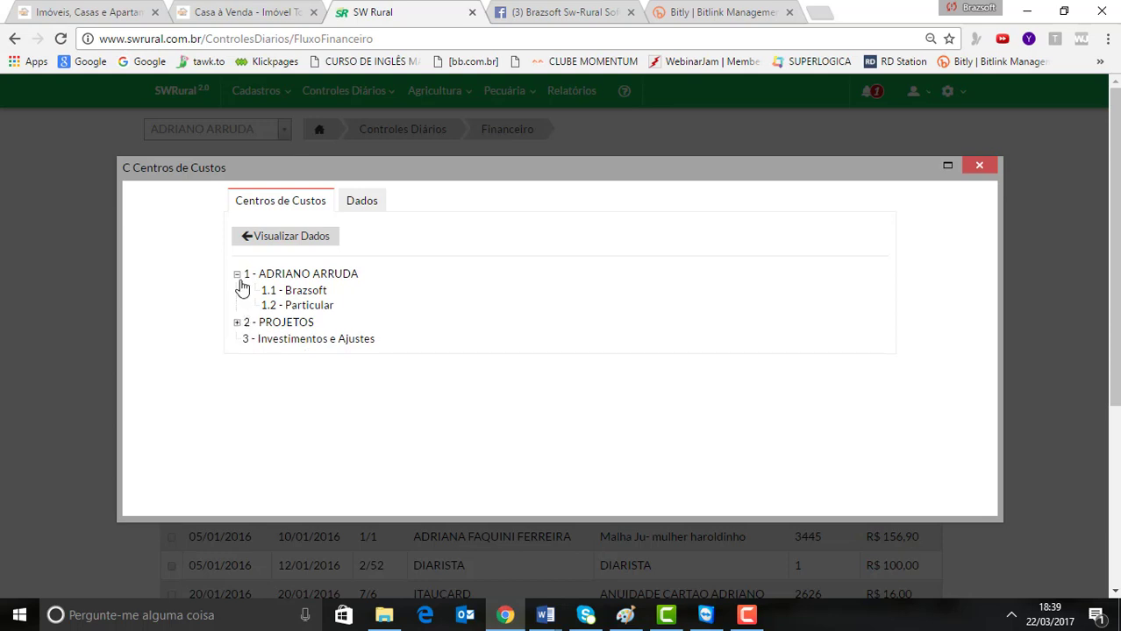
left_click(237, 274)
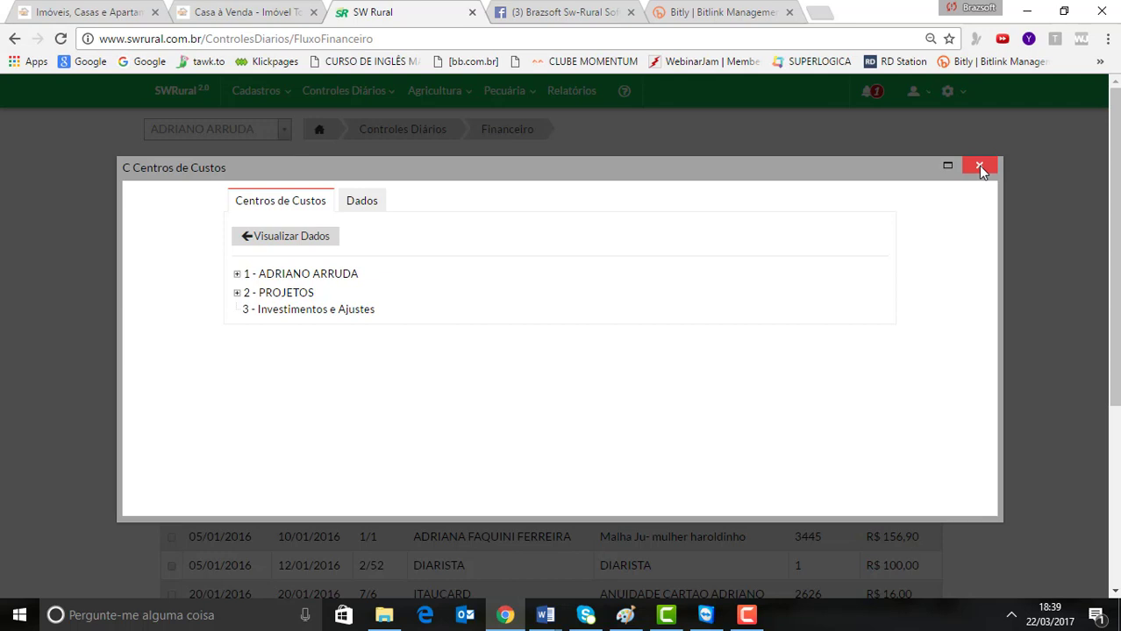
left_click(237, 276)
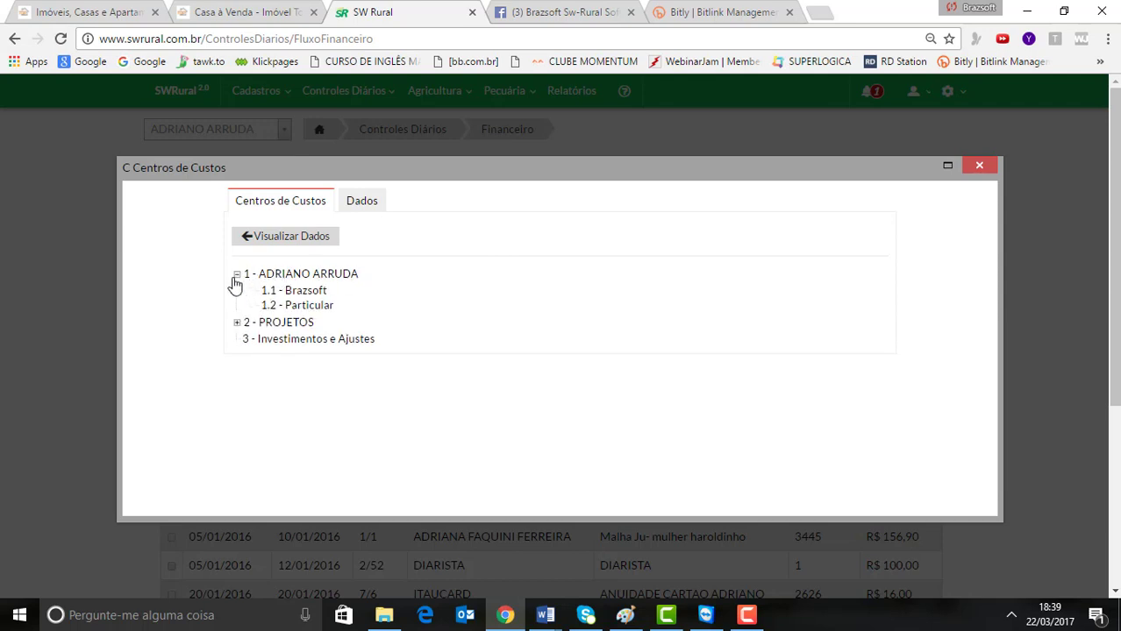
left_click(236, 276)
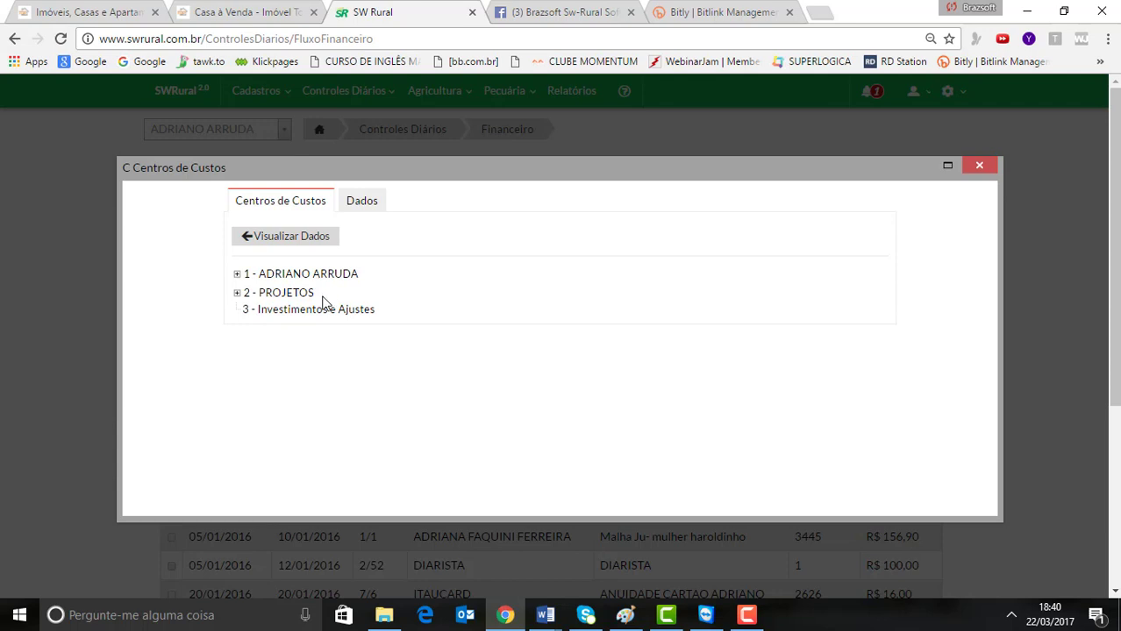
left_click(981, 167)
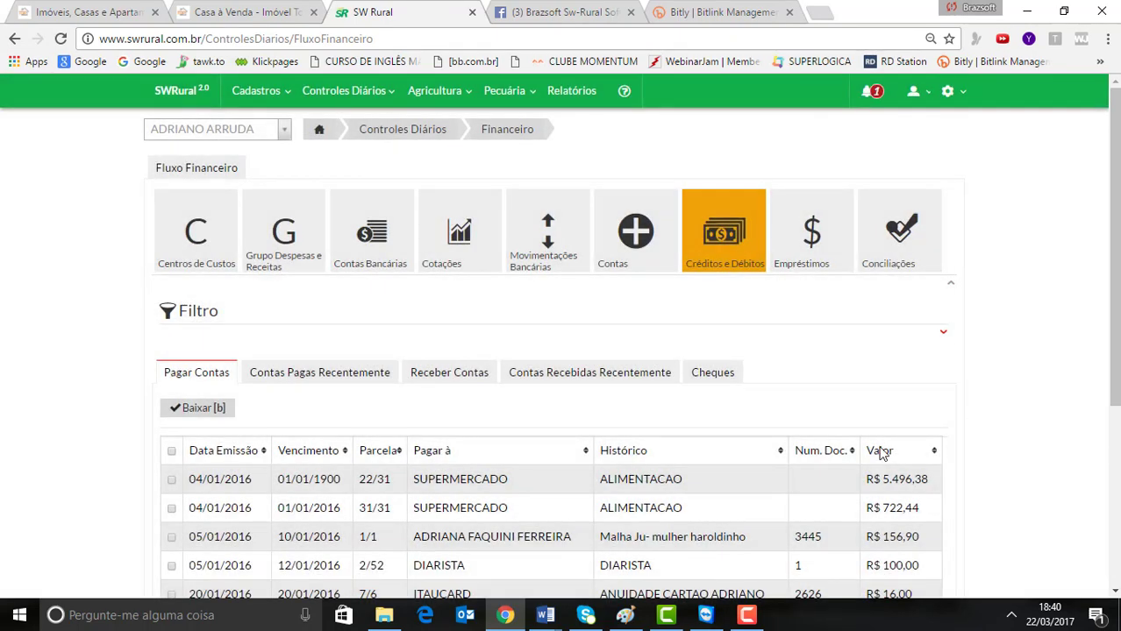
- Show the Grupo Despesas e Receitas structure in a maximized window and expand the Receita and Despesas groups
left_click(288, 262)
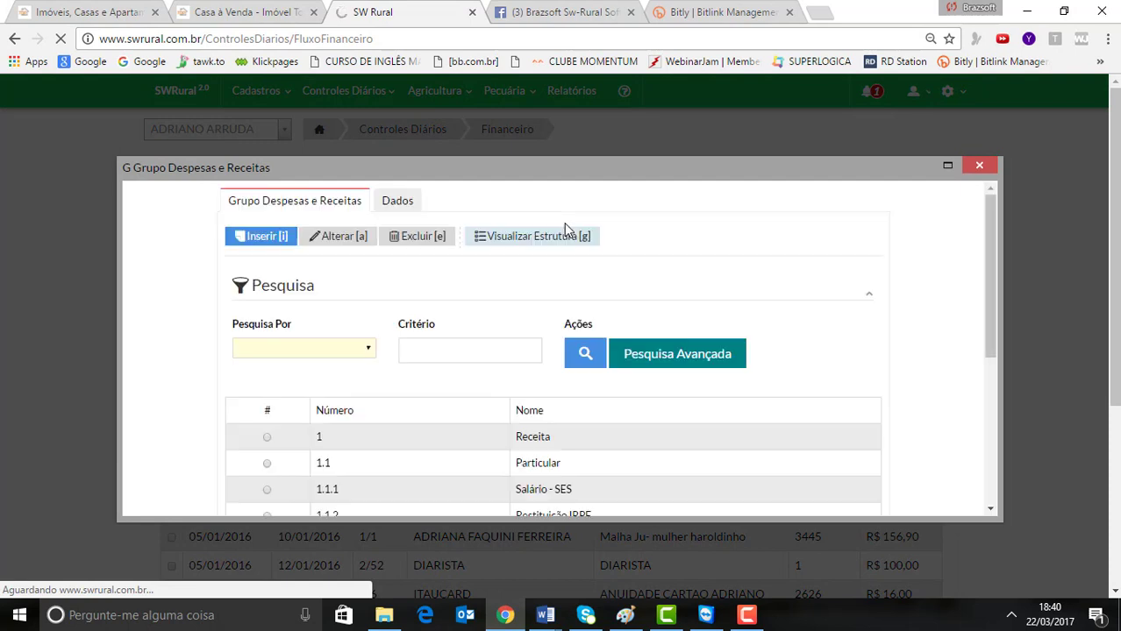
left_click(514, 238)
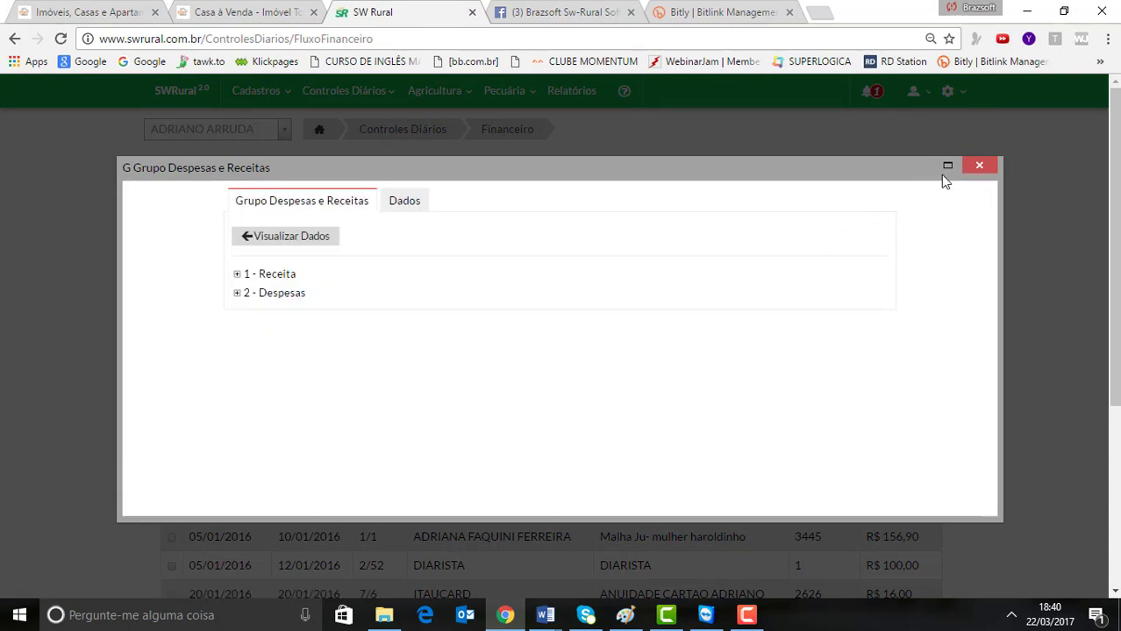
left_click(947, 165)
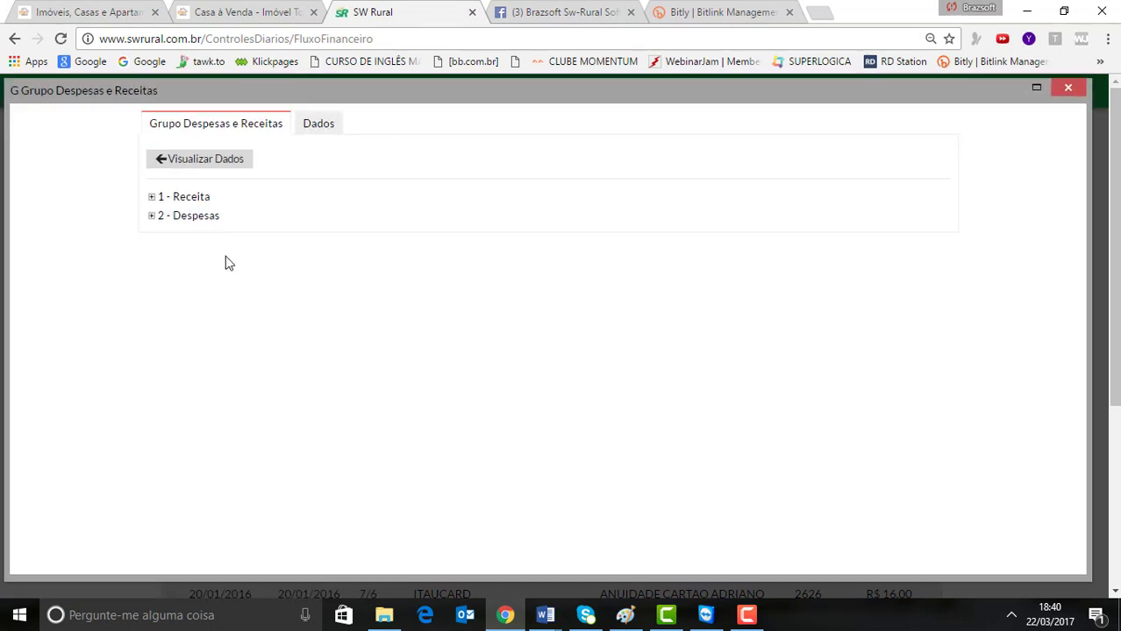
left_click(150, 197)
left_click(151, 285)
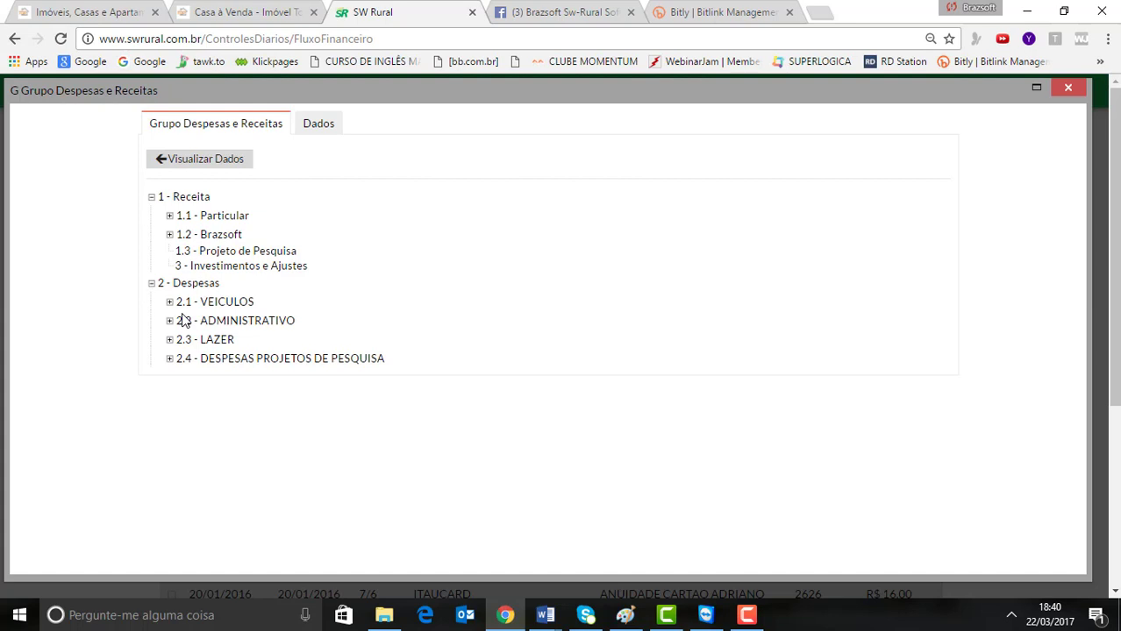
- Examine the subgroups of Brazsoft under Receita and of VEICULOS and Carros under Despesas
left_click(170, 235)
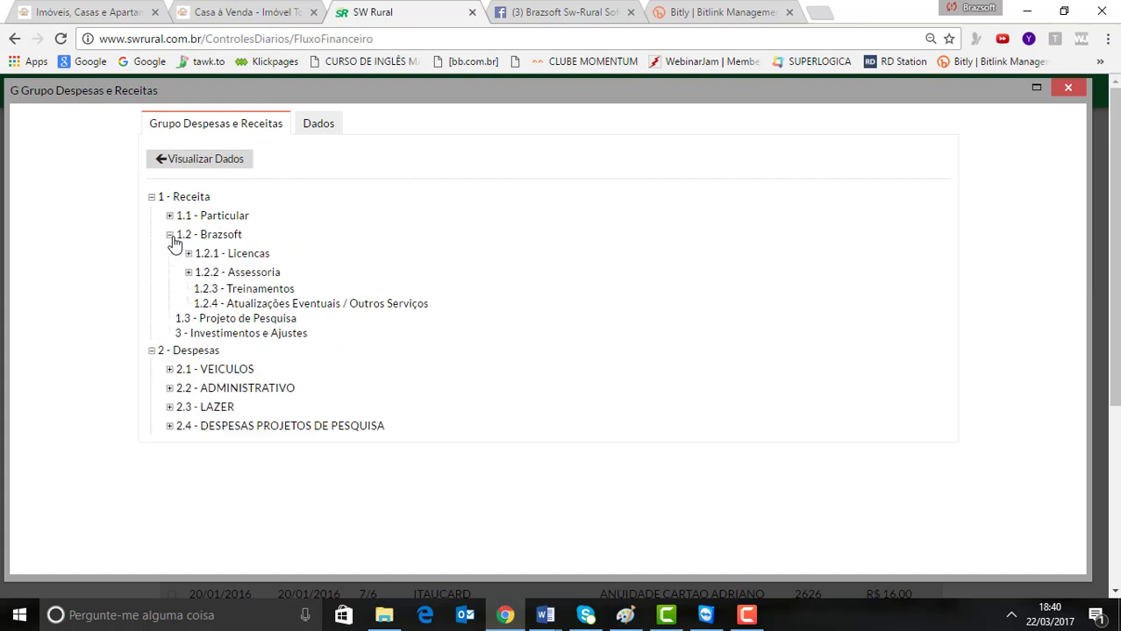
left_click(170, 235)
left_click(170, 302)
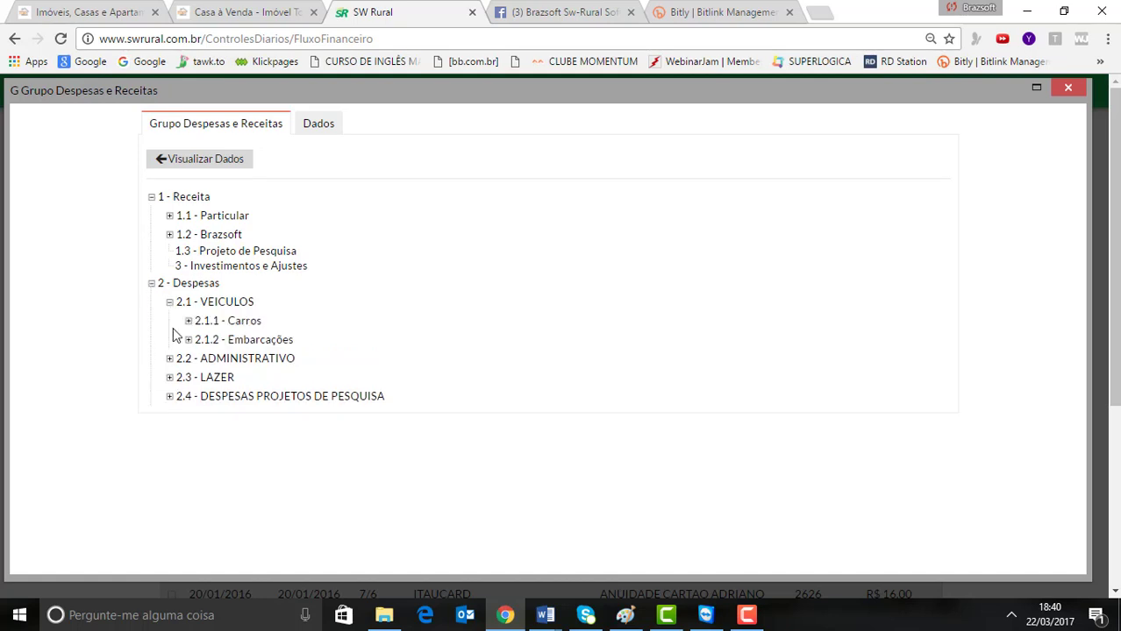
left_click(188, 321)
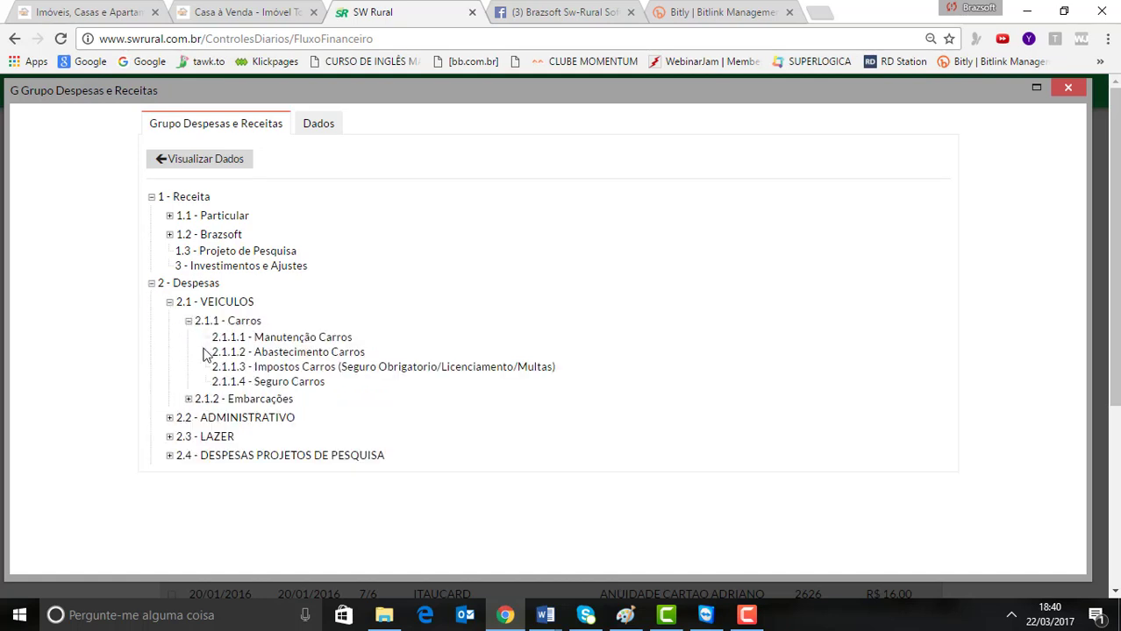
- Show the subgroups of Embarcações and ADMINISTRATIVO under Despesas, and collapse the Receita group
left_click(187, 399)
left_click(170, 463)
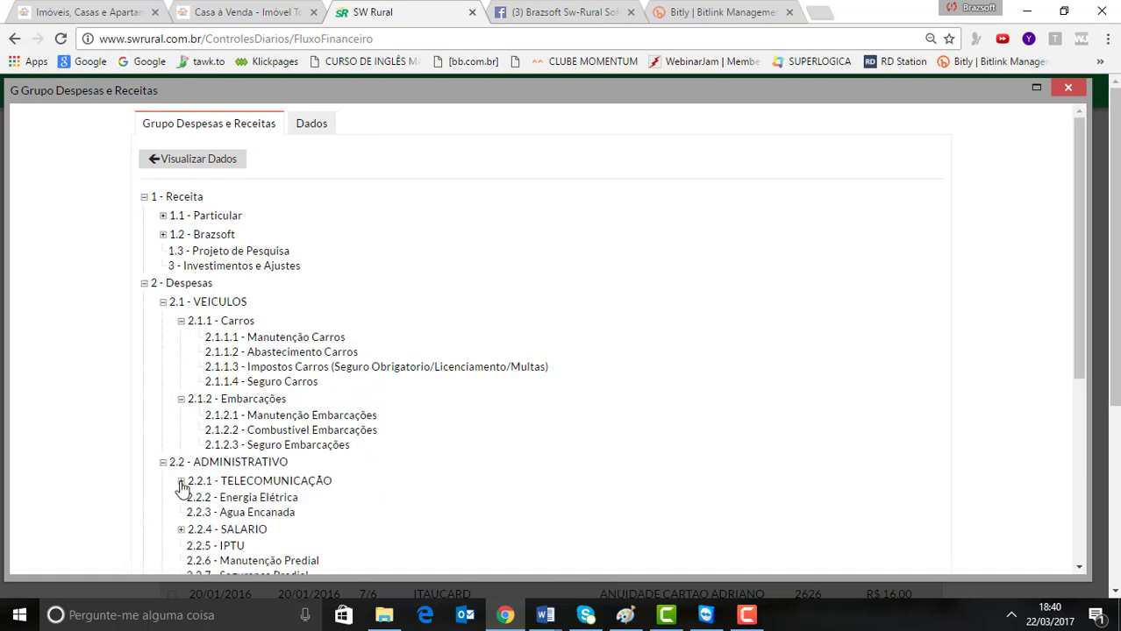
left_click(144, 198)
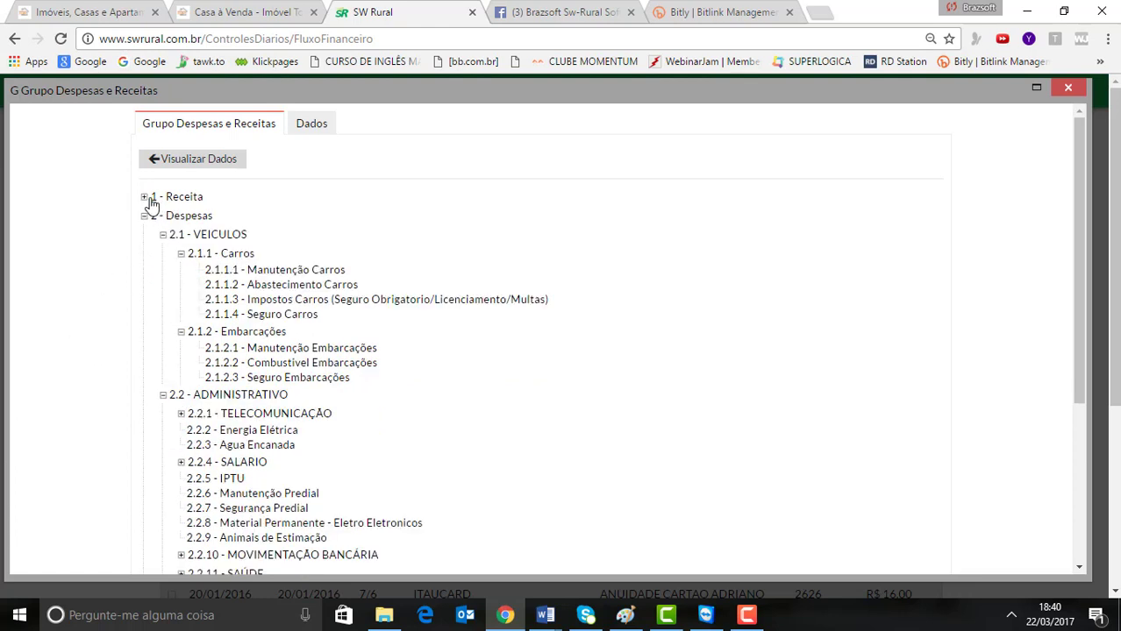
left_click(145, 199)
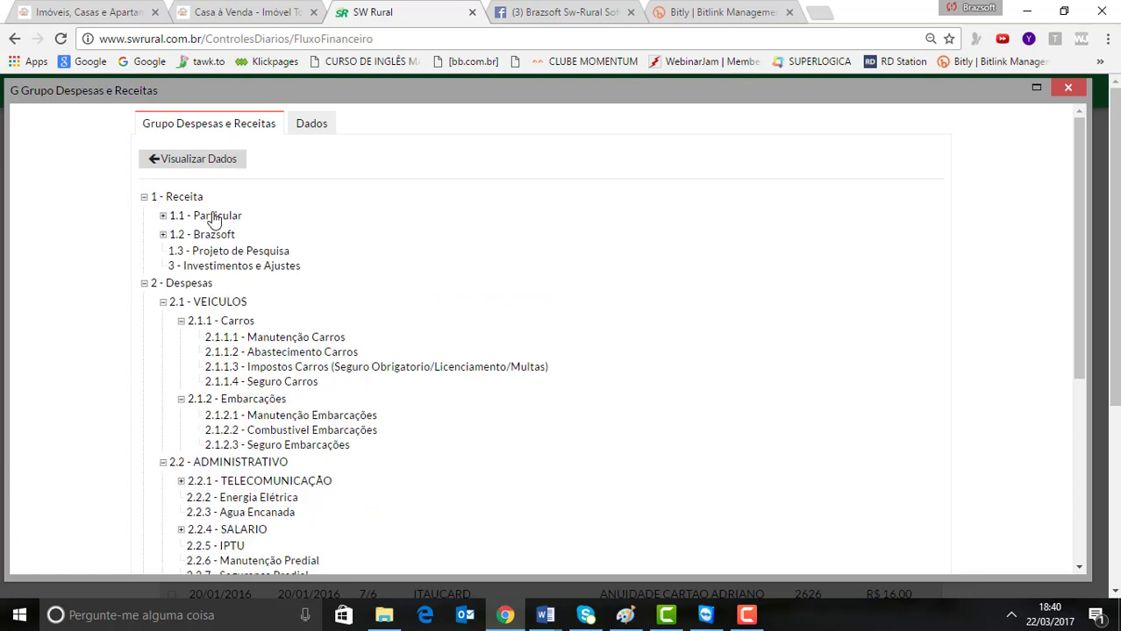
left_click(145, 198)
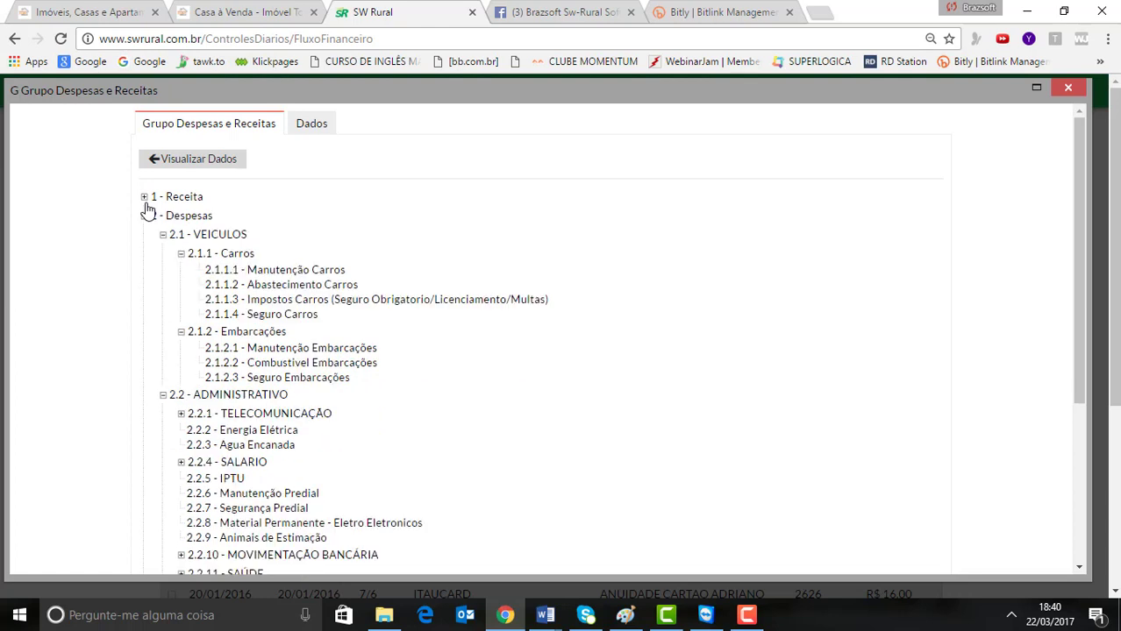
- Collapse the Carros, VEICULOS and ADMINISTRATIVO branches under Despesas
left_click(181, 254)
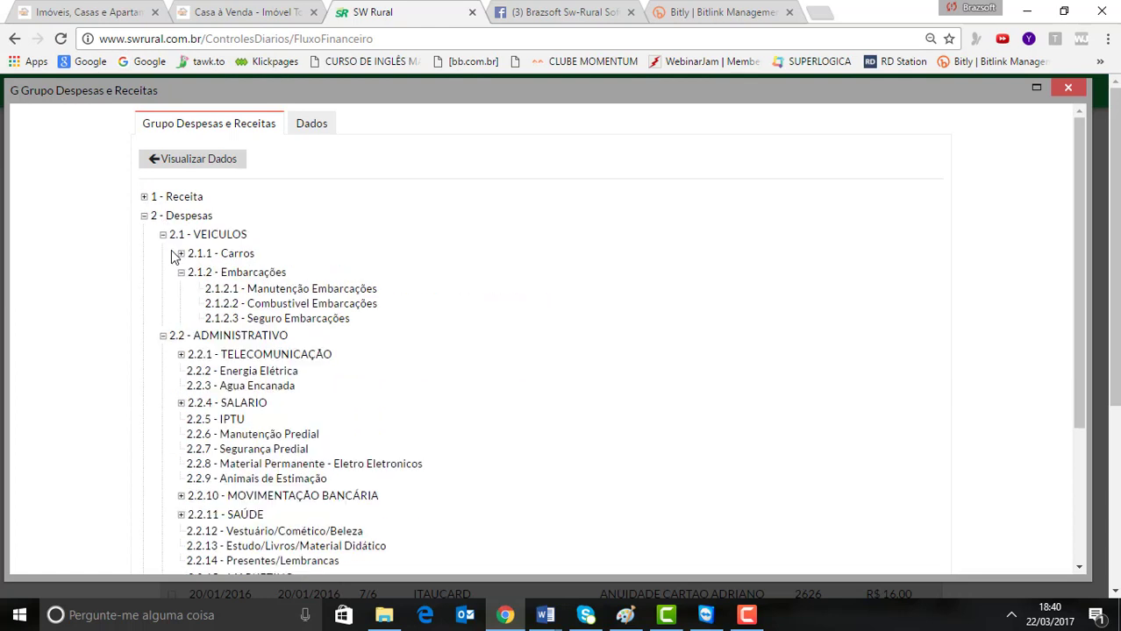
left_click(162, 235)
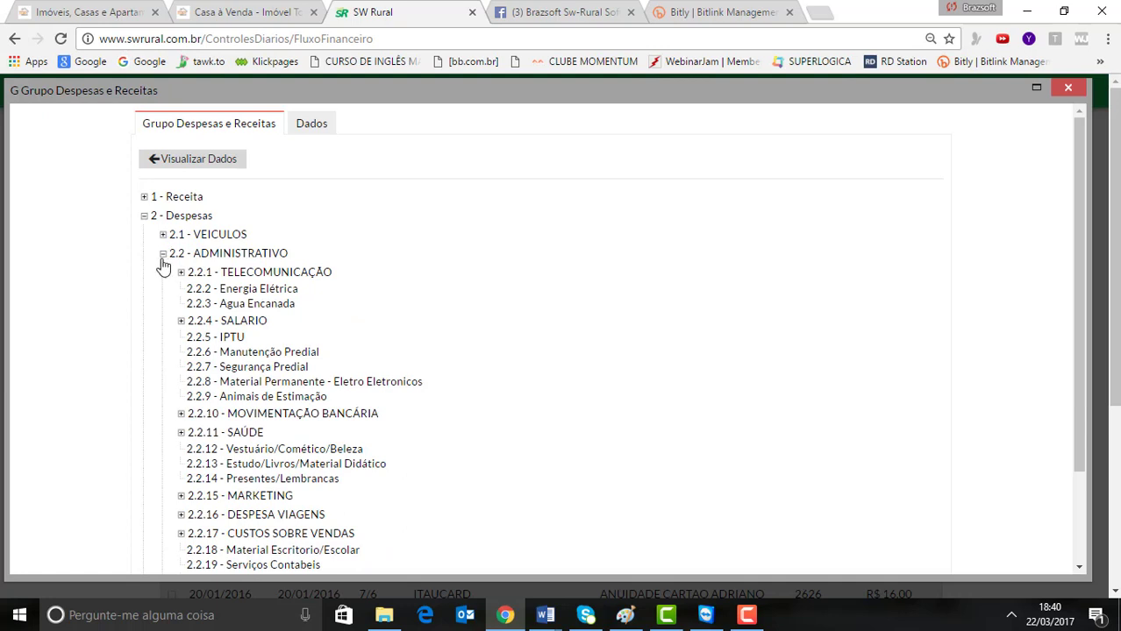
left_click(162, 254)
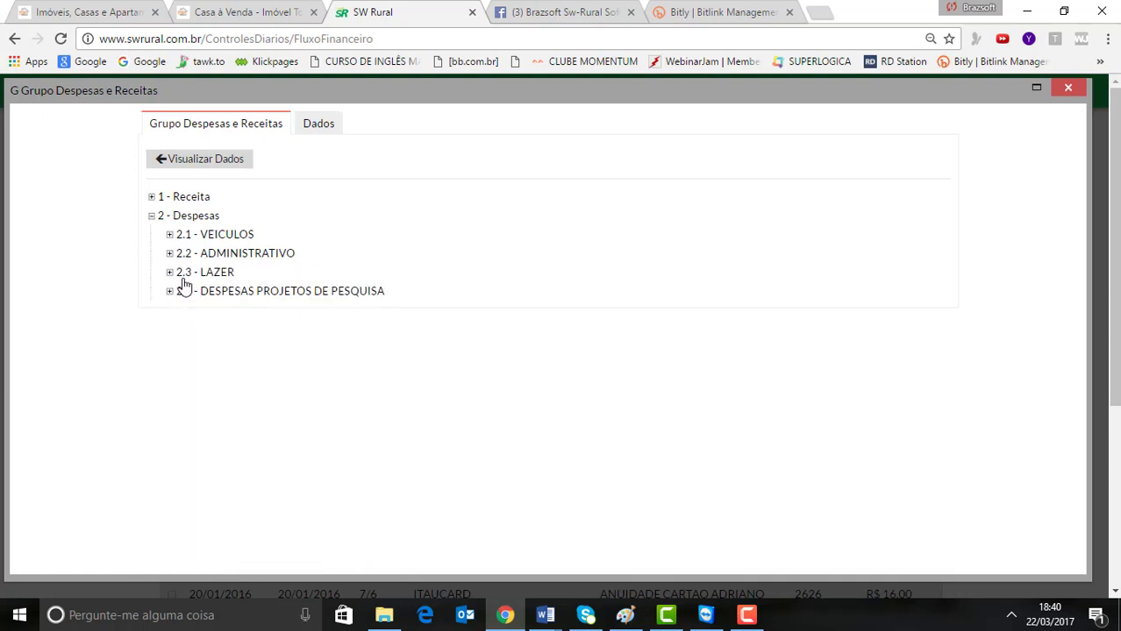
- Re-examine the Carros and Embarcações subitems under VEICULOS and collapse both subgroups
left_click(172, 235)
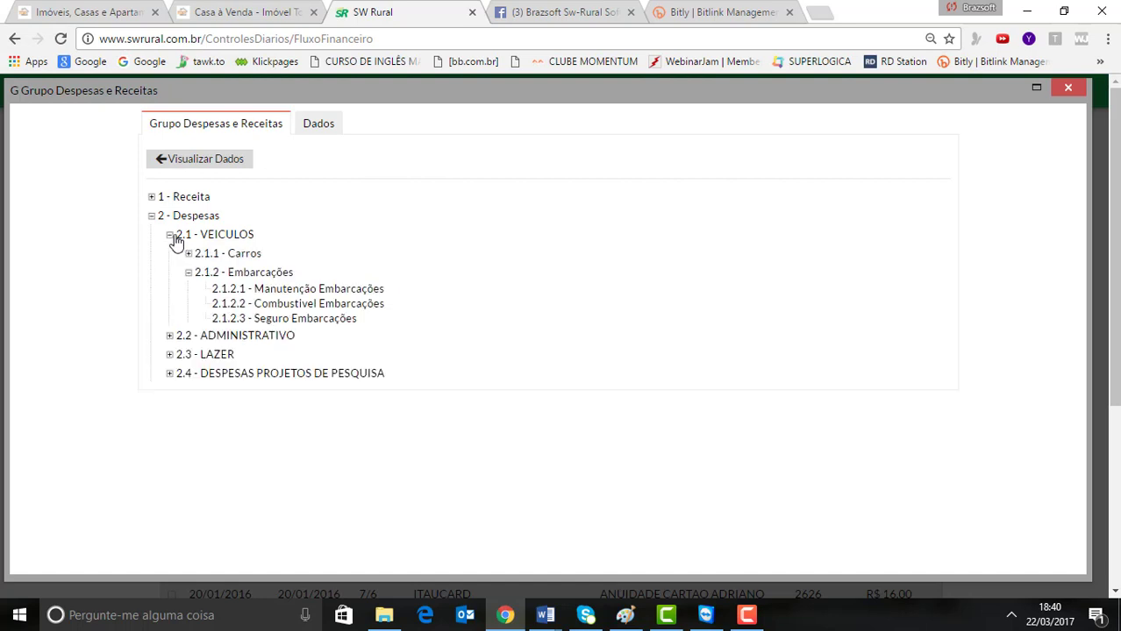
left_click(187, 254)
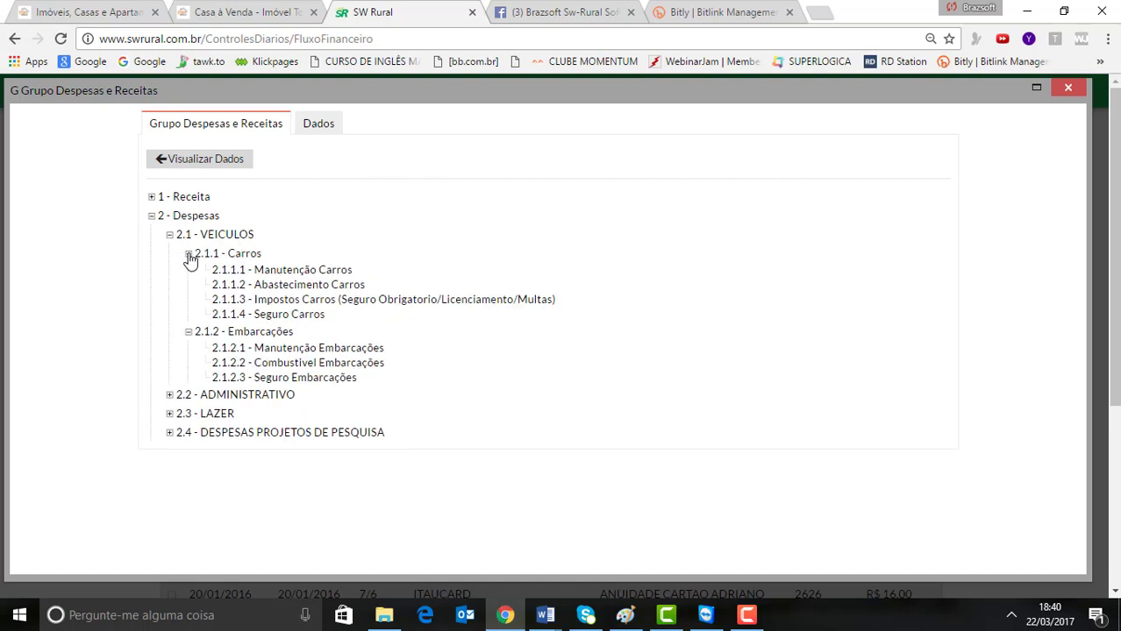
left_click(188, 254)
left_click(188, 254)
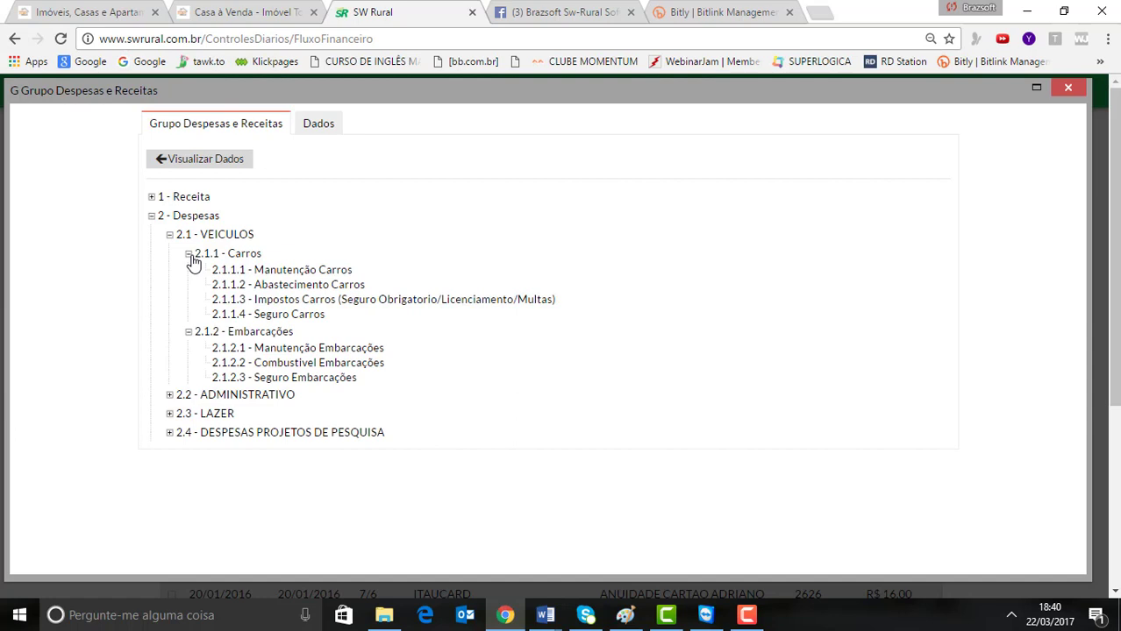
left_click(188, 333)
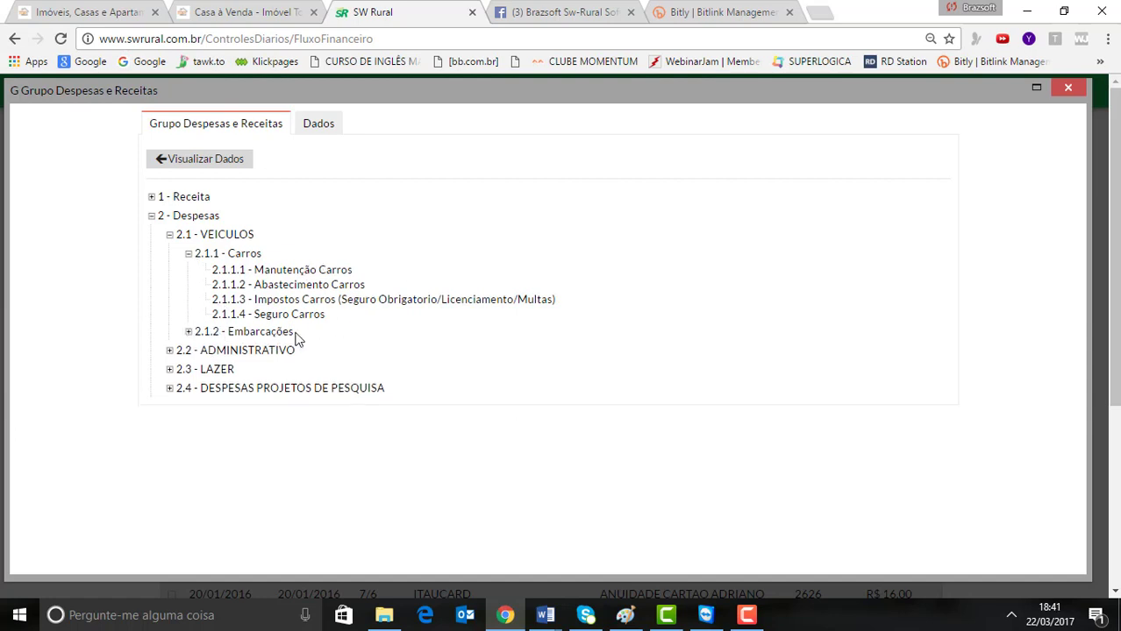
left_click(188, 254)
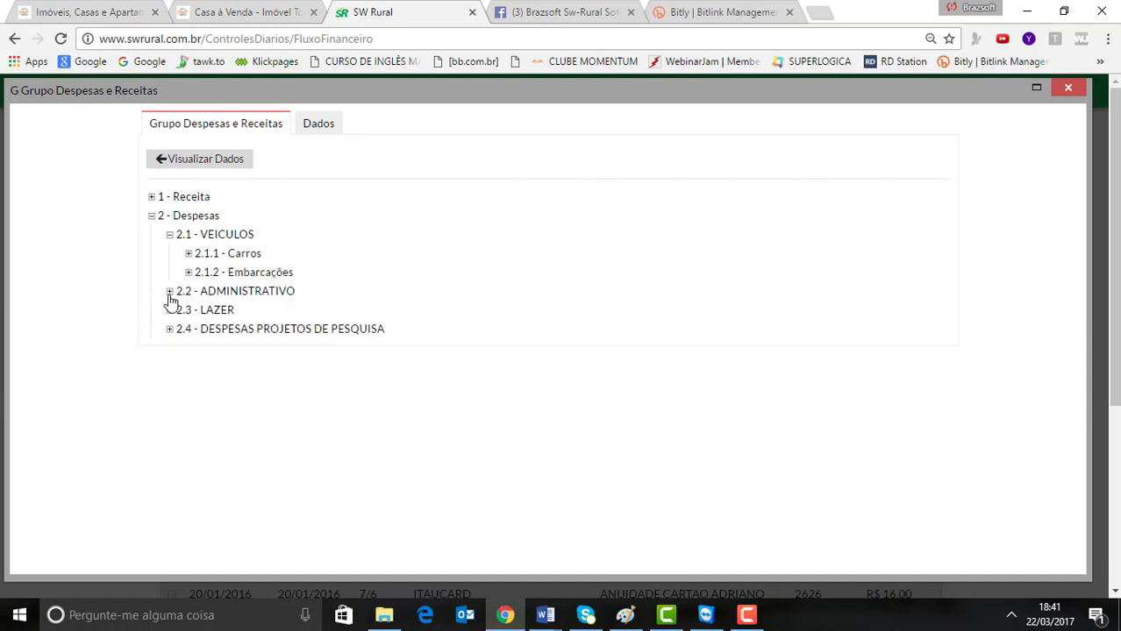
- Expand ADMINISTRATIVO and view the subitems of TELECOMUNICAÇÃO and SALARIO, collapsing each one after viewing
left_click(169, 292)
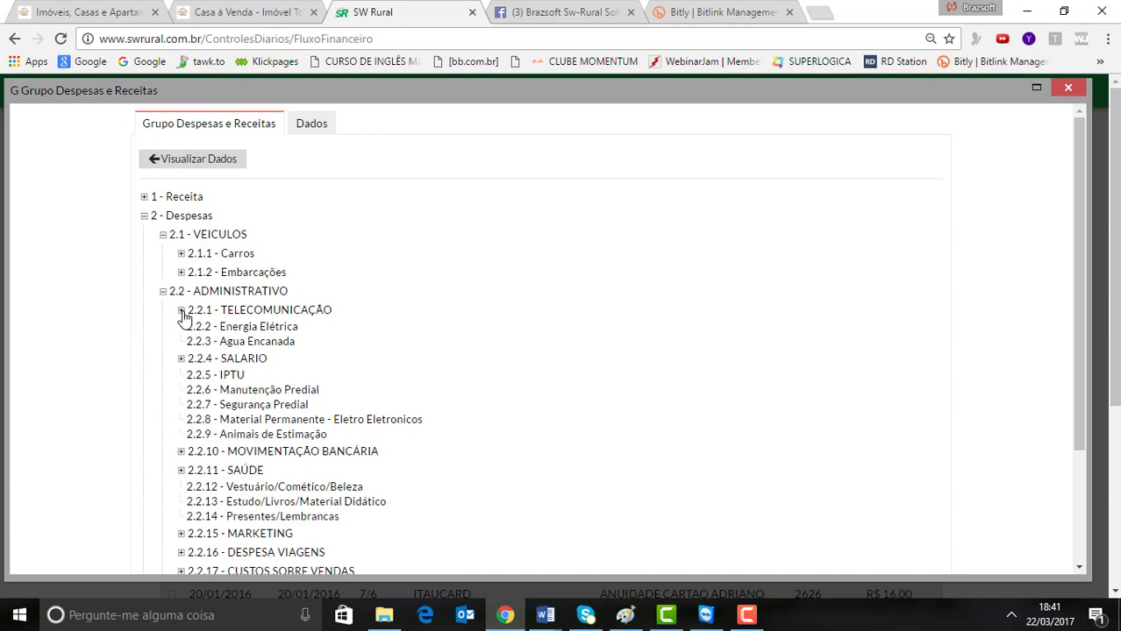
left_click(181, 312)
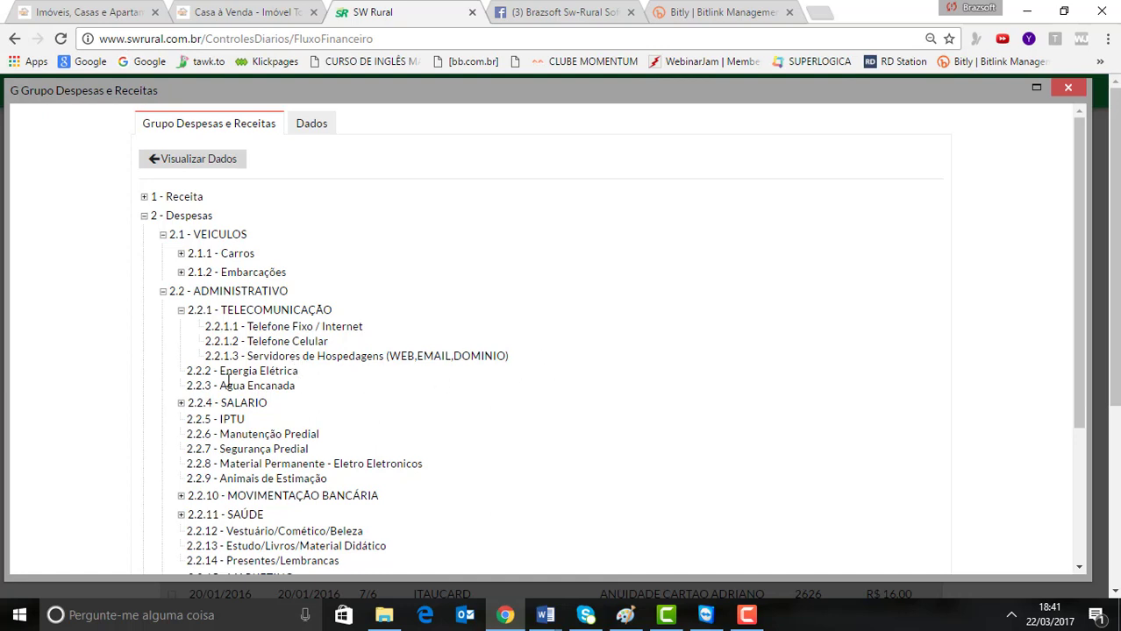
left_click(181, 310)
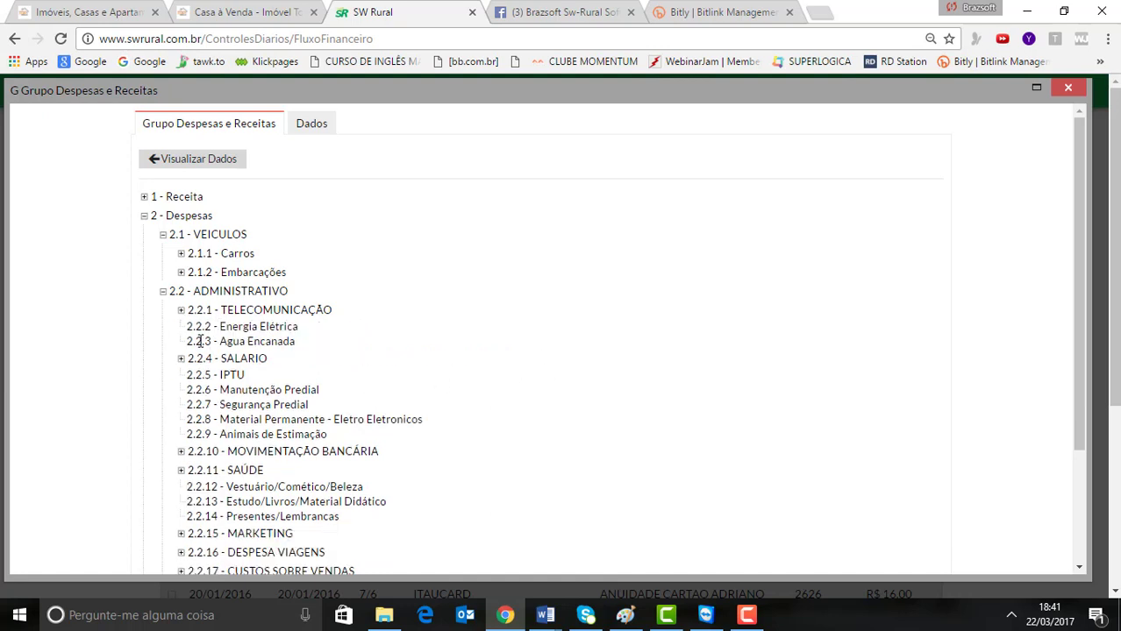
left_click(182, 358)
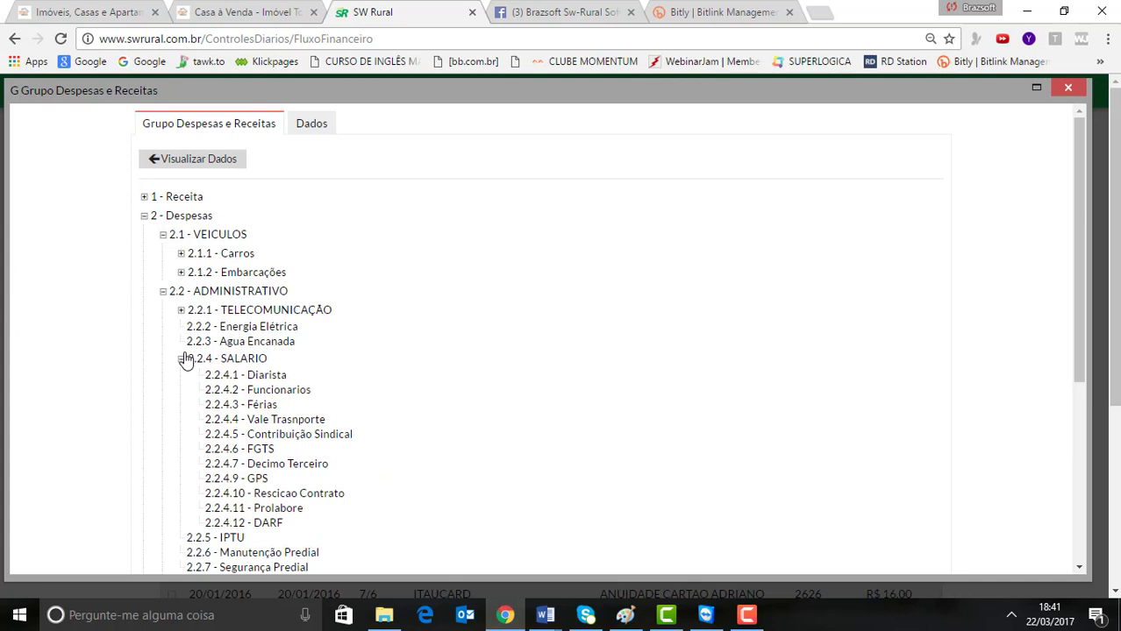
left_click(182, 359)
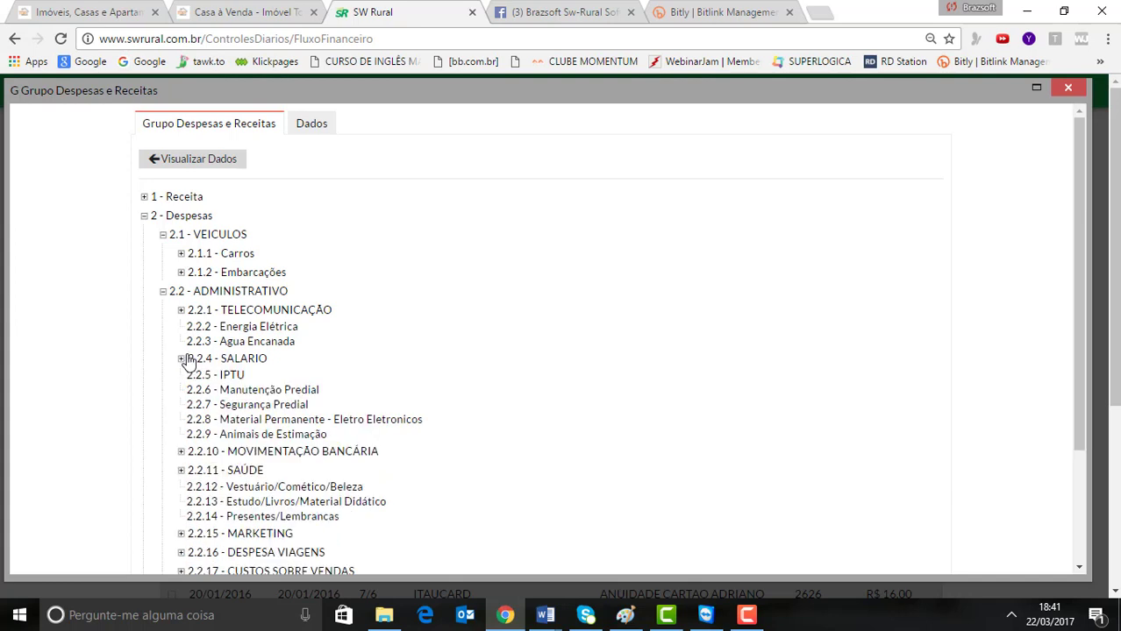
- Examine the subitems of MOVIMENTAÇÃO BANCÁRIA, SAÚDE, DESPESA VIAGENS and MARKETING under ADMINISTRATIVO
left_click(181, 451)
left_click(181, 452)
left_click(182, 471)
scroll(211, 420, "down", 3)
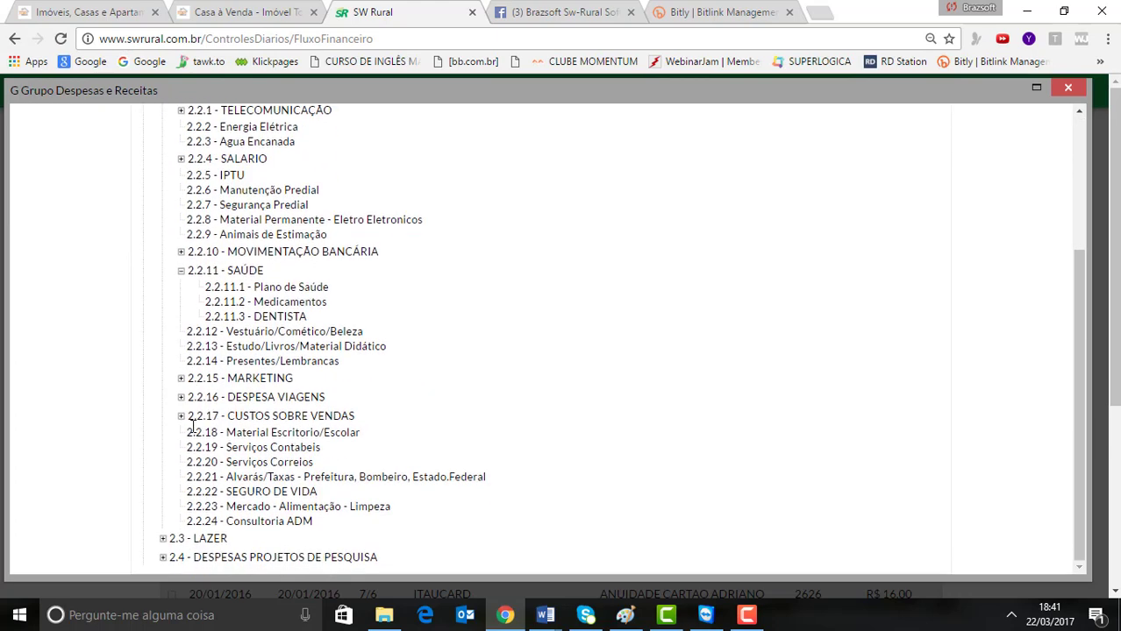
left_click(181, 397)
left_click(181, 378)
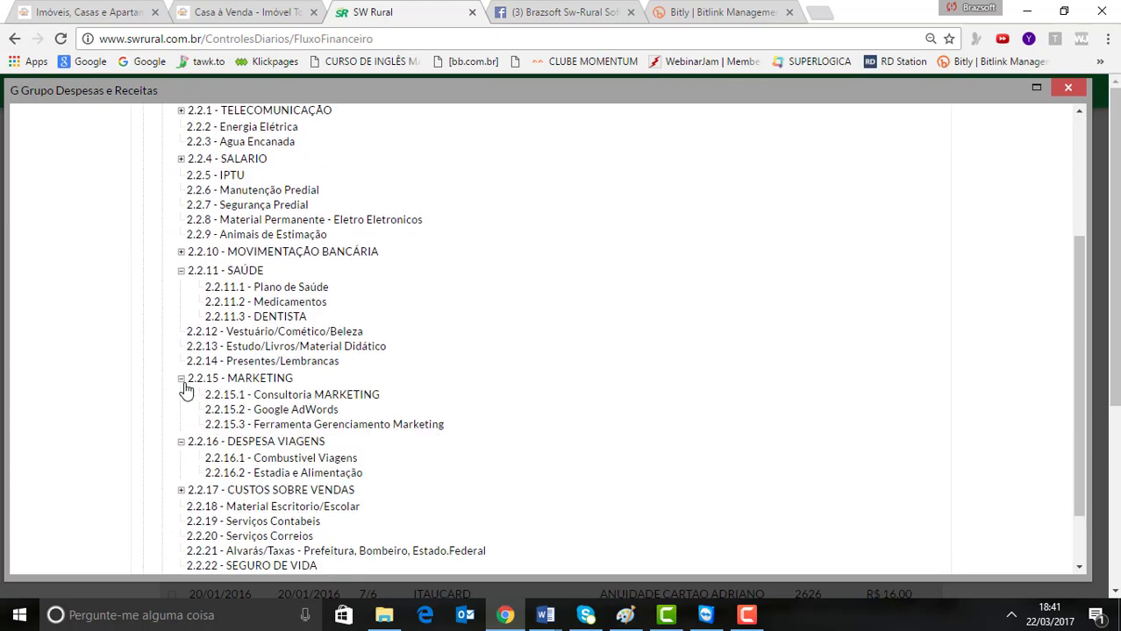
- Collapse the Despesas group and close the Grupo Despesas e Receitas window
scroll(227, 364, "up", 2)
scroll(229, 366, "up", 1)
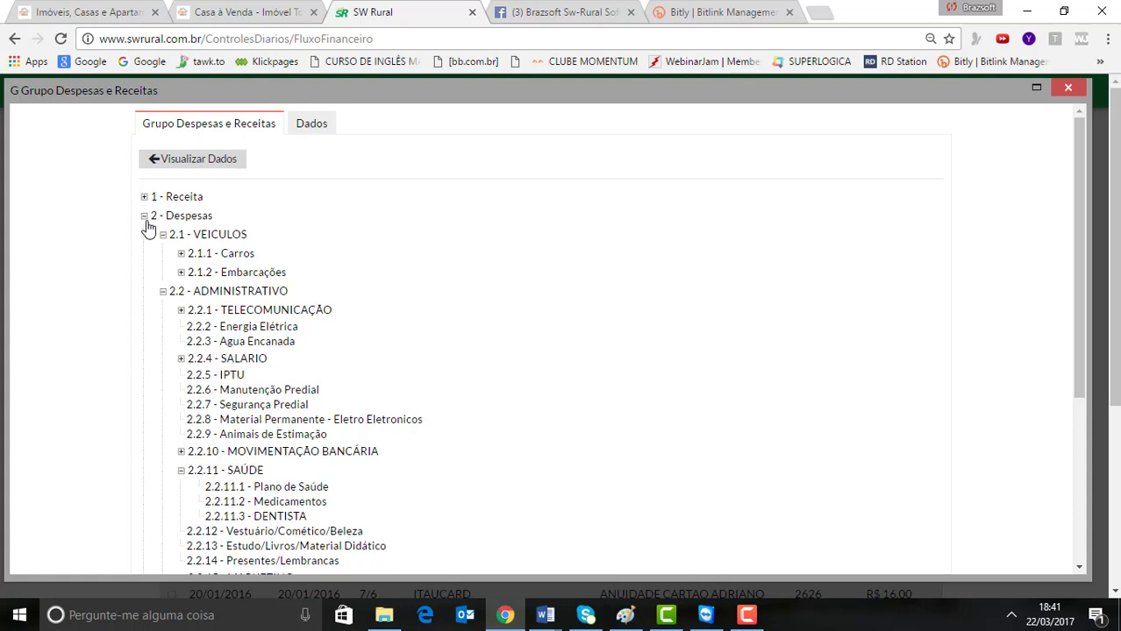
left_click(144, 217)
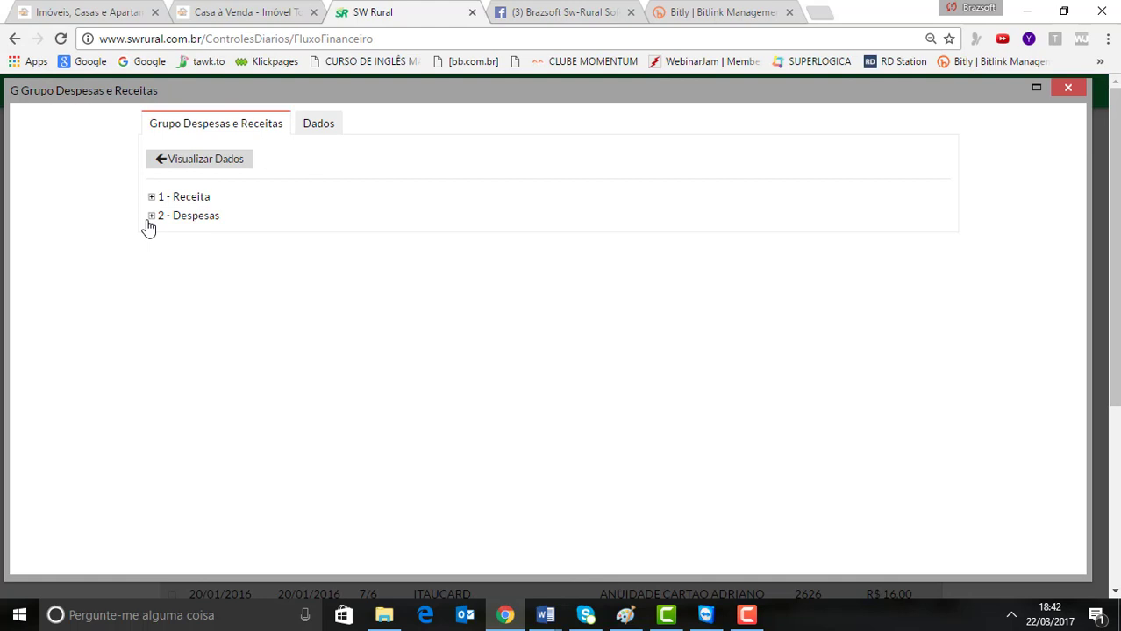
left_click(1066, 88)
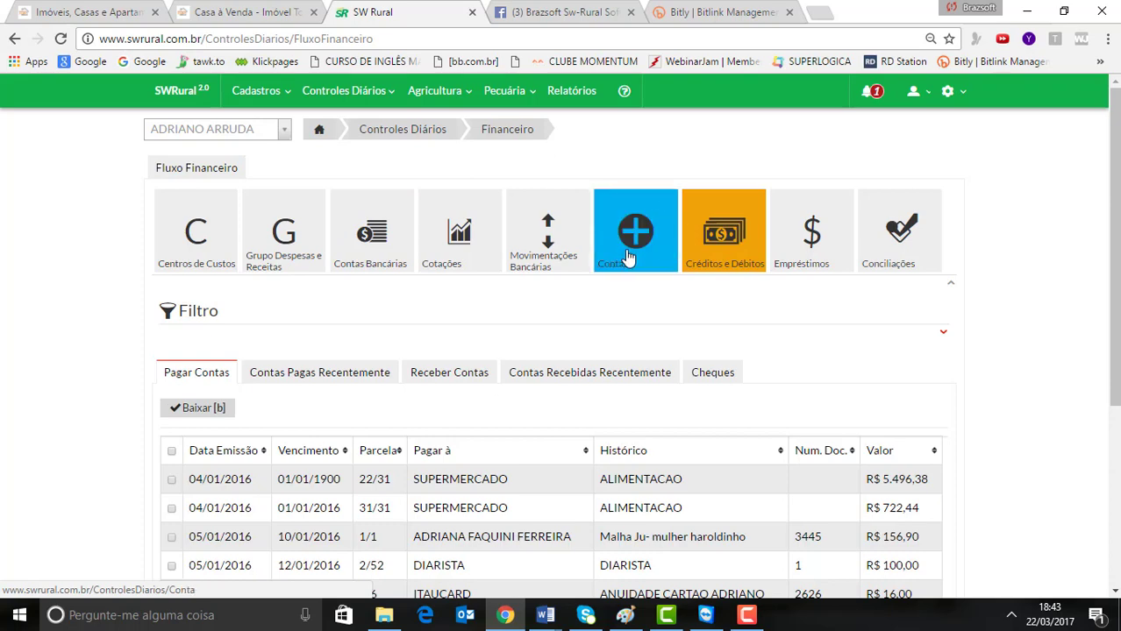
- Show the Filtro options of Fluxo Financeiro and filter the accounts by Vencimento from 01/03/2017 to 31/03/2017
left_click(721, 230)
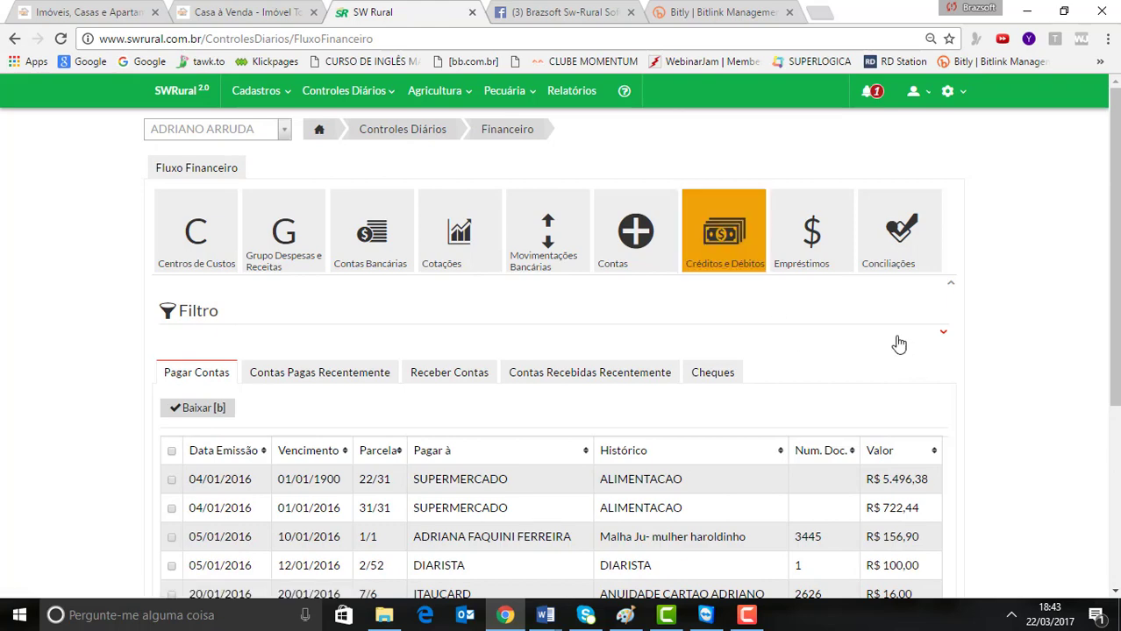
scroll(896, 341, "down", 1)
scroll(886, 313, "up", 1)
scroll(886, 313, "down", 3)
scroll(885, 302, "up", 3)
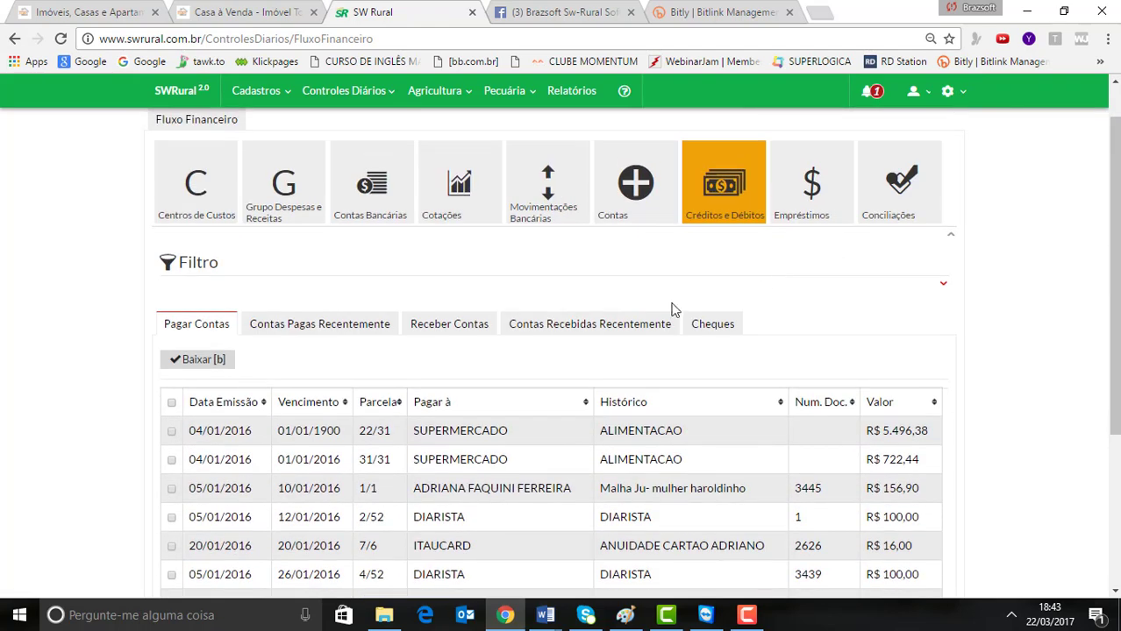
left_click(184, 263)
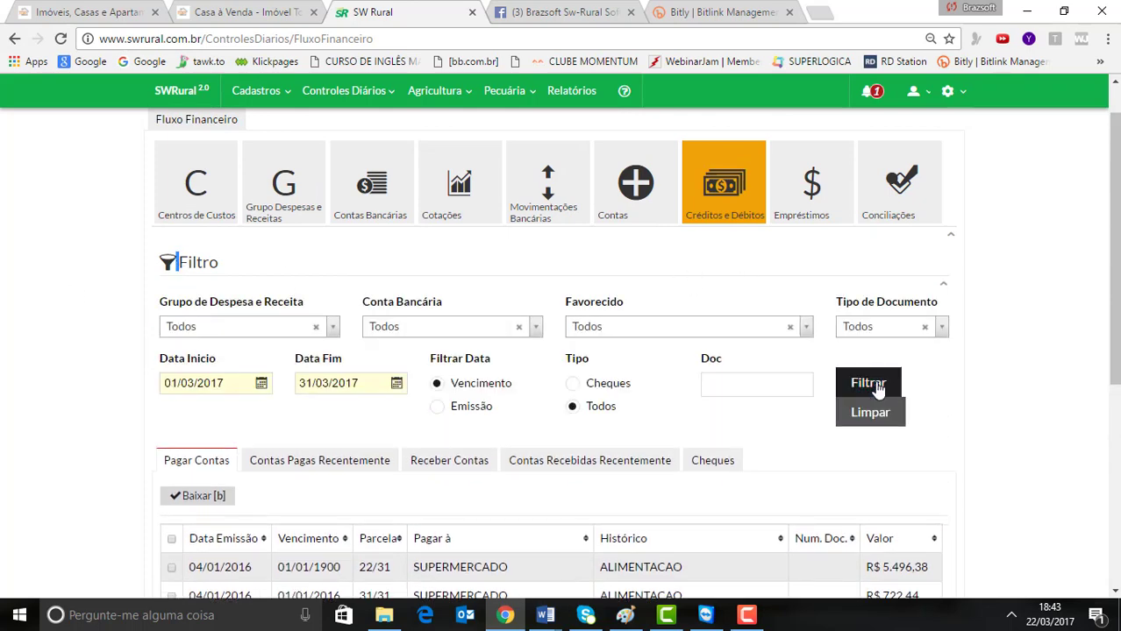
left_click(868, 383)
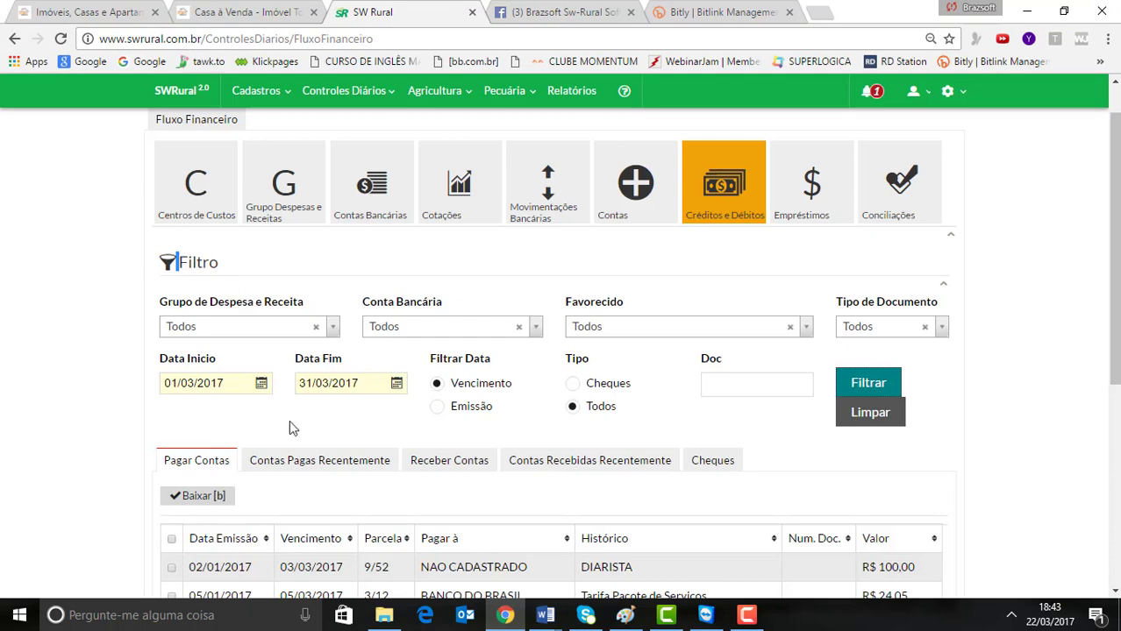
- Review the filtered accounts payable together with the filter's Data Inicio and Data Fim values
scroll(290, 420, "down", 4)
scroll(291, 420, "up", 4)
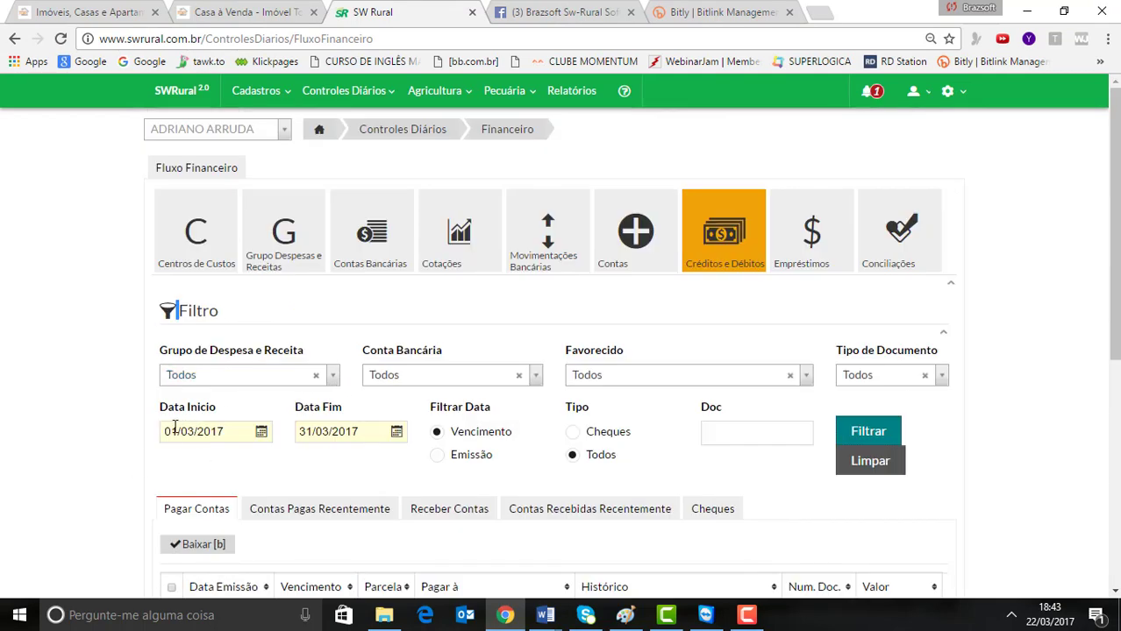
left_click_drag(224, 426, 145, 436)
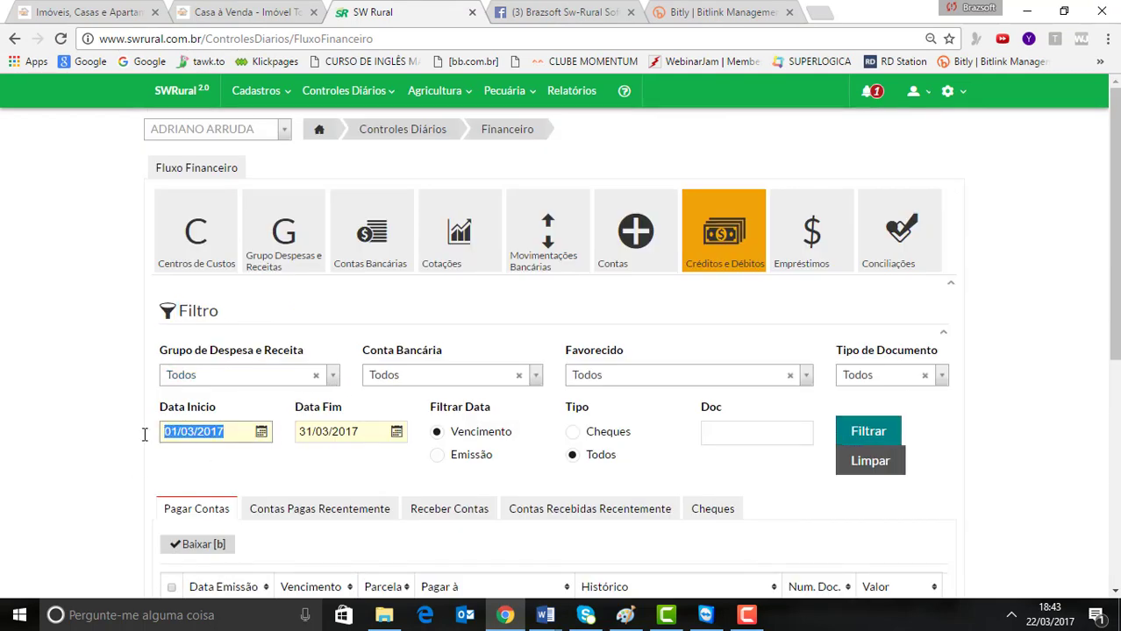
left_click_drag(374, 430, 251, 434)
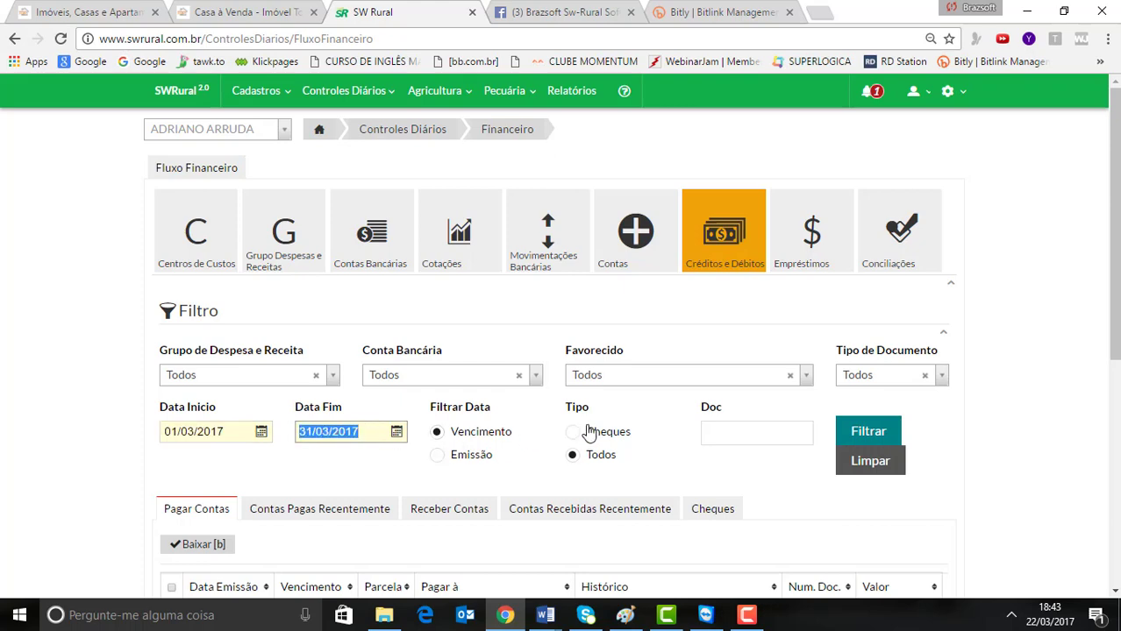
scroll(612, 417, "down", 4)
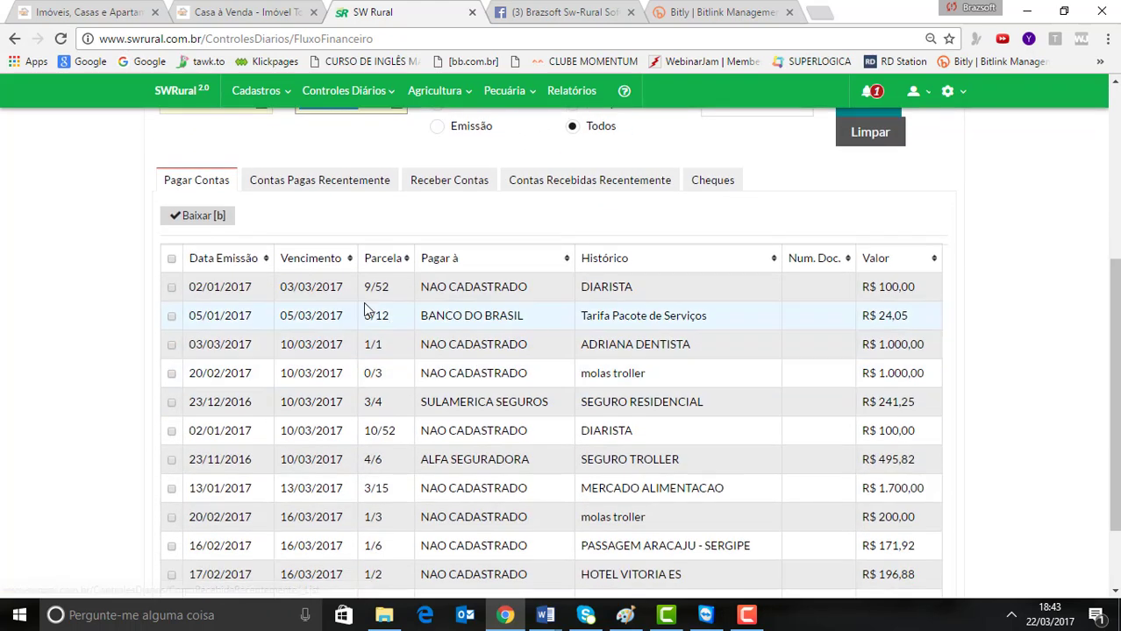
- View the Contas Pagas Recentemente, Receber Contas and Contas Recebidas Recentemente lists, and return to Pagar Contas
left_click(195, 186)
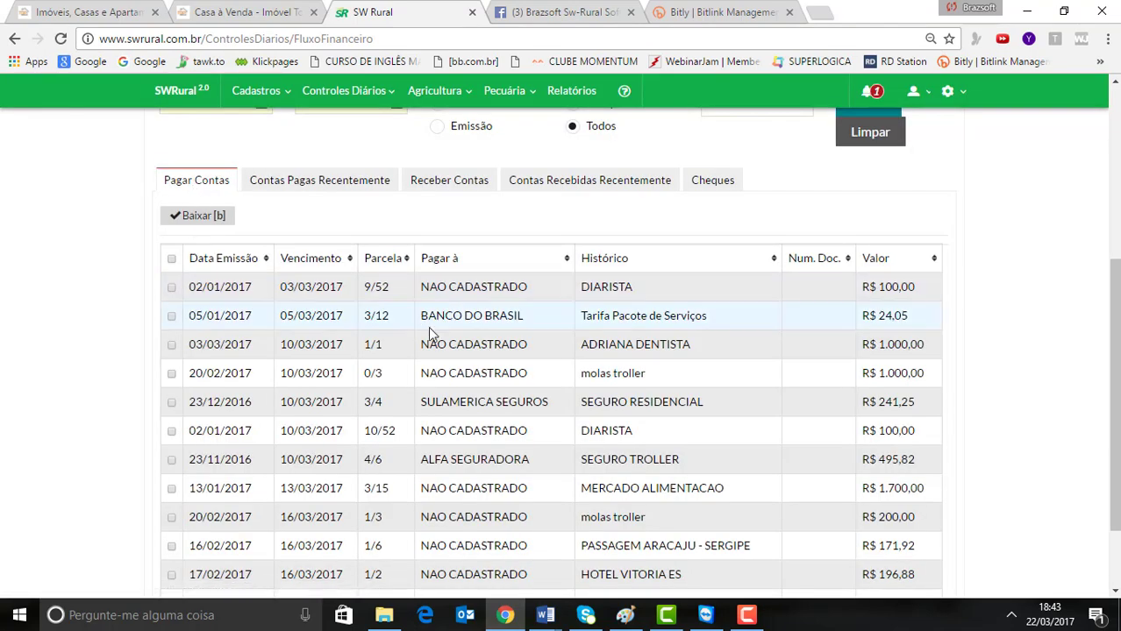
left_click(327, 184)
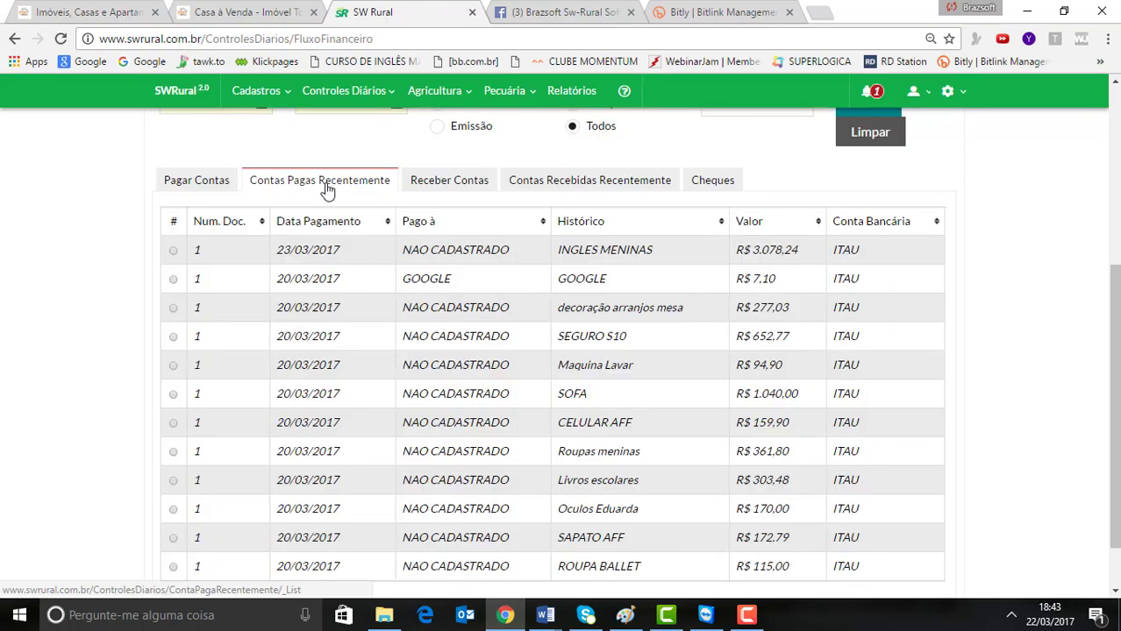
left_click(452, 182)
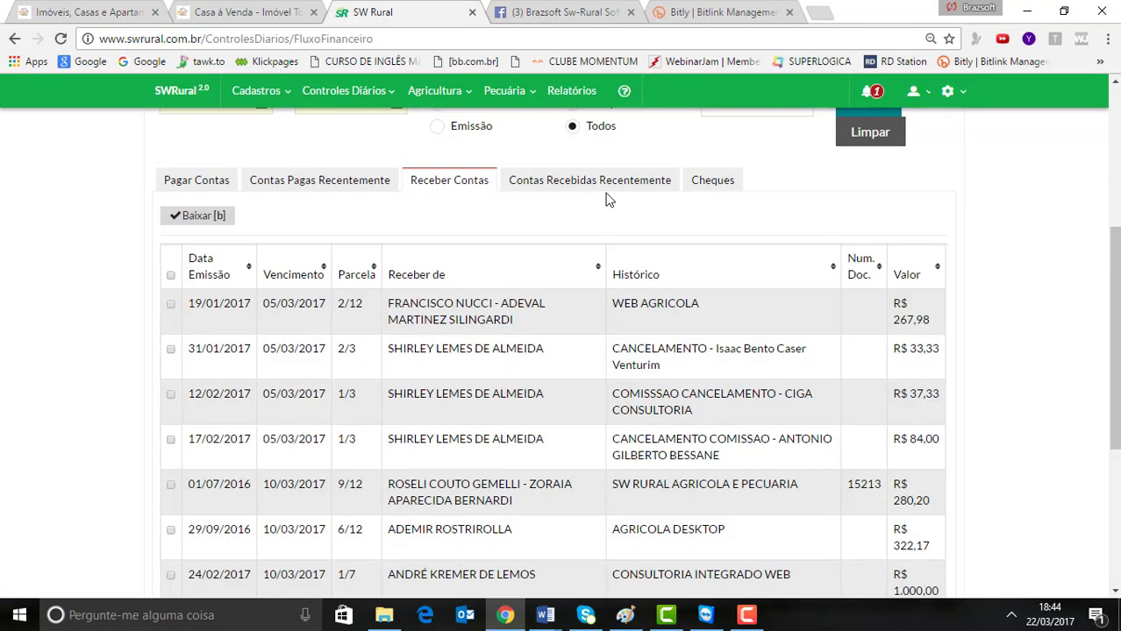
left_click(603, 184)
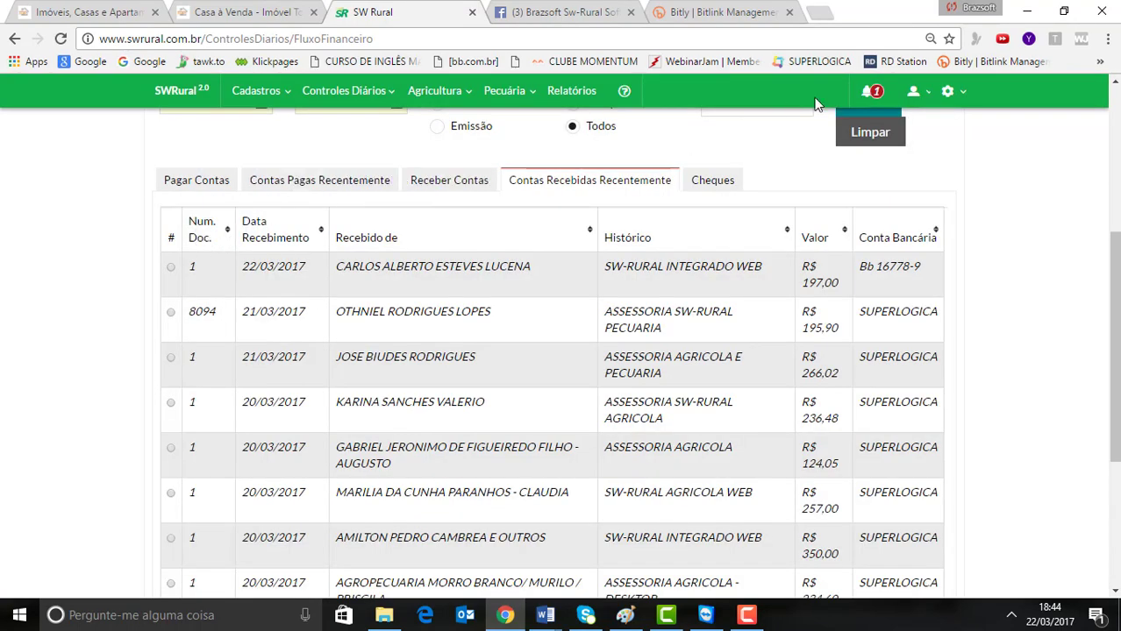
left_click(184, 186)
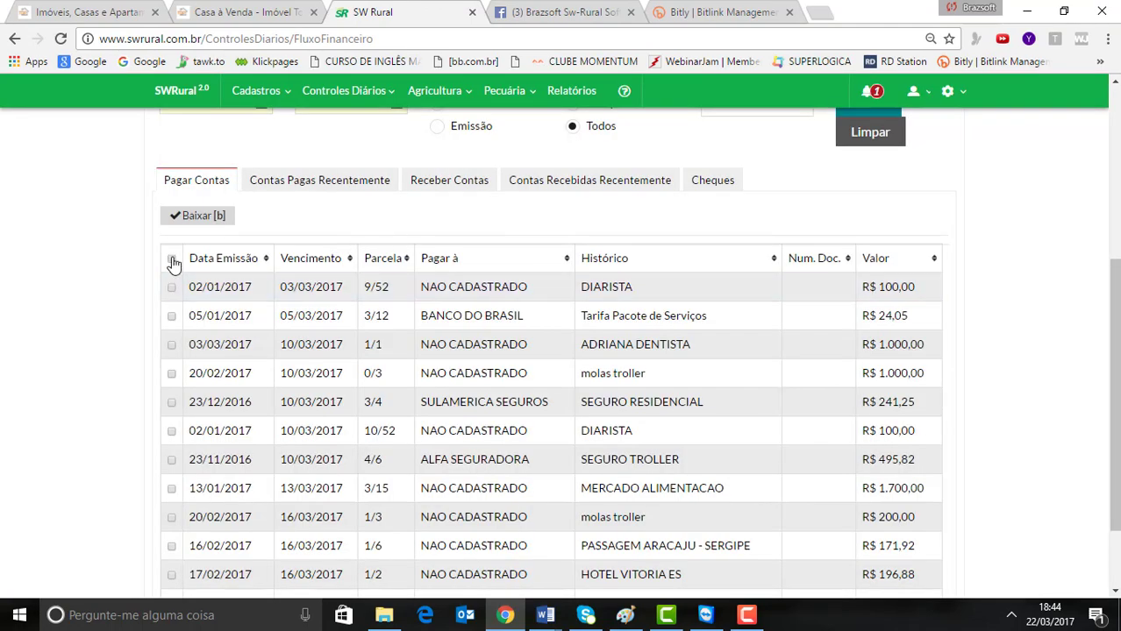
- Select all the filtered accounts in Pagar Contas to total the payable values for March 2017
left_click(171, 260)
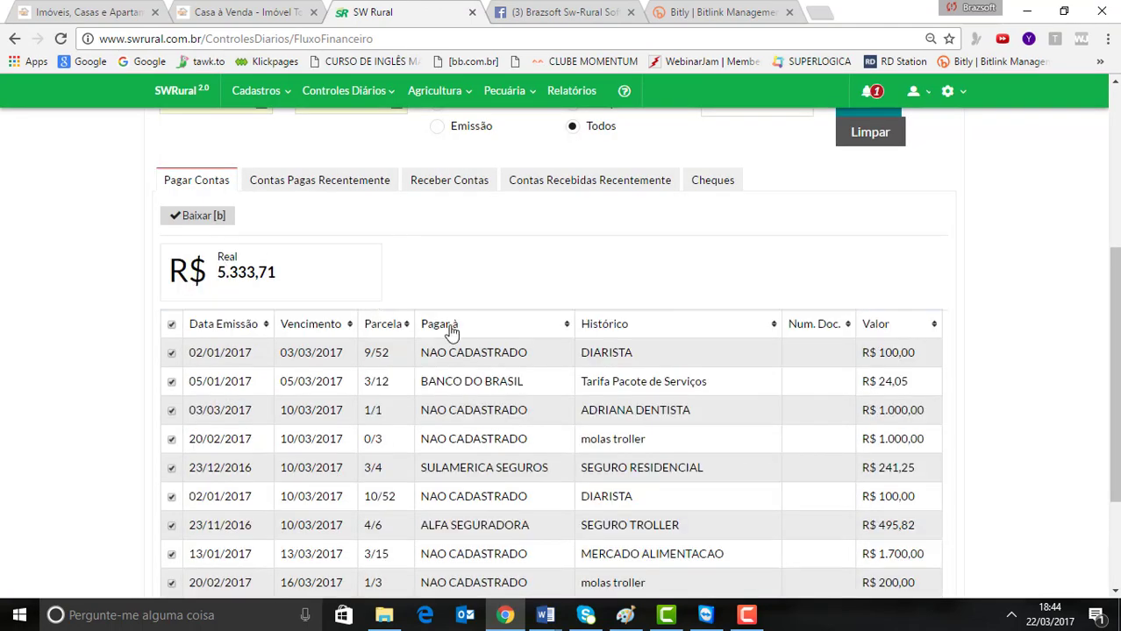
scroll(450, 325, "down", 2)
scroll(450, 320, "up", 4)
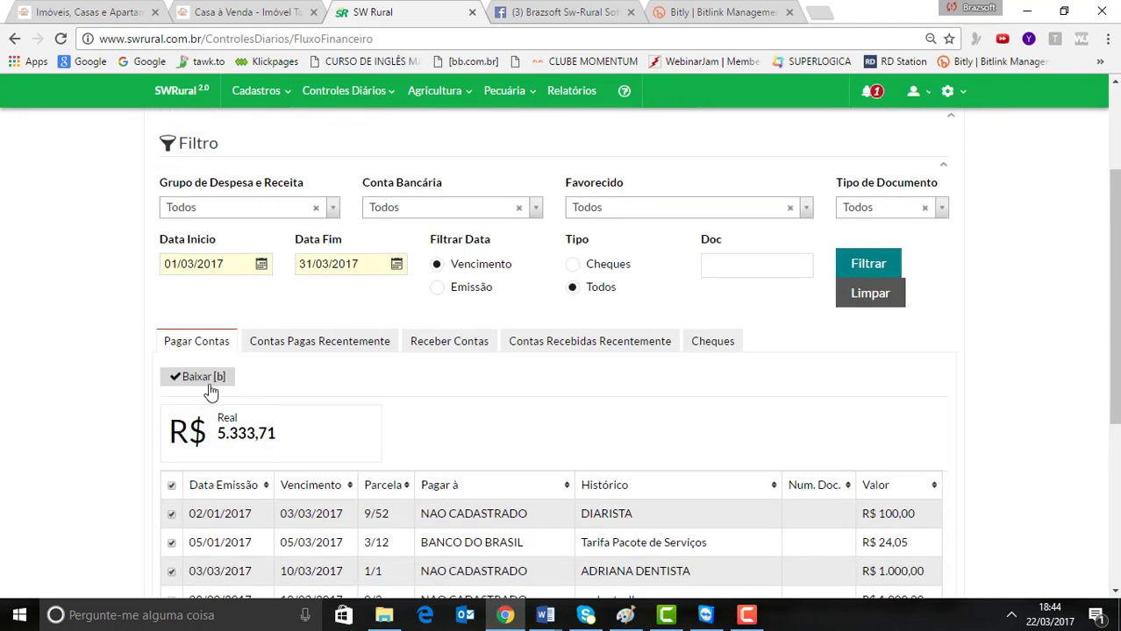
- Show the Receber Contas list and select all its accounts to total the receivable values
left_click(418, 347)
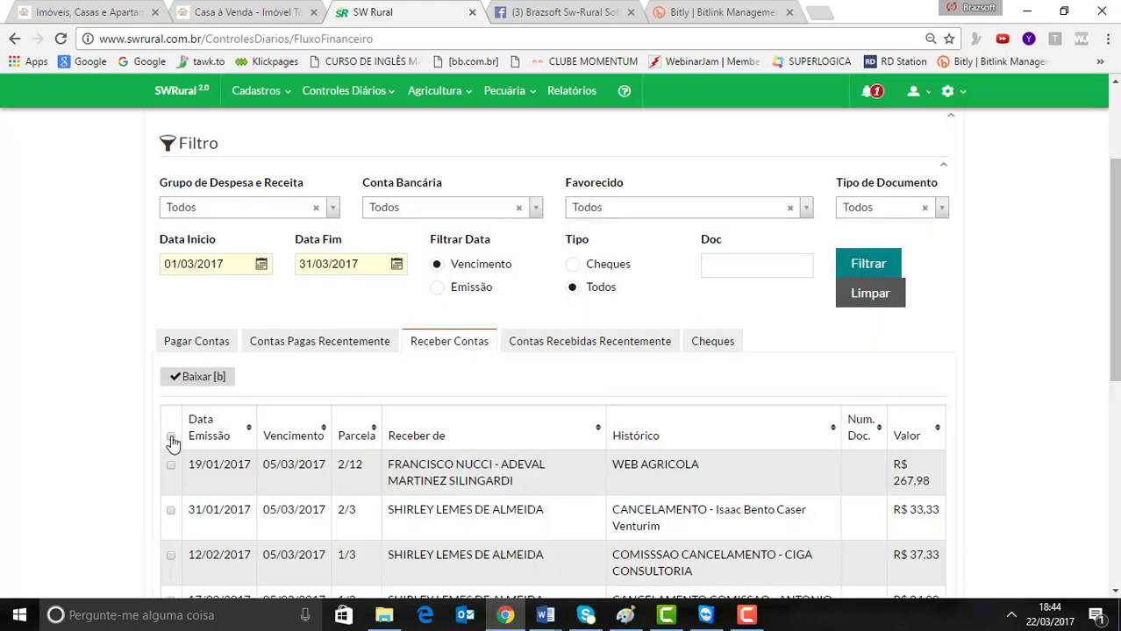
left_click(171, 438)
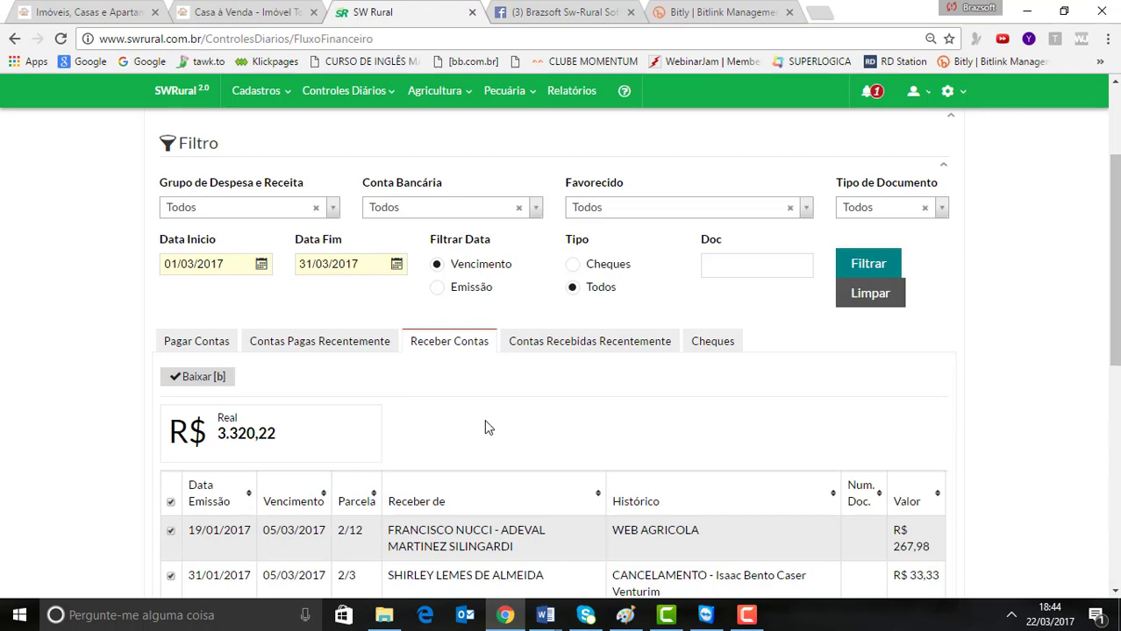
scroll(488, 427, "down", 2)
scroll(219, 347, "up", 2)
- Set the Data Inicio of the financial filter to 01/03/2016
left_click_drag(219, 264, 126, 276)
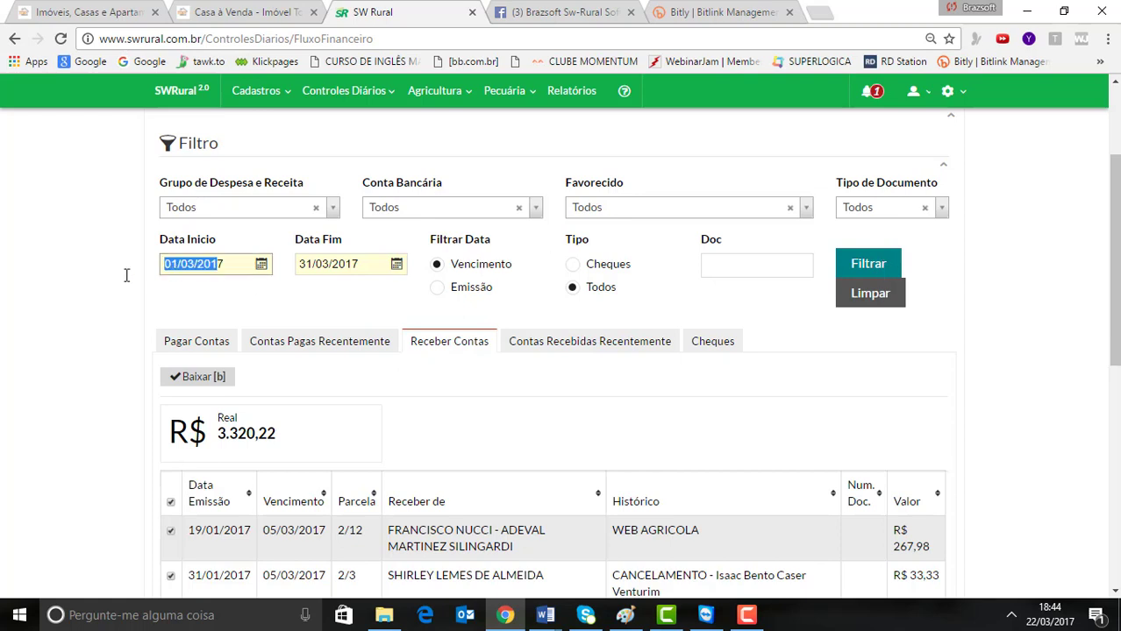
left_click_drag(240, 267, 56, 255)
type("01")
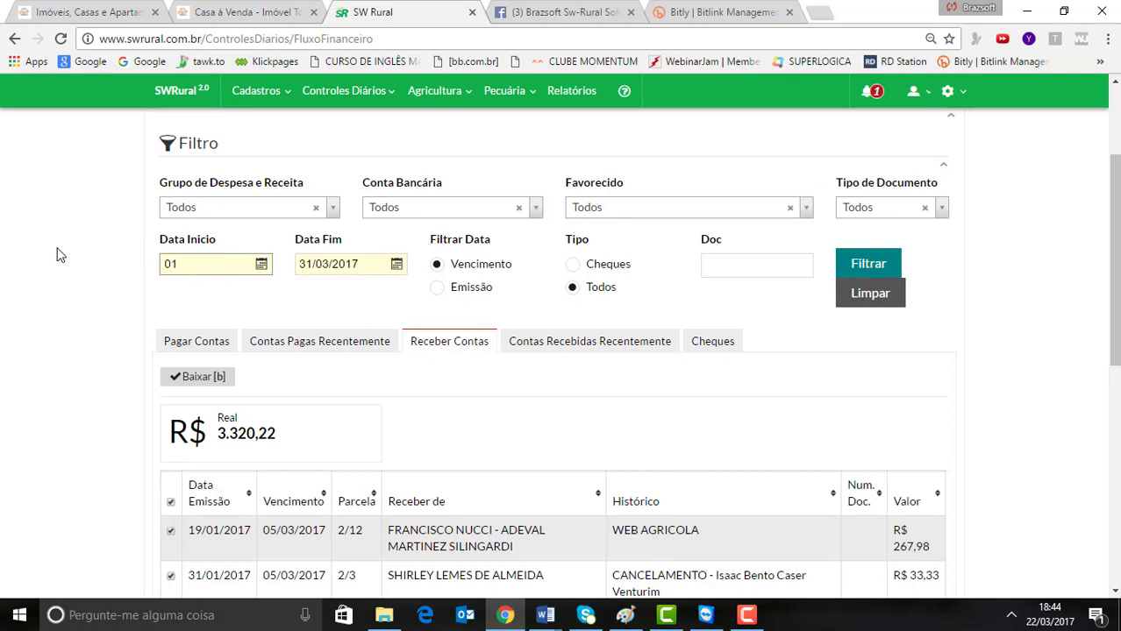
type("/03/2016")
key("Tab")
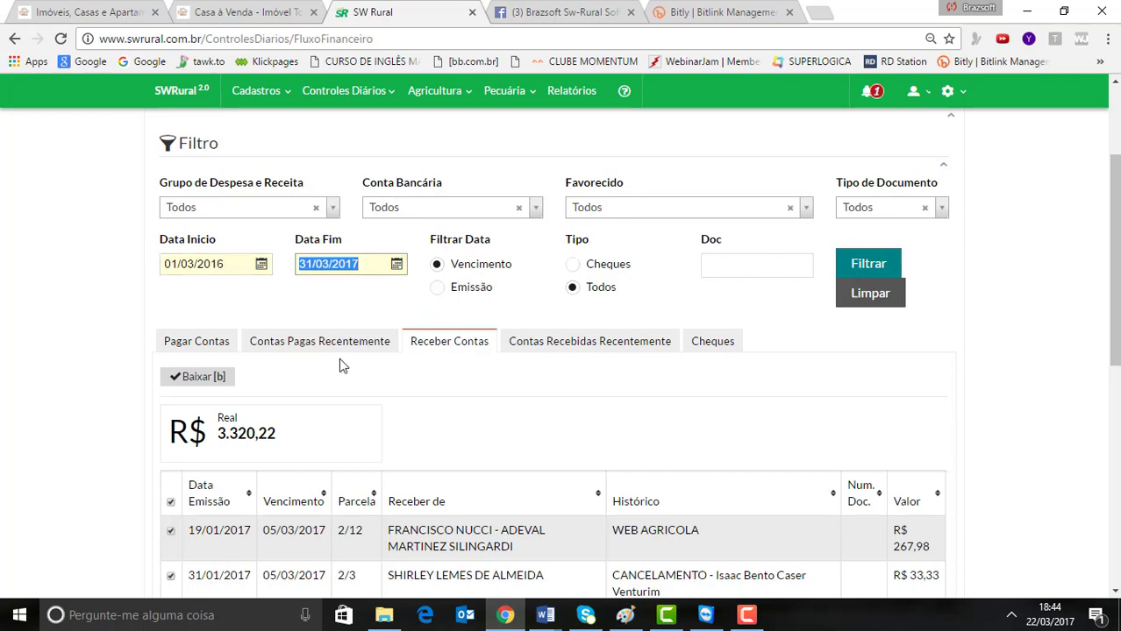
- Find ENERGISA as the Favorecido and apply the filter to the accounts
scroll(368, 359, "up", 2)
left_click(594, 371)
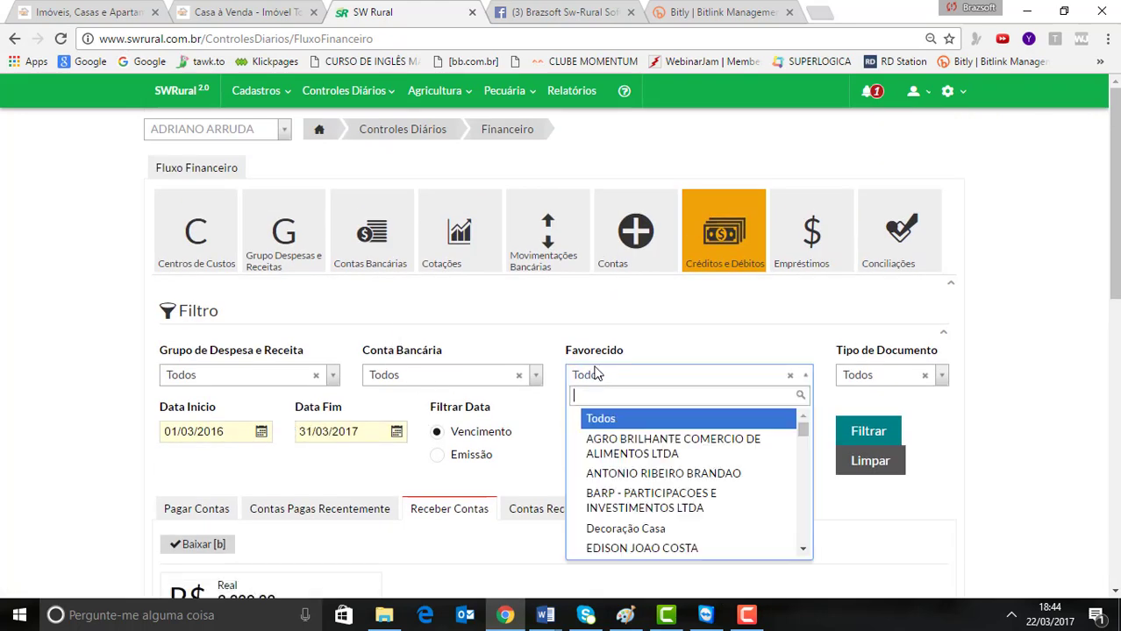
type("rede")
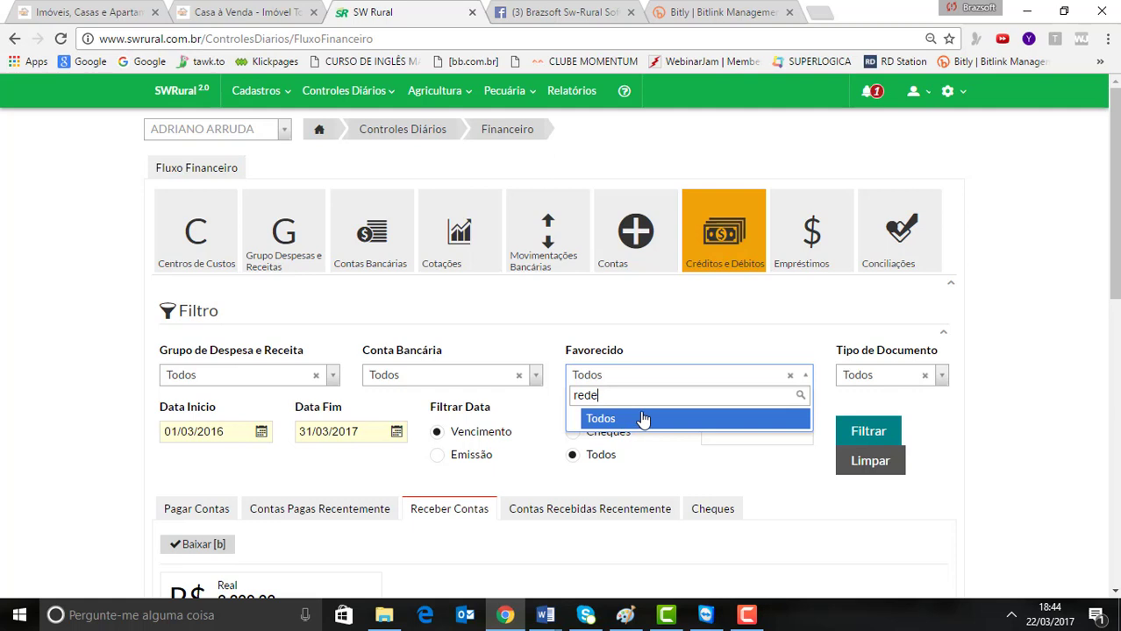
key("BackSpace")
key("BackSpace")
key("BackSpace")
key("BackSpace")
type("rener")
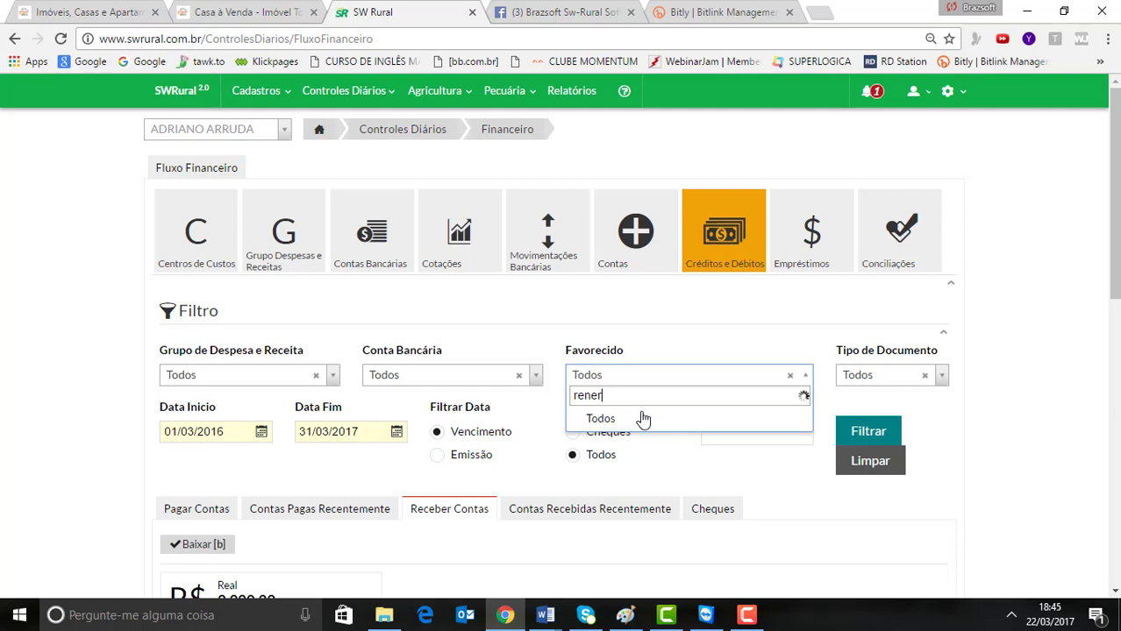
key("BackSpace")
key("BackSpace")
key("BackSpace")
type("ner")
left_click(619, 439)
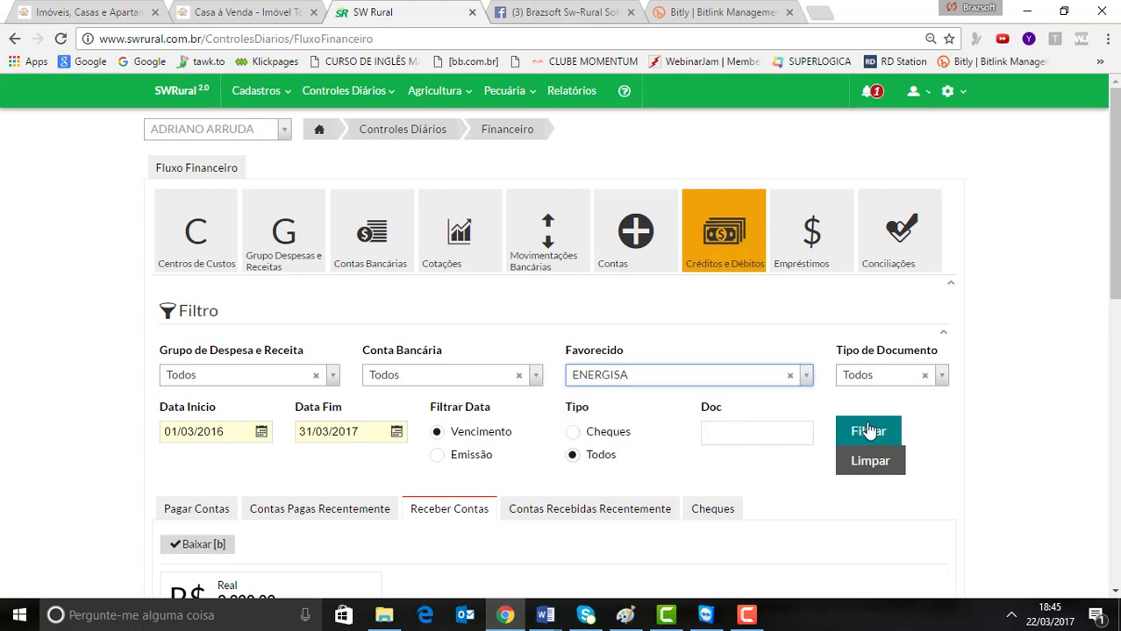
left_click(868, 430)
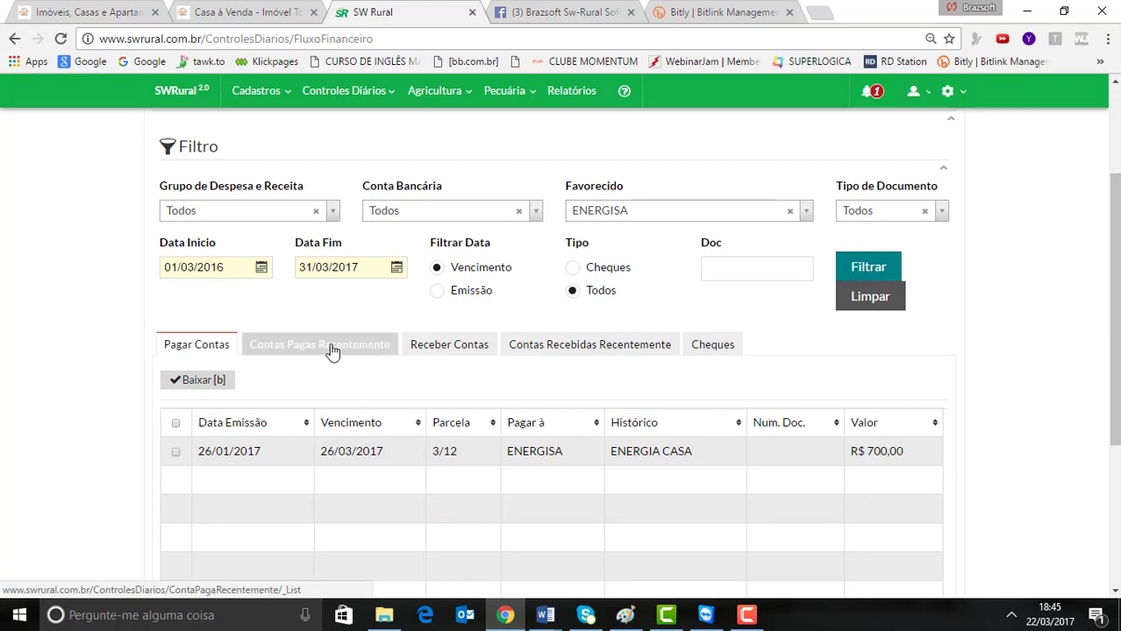
- Review ENERGISA's payments in Contas Pagas Recentemente and open Relatórios in a separate browser tab
left_click(330, 351)
scroll(447, 359, "down", 3)
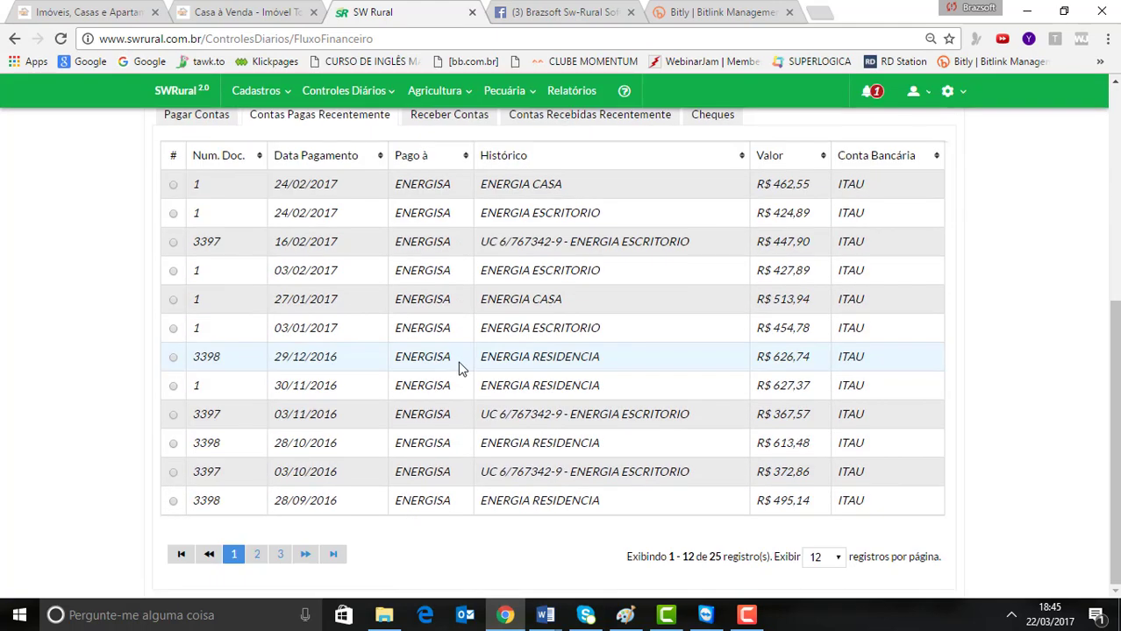
scroll(466, 372, "up", 5)
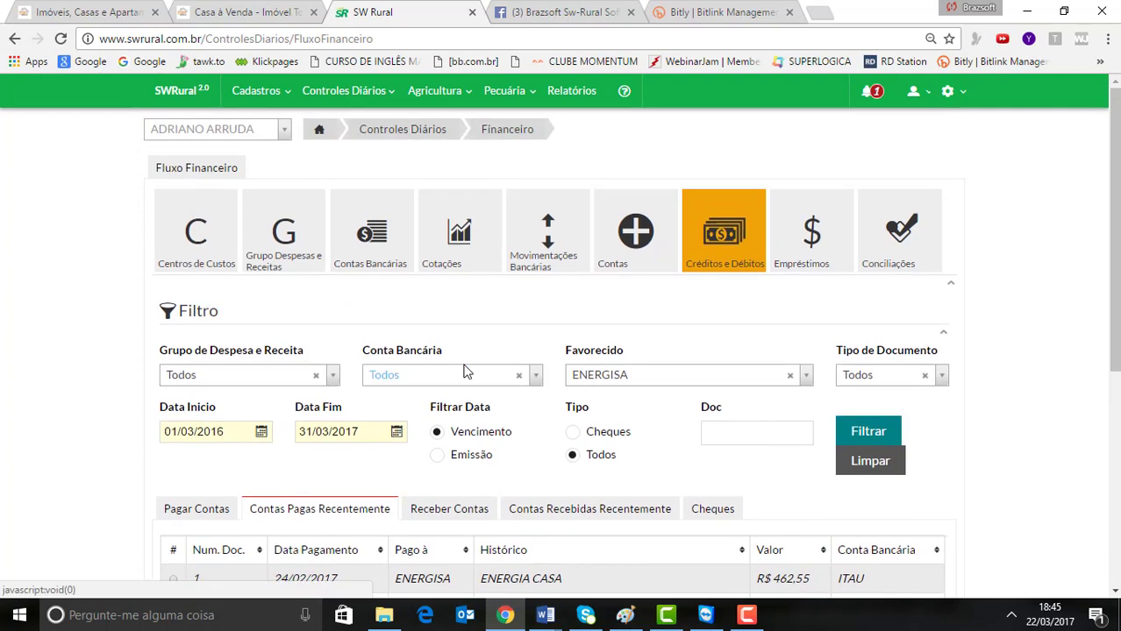
middle_click(575, 92)
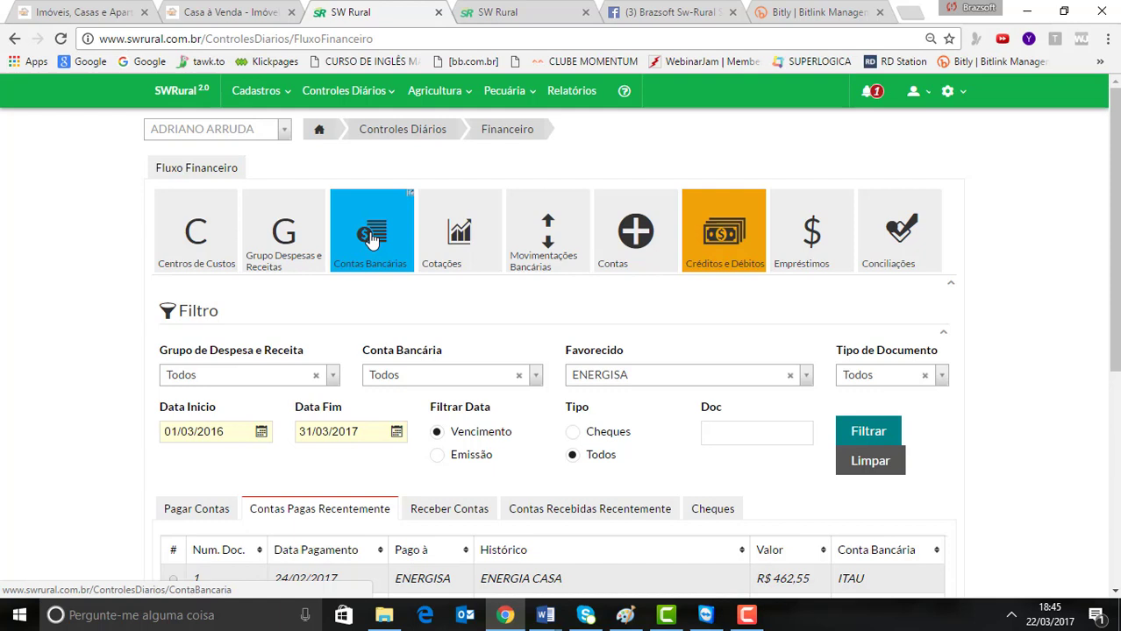
- View the Contas à Pagar and Contas à Receber lists under Contas, and return to Créditos e Débitos
left_click(631, 232)
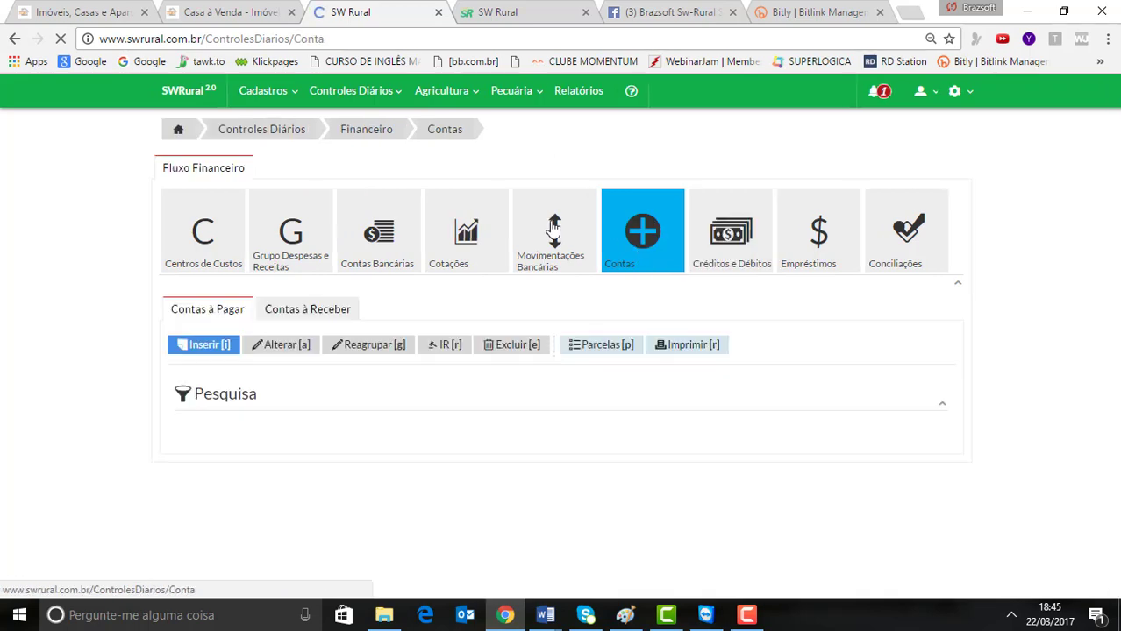
scroll(221, 394, "down", 4)
scroll(221, 394, "up", 4)
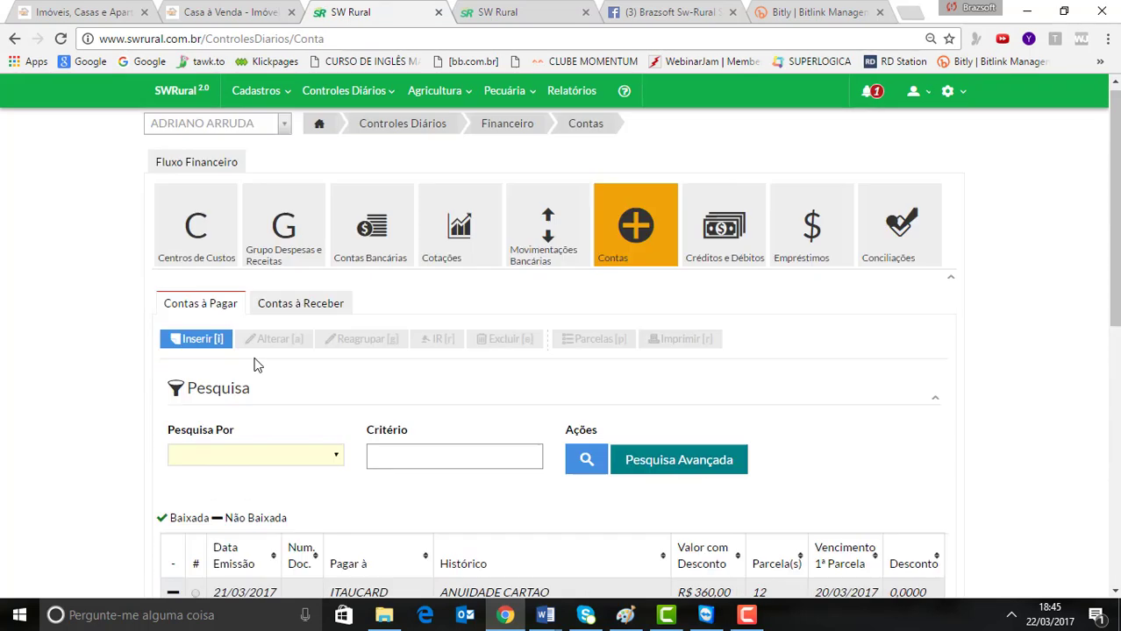
left_click(301, 318)
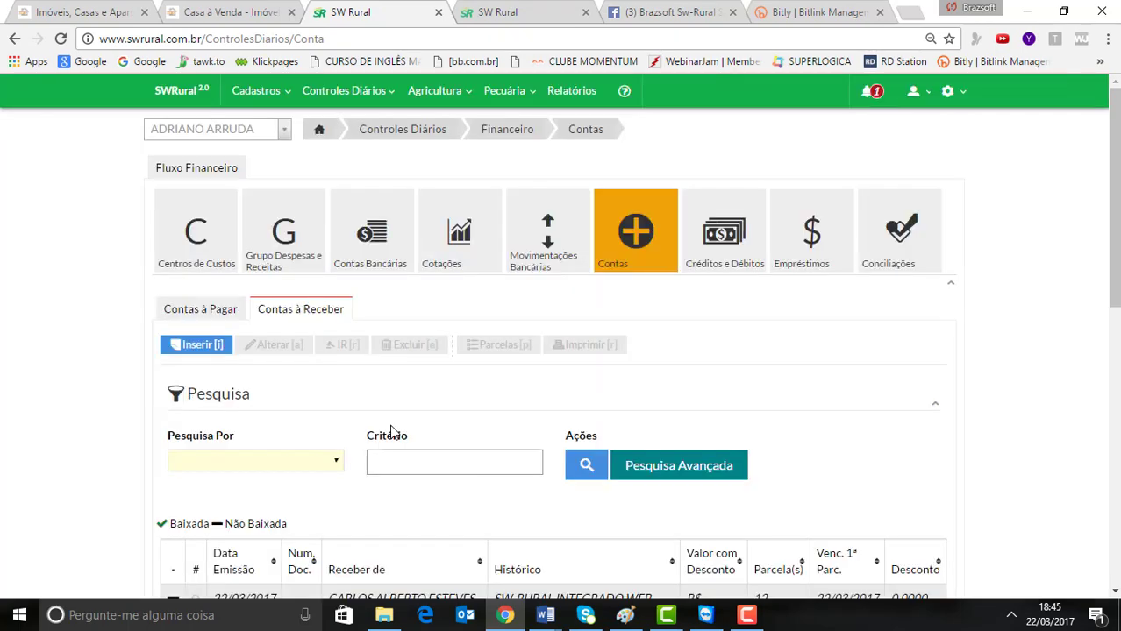
scroll(391, 430, "down", 2)
scroll(391, 429, "up", 3)
left_click(708, 255)
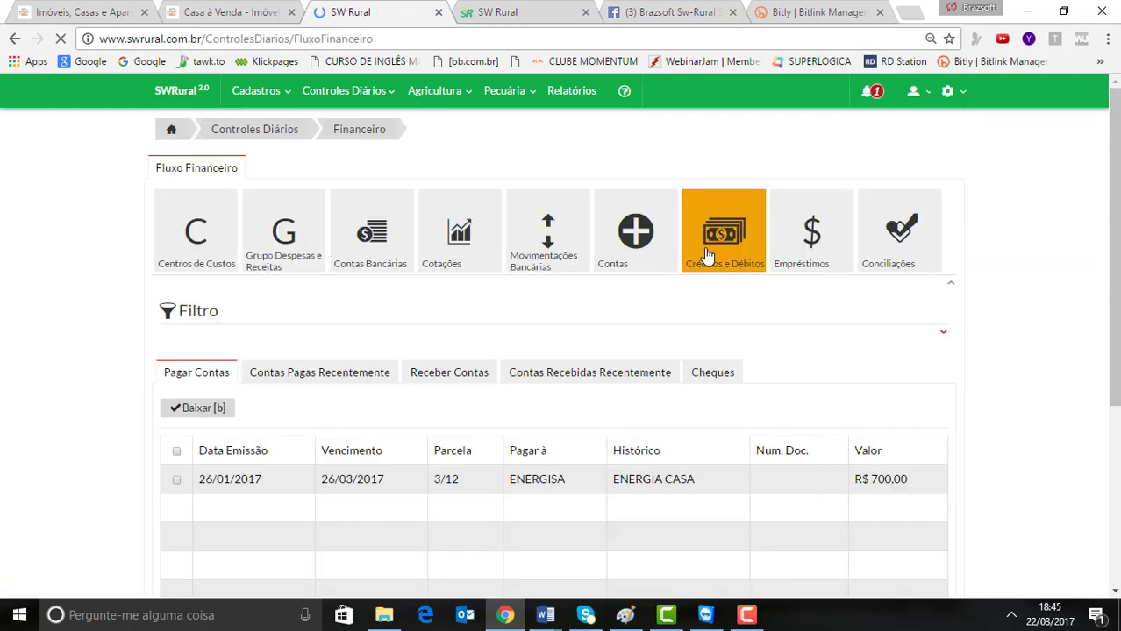
- Open Movimentações Bancárias and review the credit and debit entries listed under Movimentacao
left_click(548, 229)
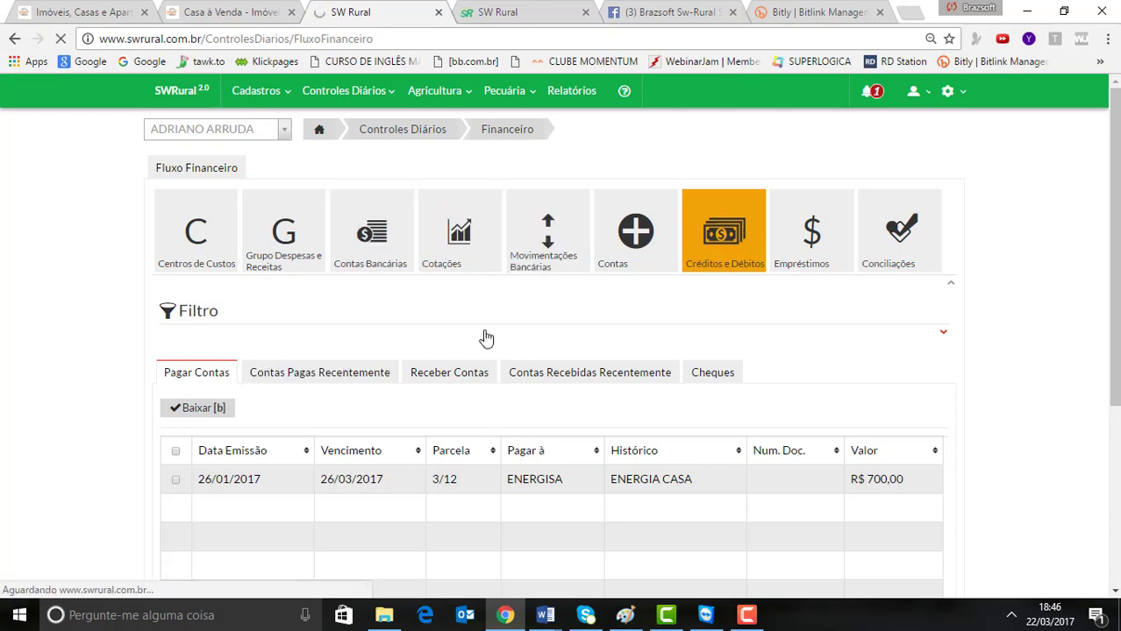
left_click(713, 254)
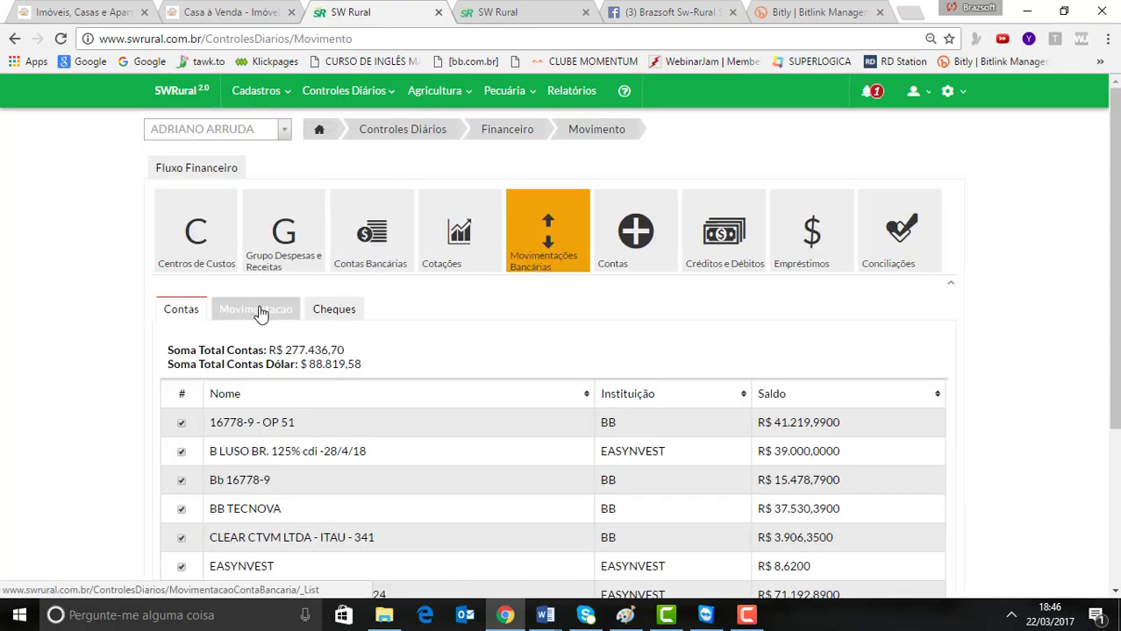
left_click(260, 311)
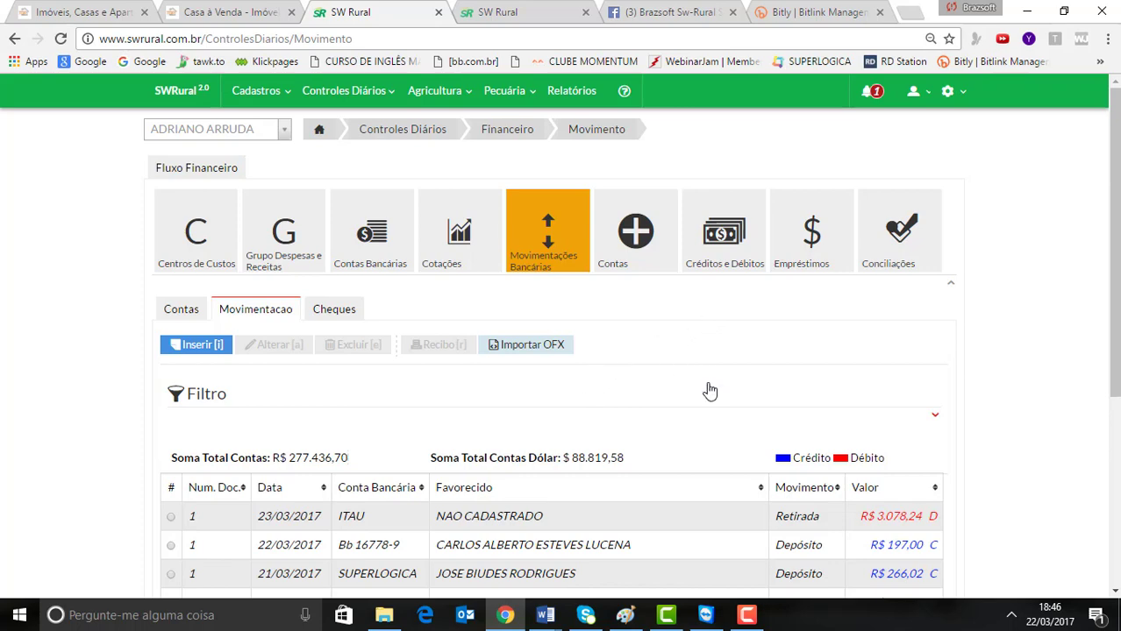
scroll(708, 394, "down", 4)
scroll(709, 392, "up", 1)
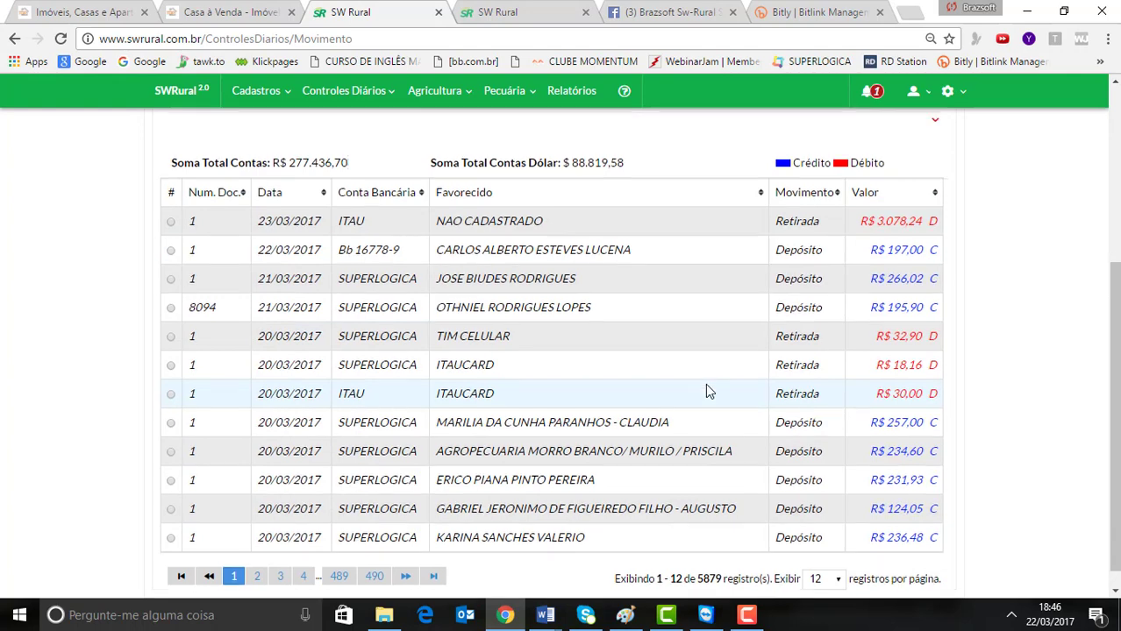
scroll(708, 392, "up", 3)
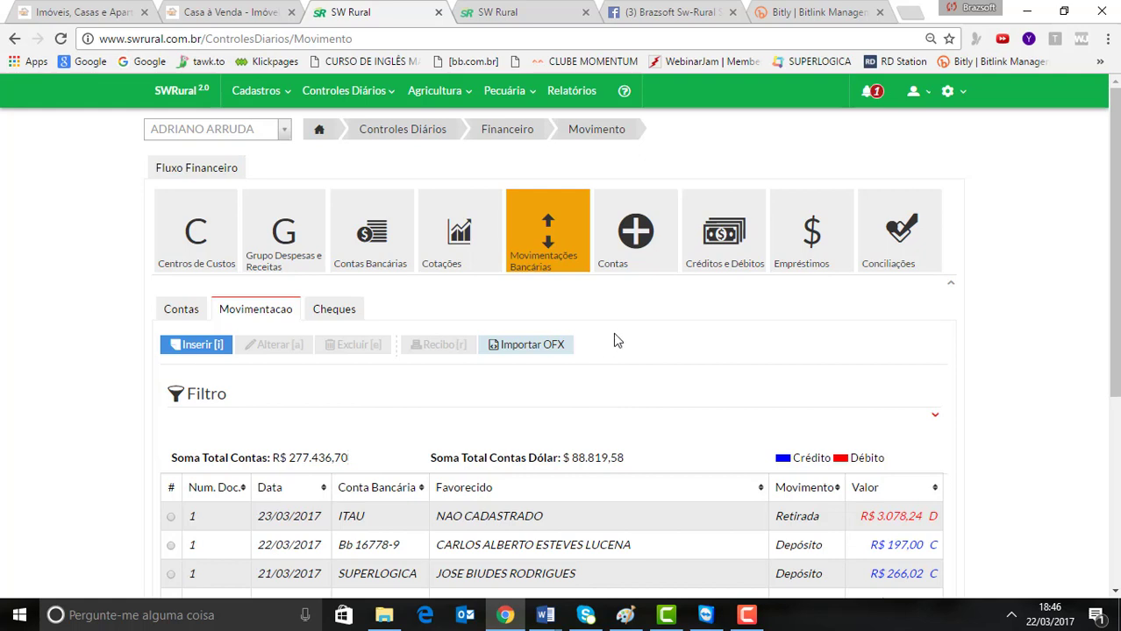
- Return to the home dashboard and open the Talhão Padrão list within Atividades Agrícola
left_click(184, 91)
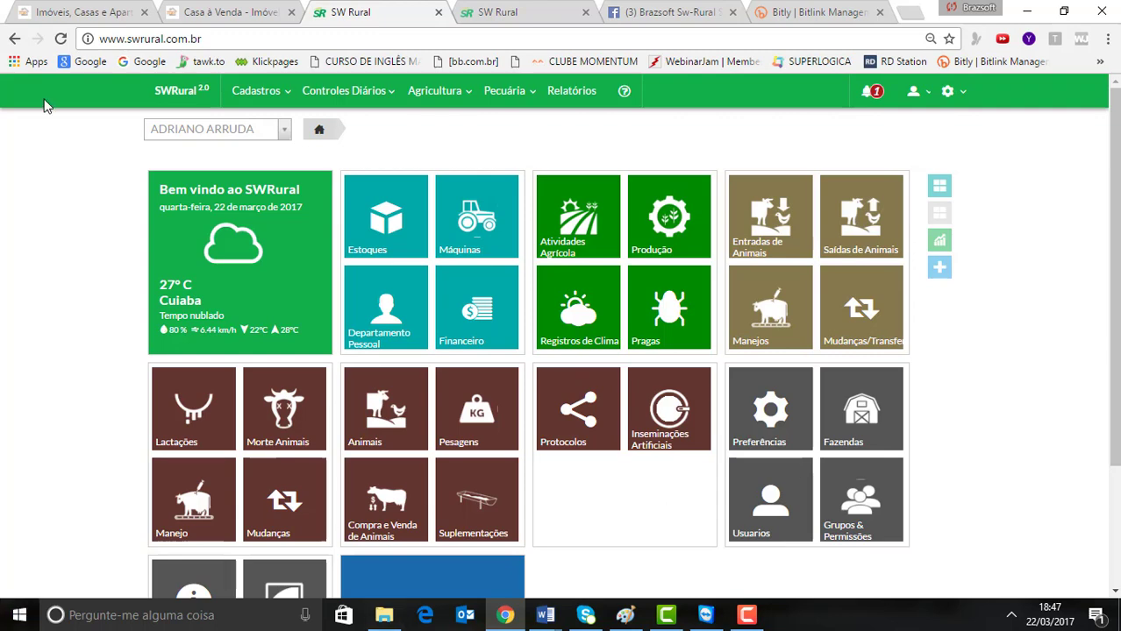
left_click(584, 230)
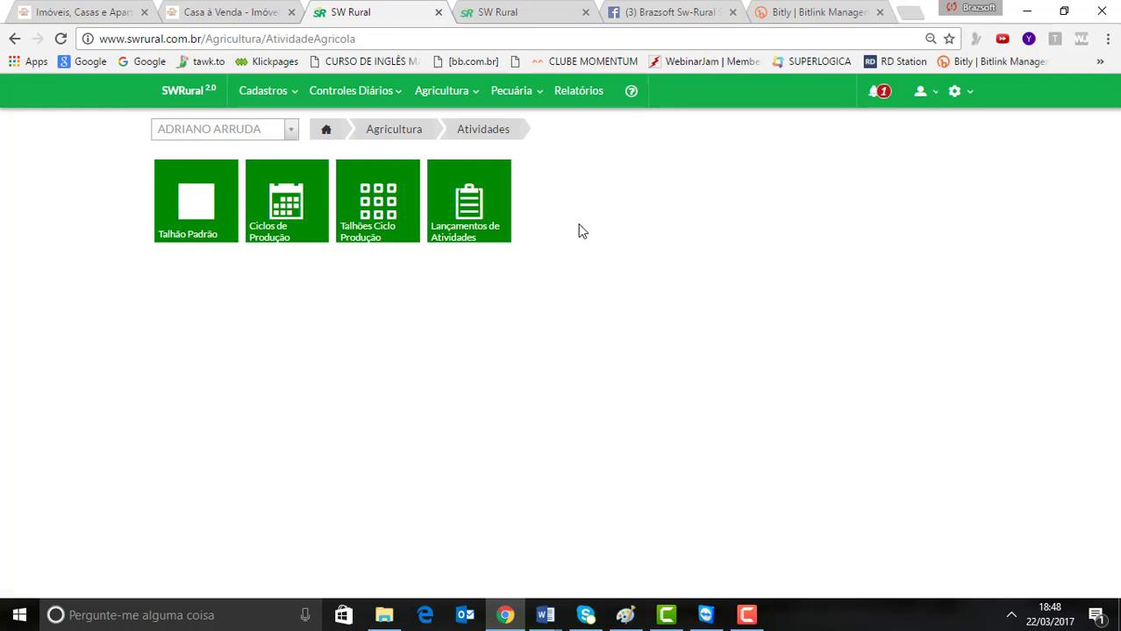
left_click(205, 212)
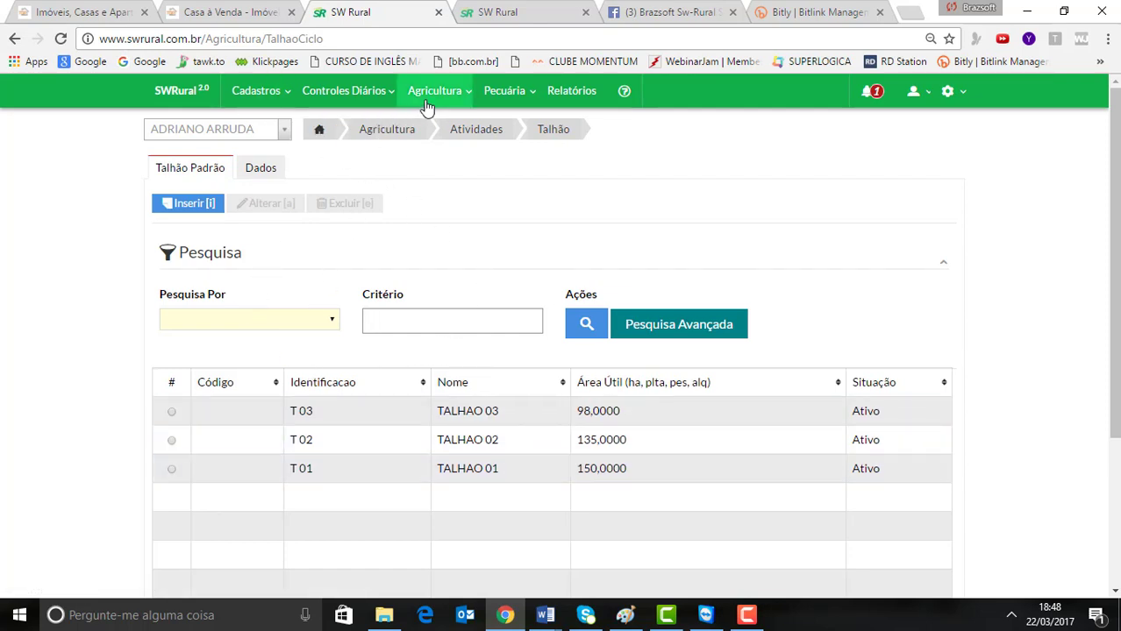
- View the Ciclos de Produção list and return to the agricultural Atividades page
left_click(485, 137)
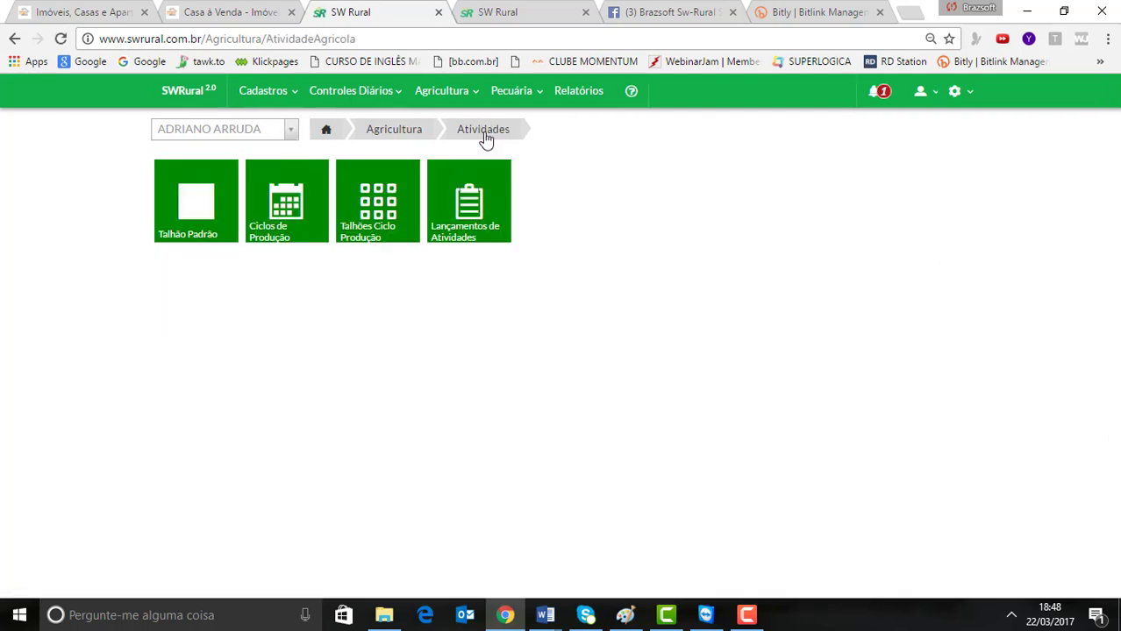
left_click(291, 206)
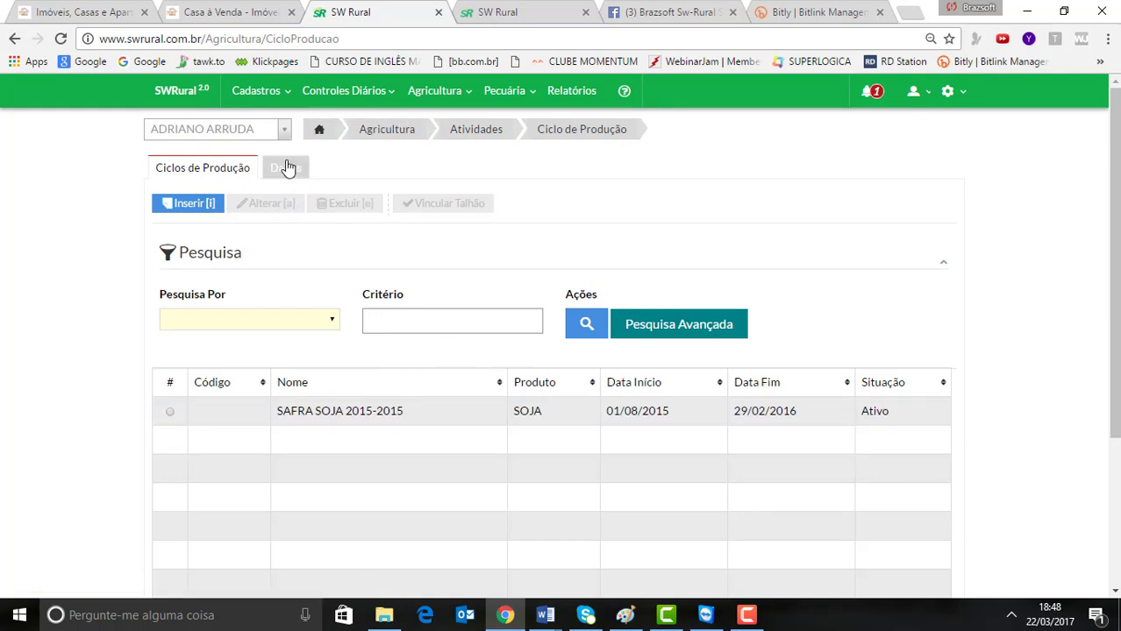
left_click(492, 131)
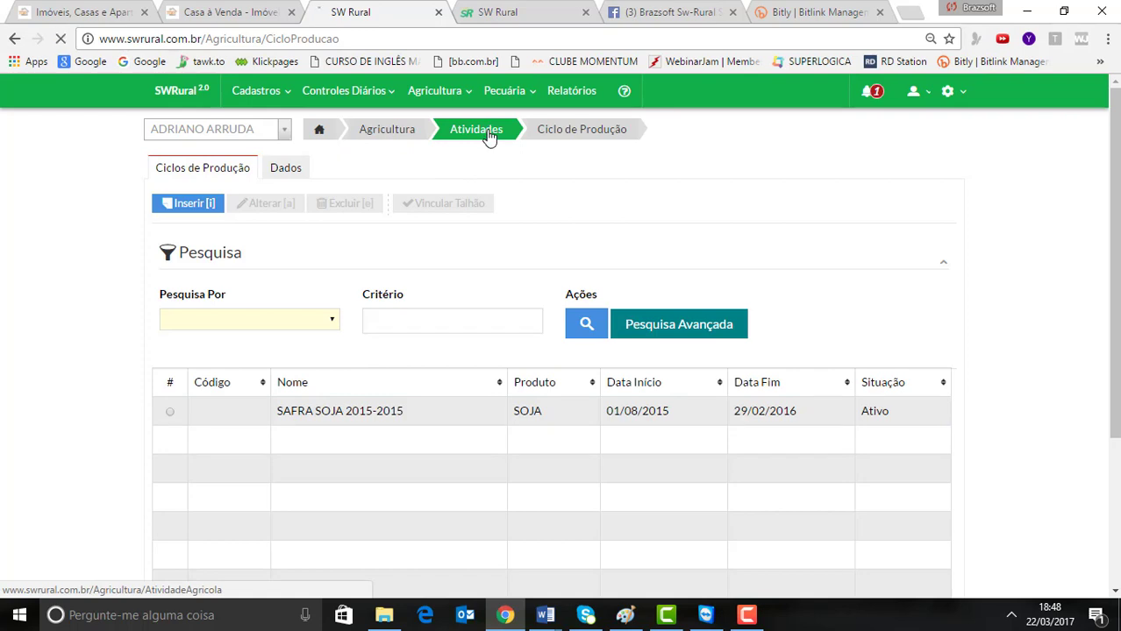
- Open Talhões Ciclo Produção and choose SAFRA SOJA 2015-2015 as the production cycle
left_click(370, 195)
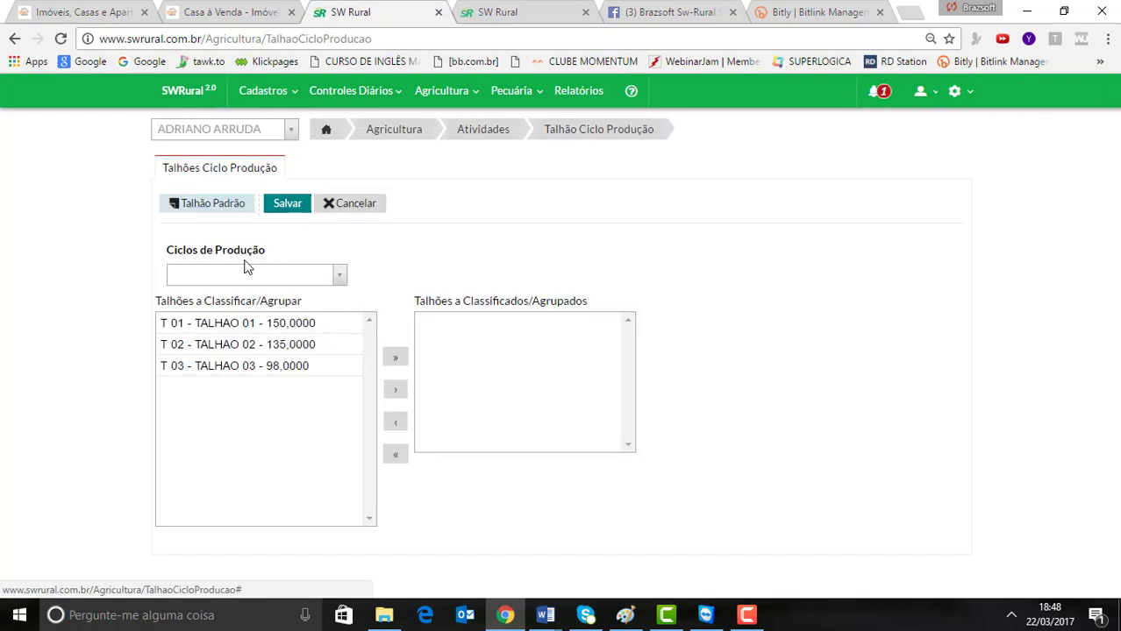
left_click(243, 271)
left_click(218, 317)
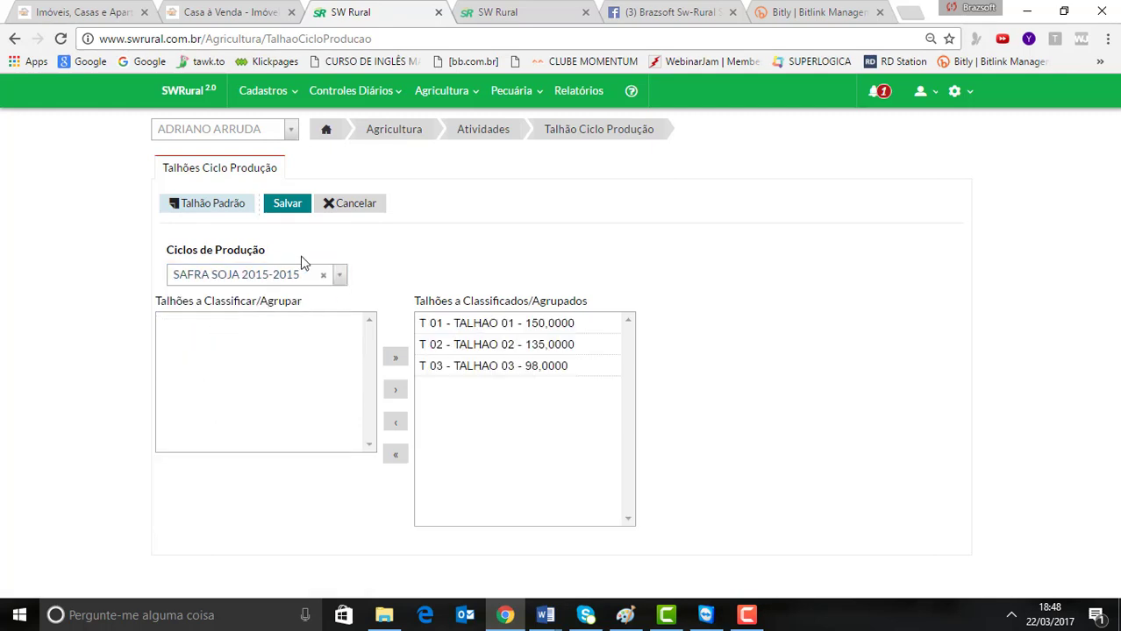
- Move all plots out of the cycle's classified list, back into it, and out again
left_click(396, 424)
left_click(406, 454)
left_click(399, 360)
left_click(401, 454)
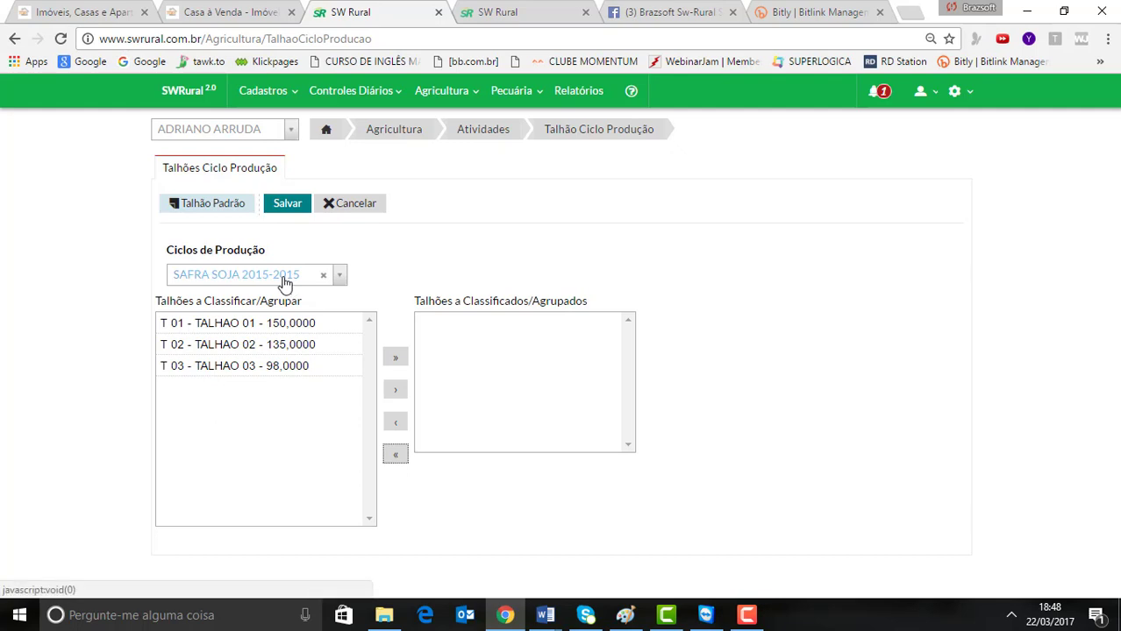
- Assign plots TALHAO 02 and TALHAO 03 to the SAFRA SOJA 2015-2015 cycle's classified list
left_click(297, 346)
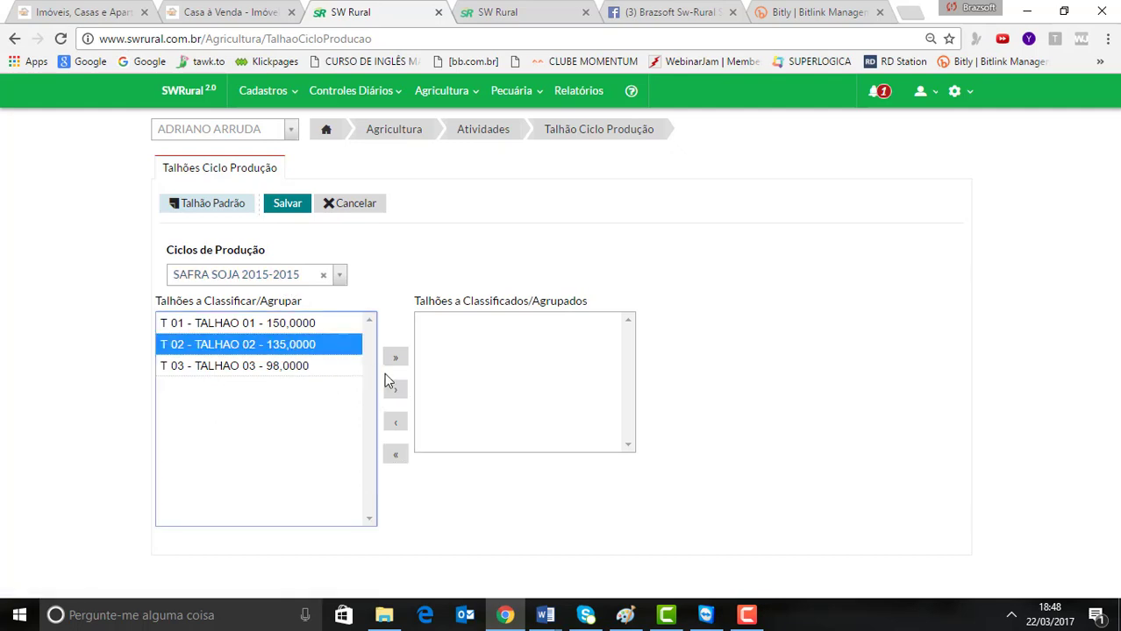
left_click(395, 389)
left_click(300, 344)
left_click(394, 390)
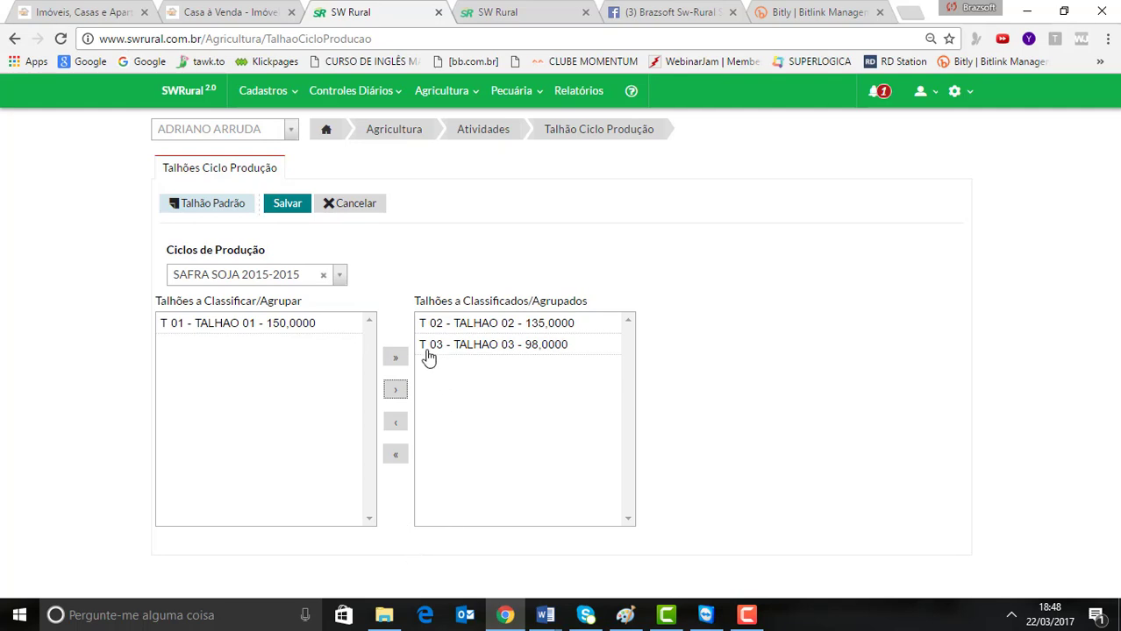
- Open Lançamentos de Atividades from the agricultural Atividades page and select the PLANTIO entry for TALHAO 01
left_click(491, 137)
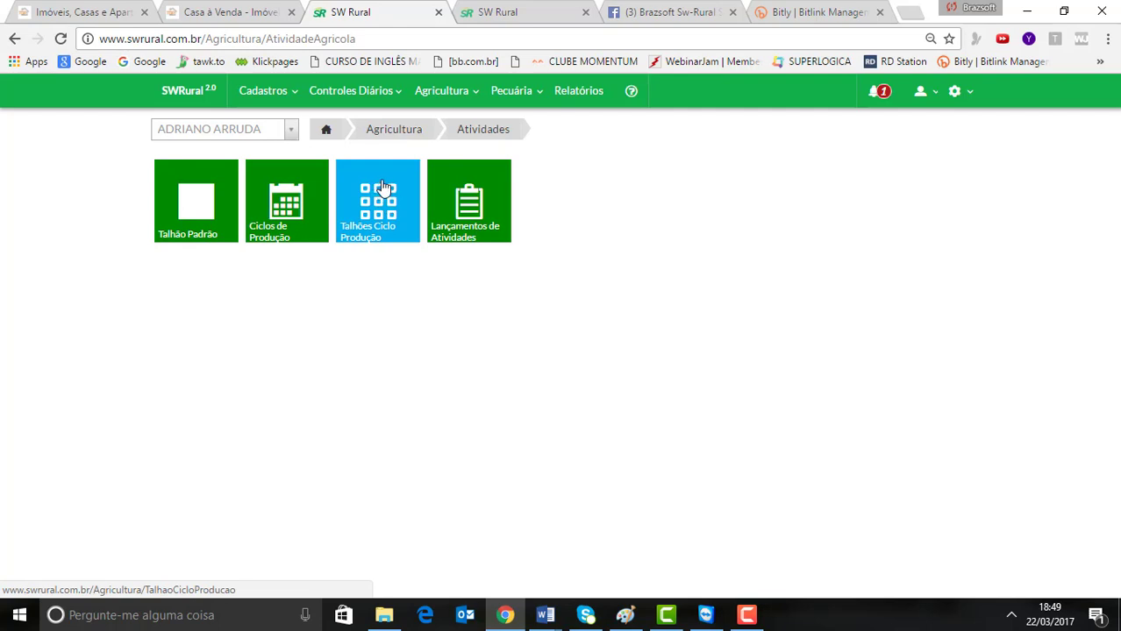
left_click(451, 213)
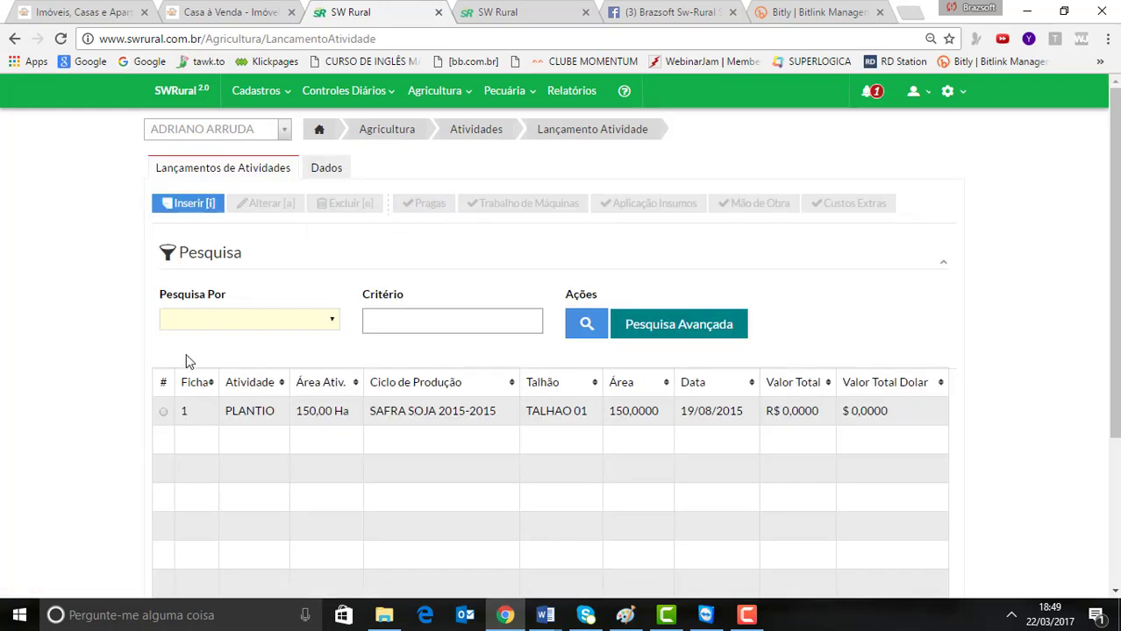
left_click(164, 414)
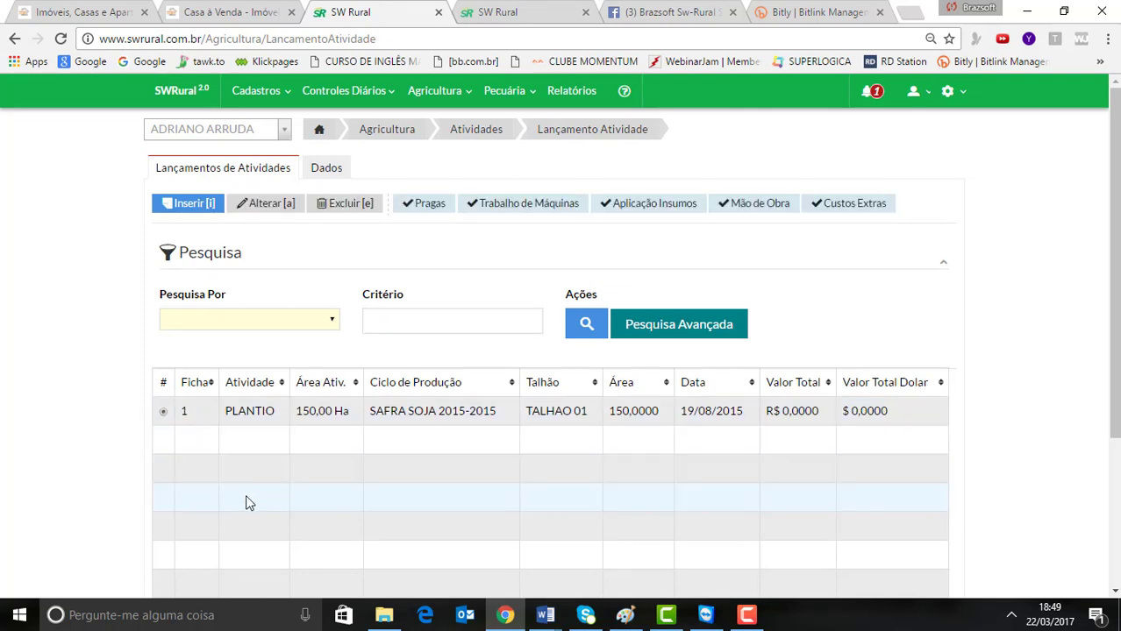
- Examine the PLANTIO entry's activity, activity area, production cycle, plot and total value
left_click_drag(278, 412, 233, 409)
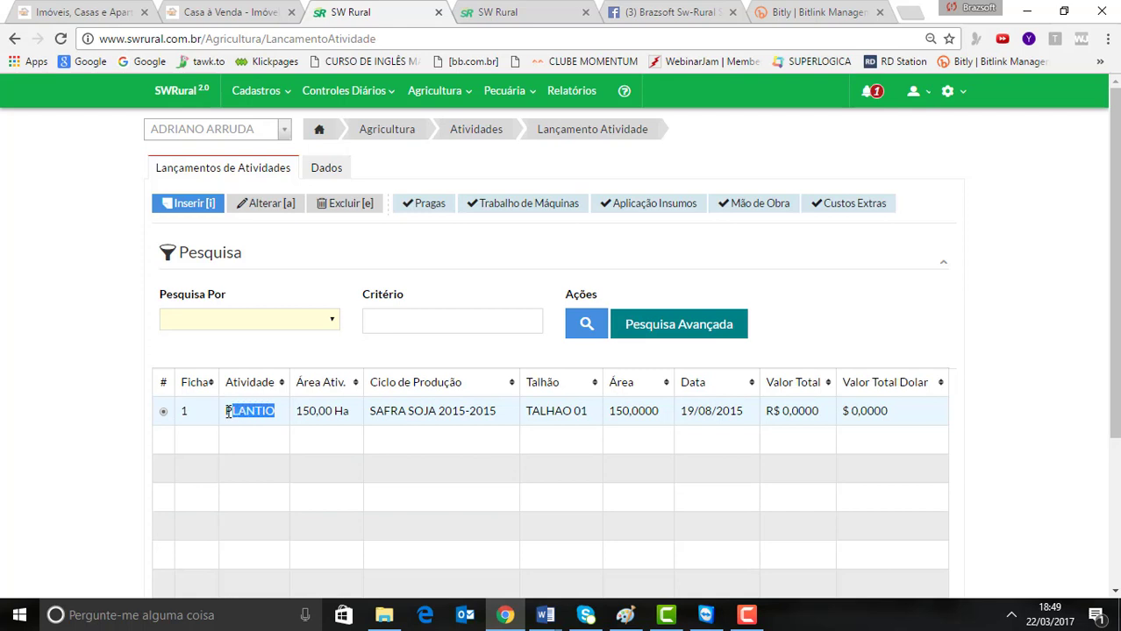
left_click(346, 407)
left_click_drag(346, 408, 293, 409)
left_click_drag(370, 410, 487, 411)
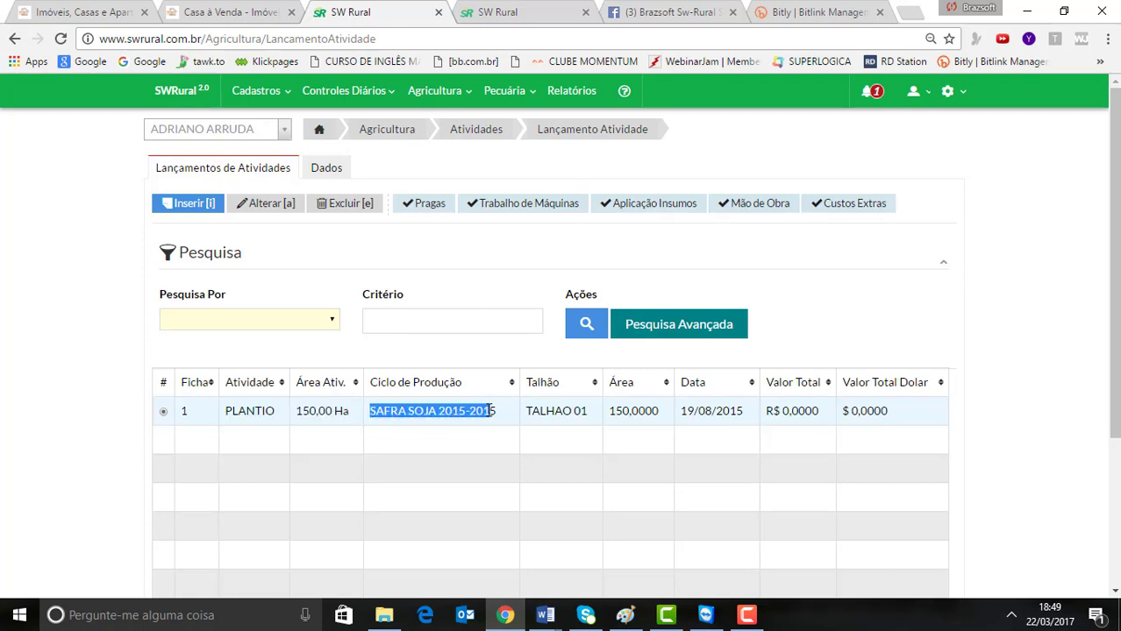
double_click(568, 411)
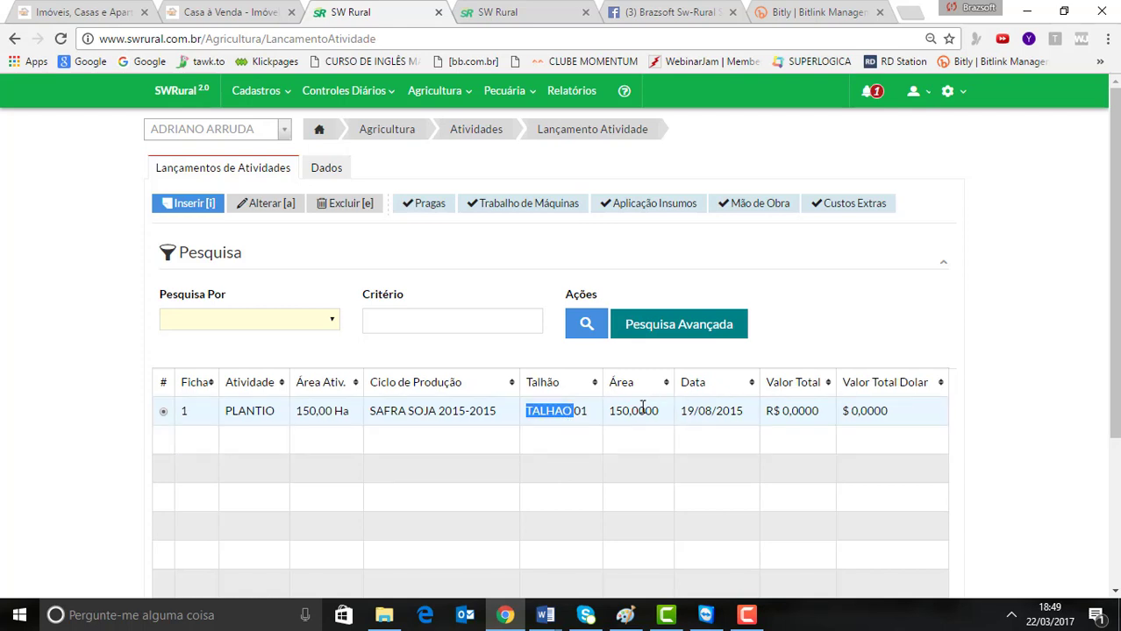
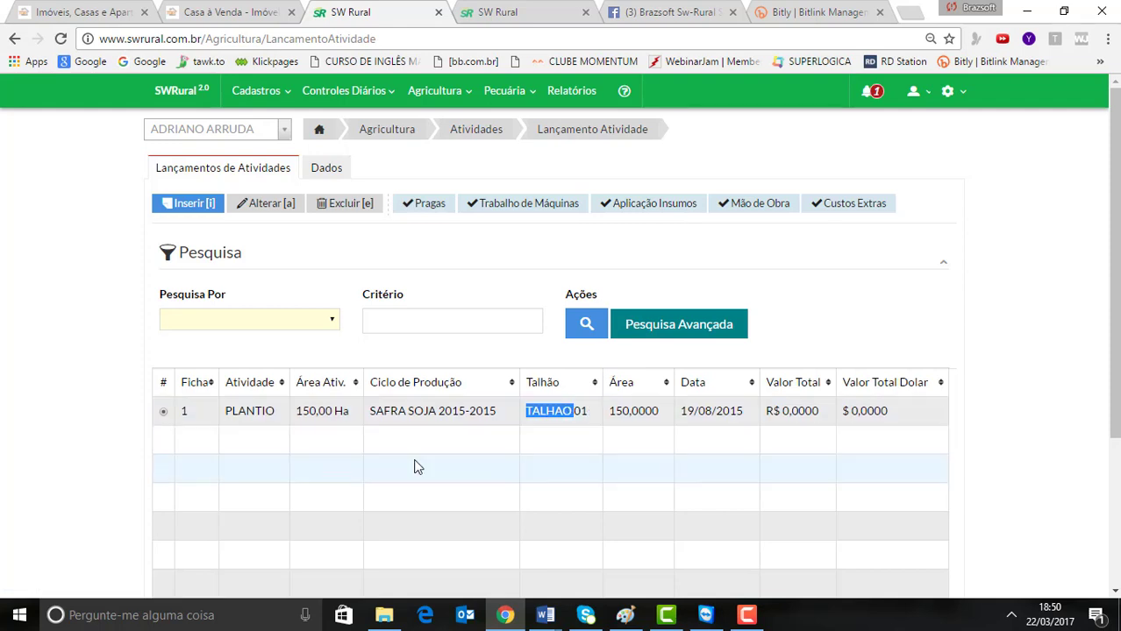
left_click_drag(244, 406, 275, 411)
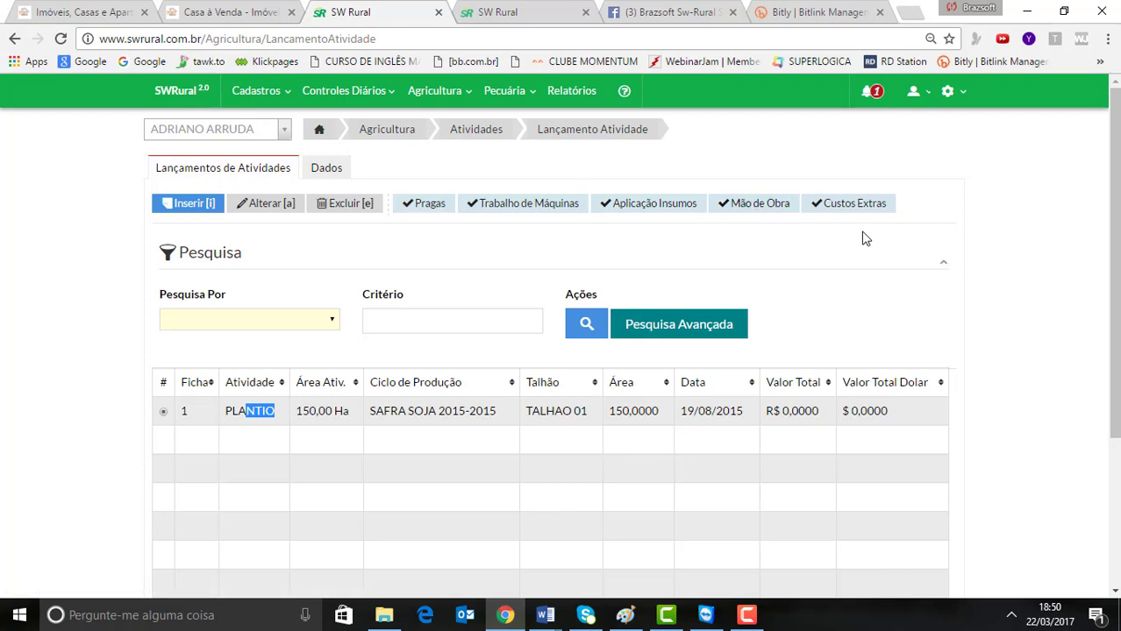
left_click(826, 411)
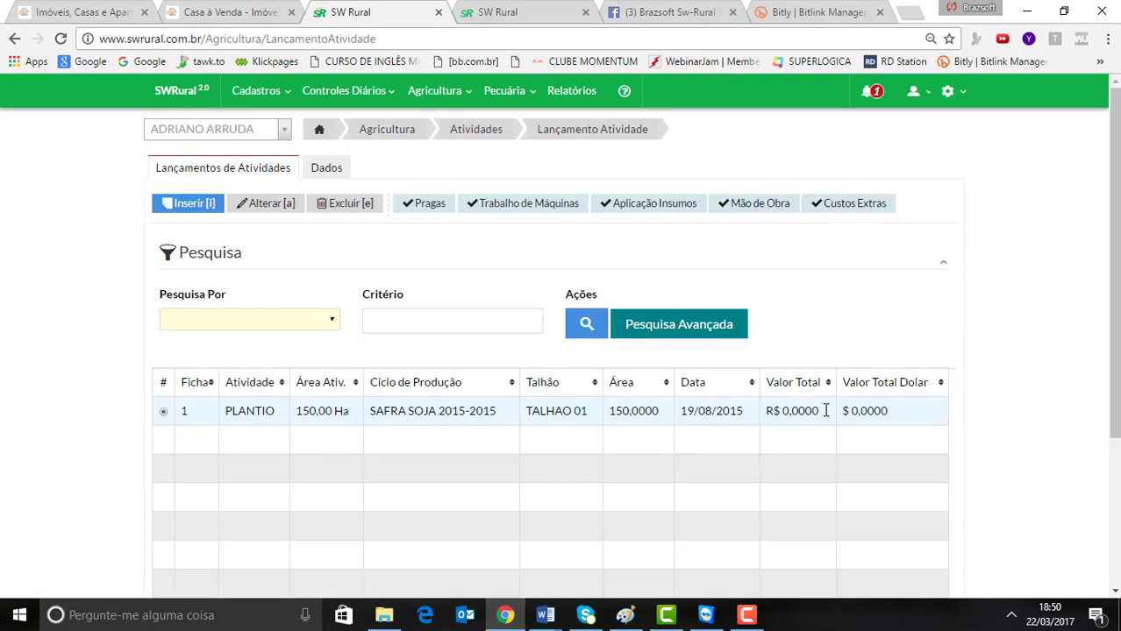
left_click_drag(826, 410, 764, 410)
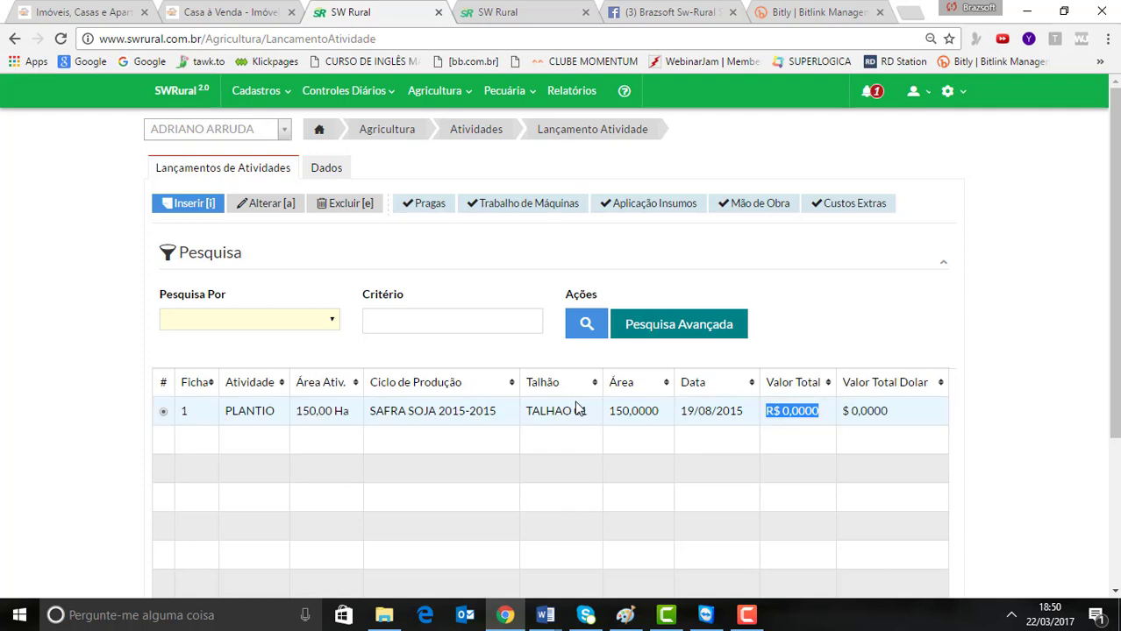
left_click_drag(576, 410, 525, 411)
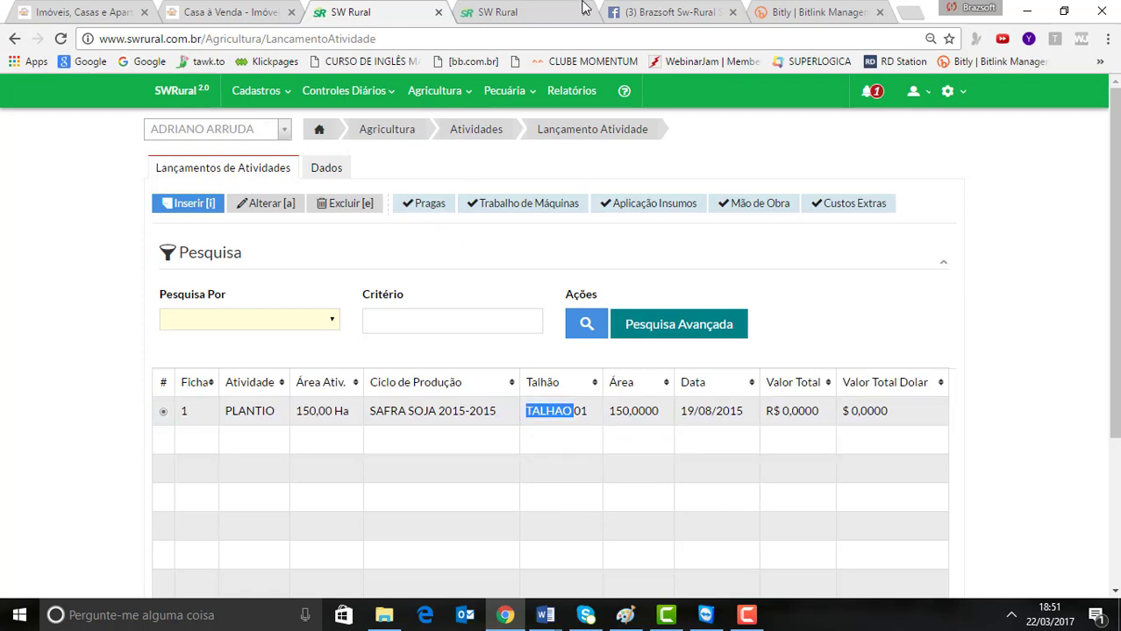
left_click(584, 131)
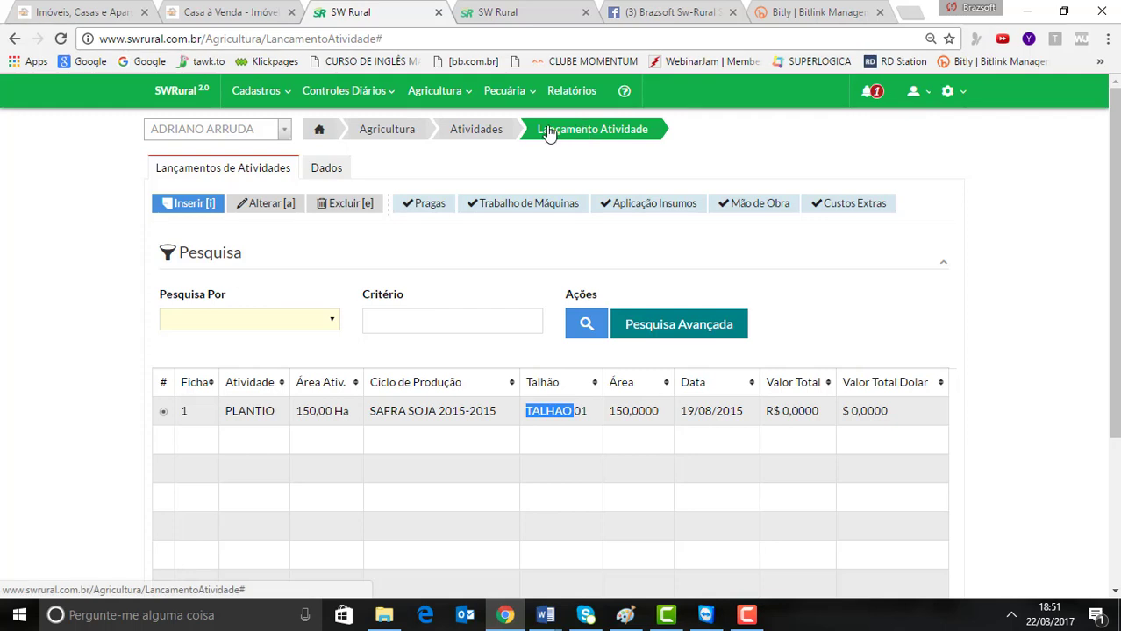
- Go to Entradas de Produção from the home dashboard and open the ticket 1 soy entry for editing
left_click(176, 93)
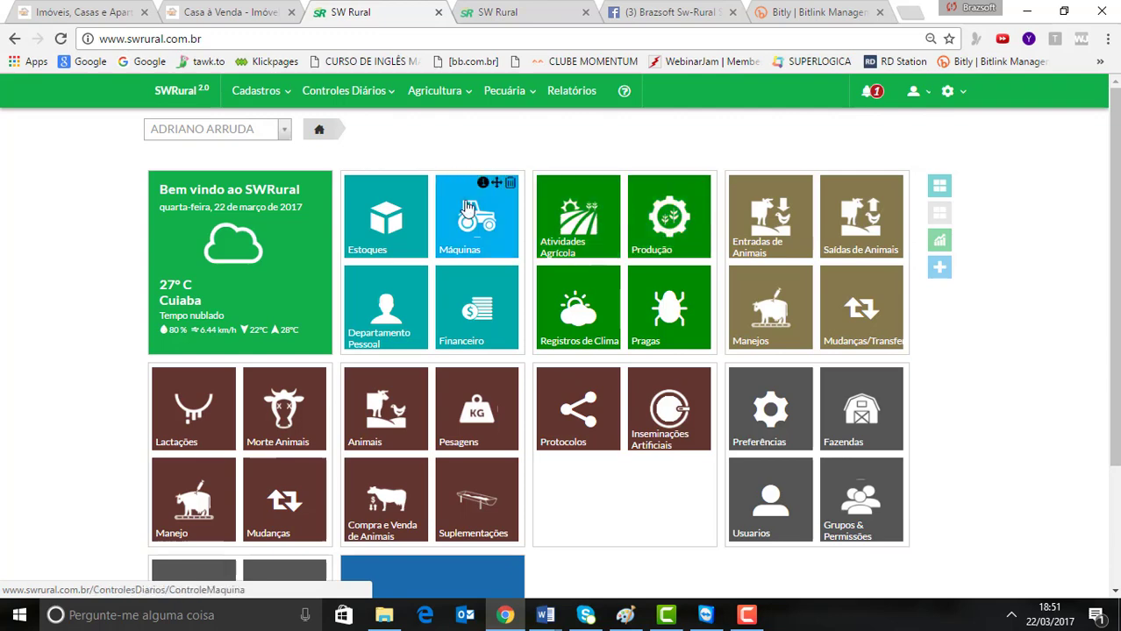
left_click(651, 228)
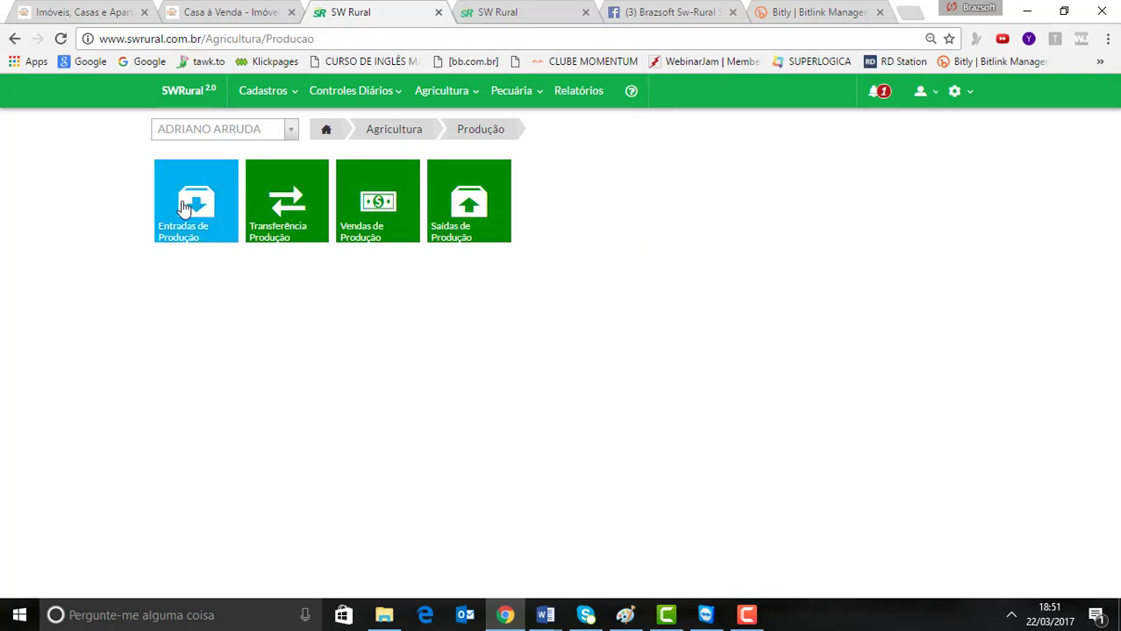
left_click(204, 224)
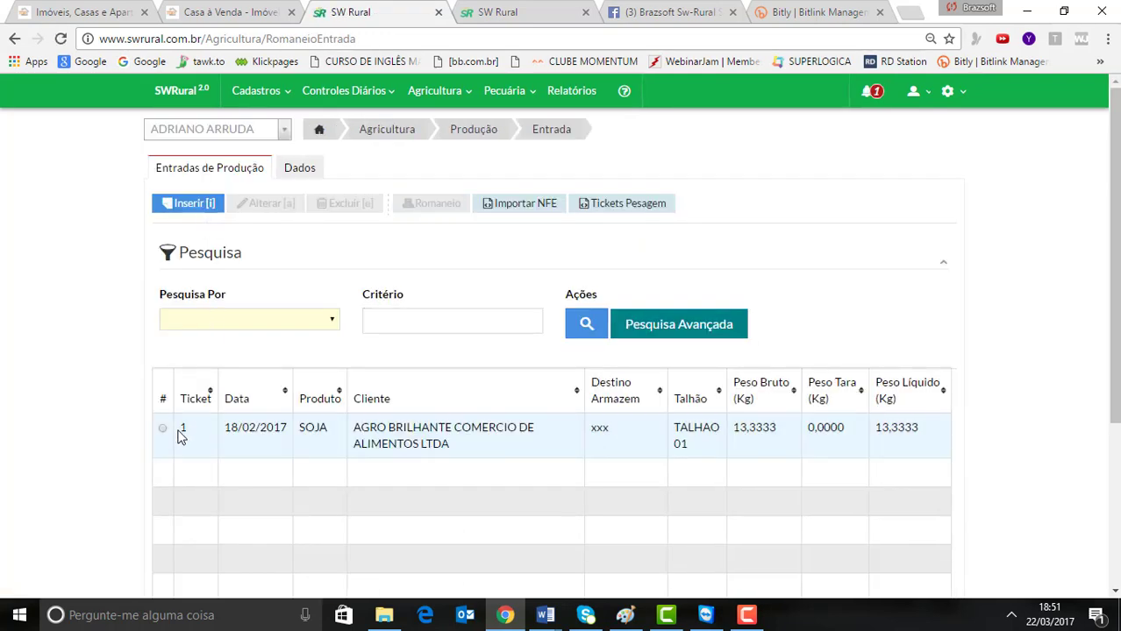
left_click(163, 428)
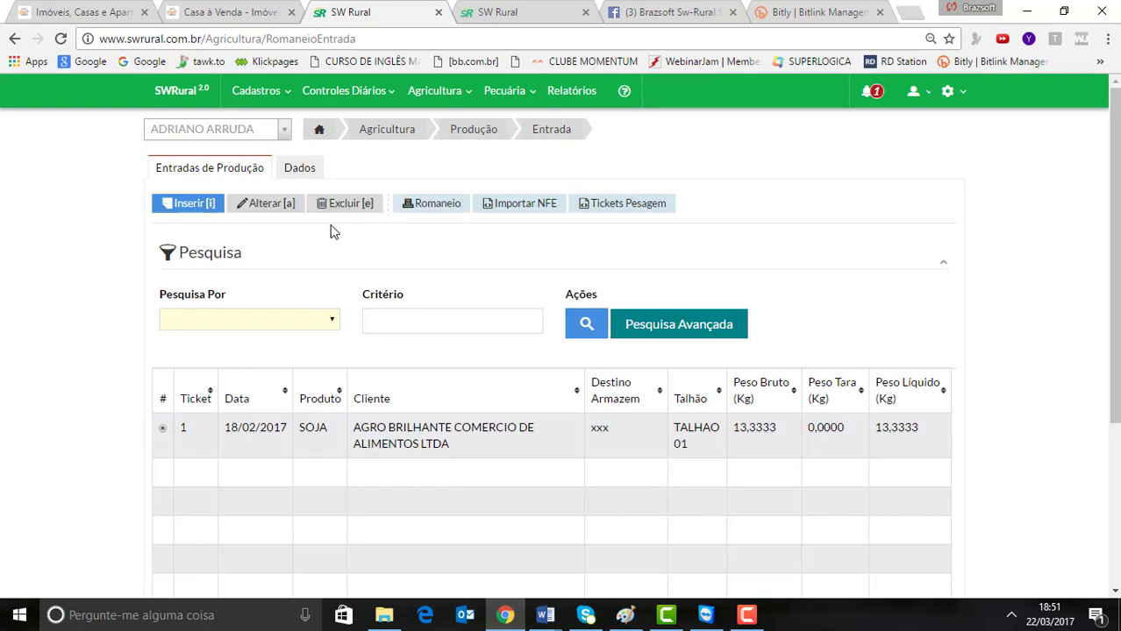
left_click(279, 205)
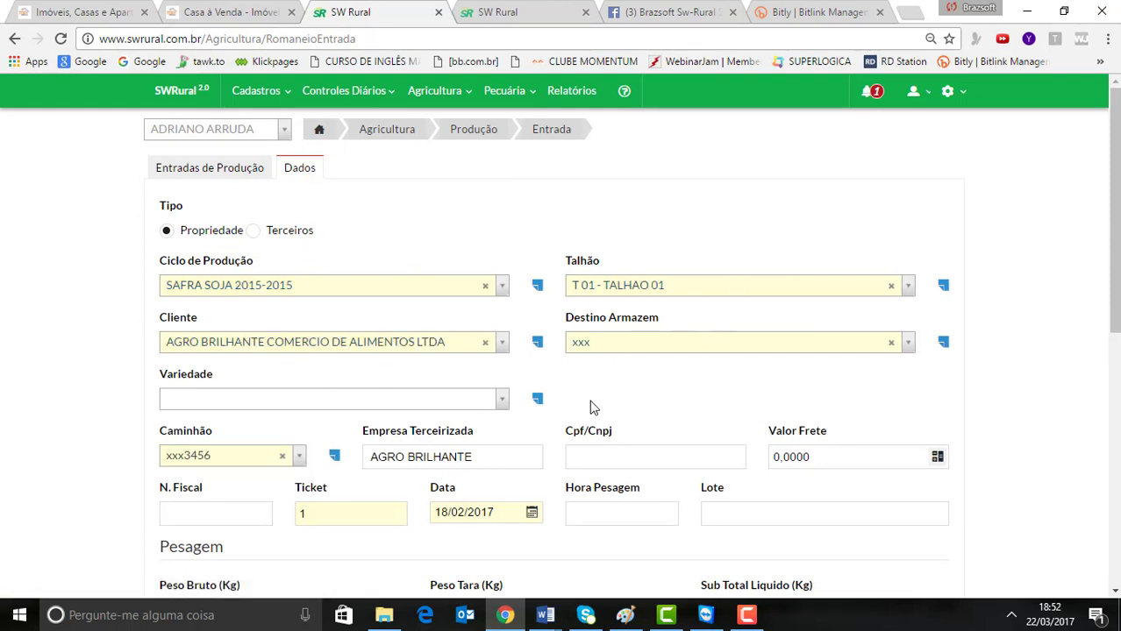
- Examine the production entry's general data, Pesagem weights and Desconto Grãos fields without changing any values
scroll(589, 405, "down", 2)
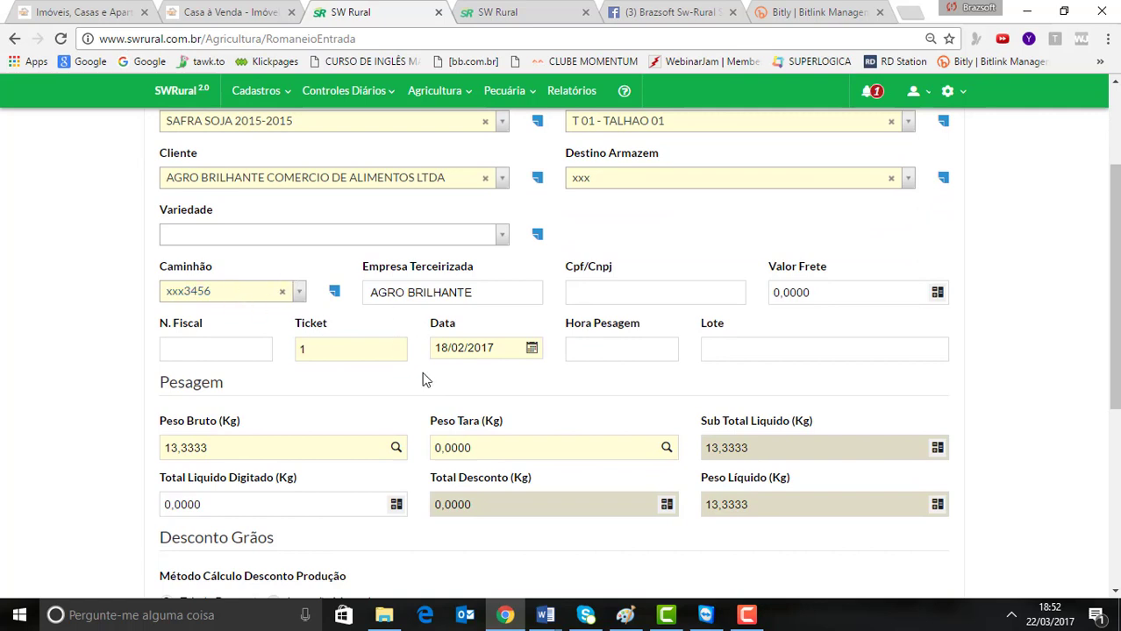
scroll(351, 375, "down", 1)
left_click_drag(270, 370, 94, 382)
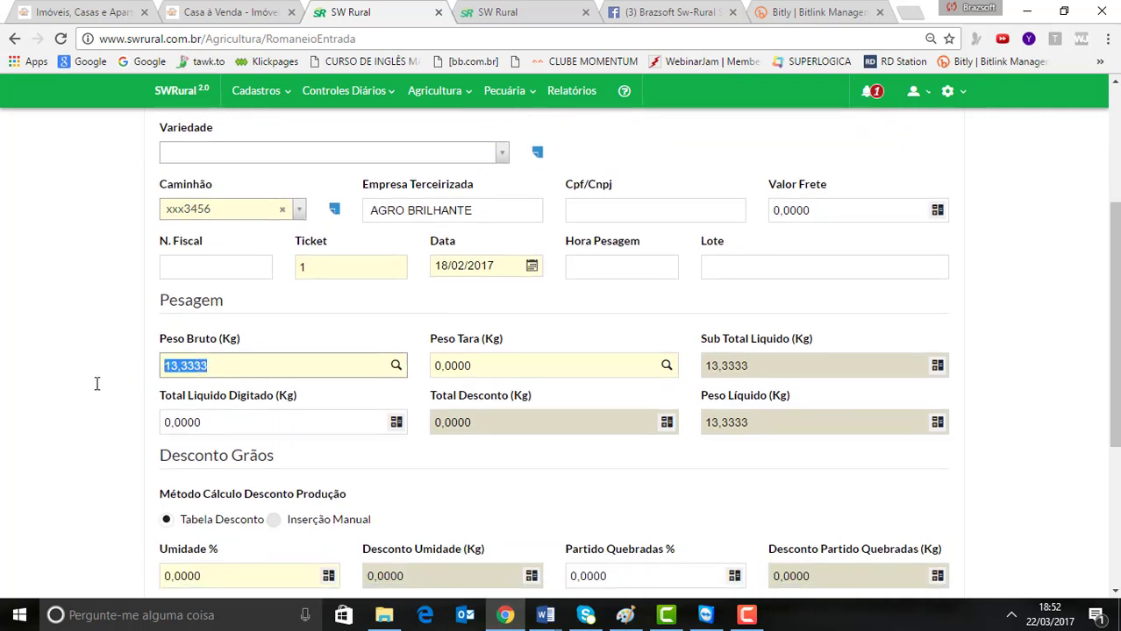
left_click(560, 371)
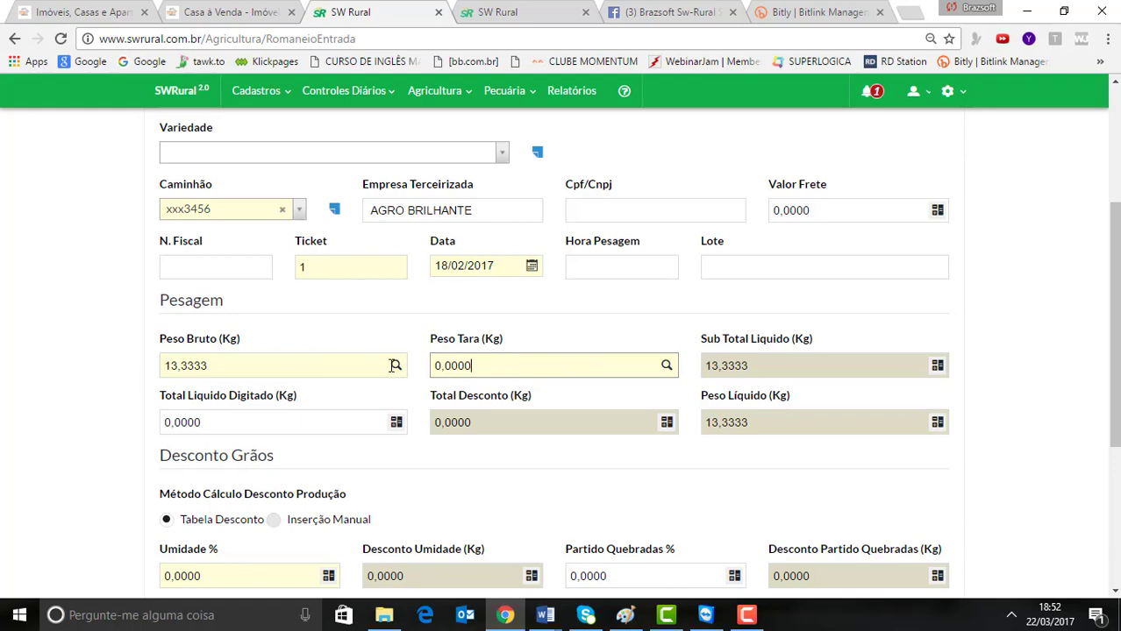
scroll(605, 386, "down", 3)
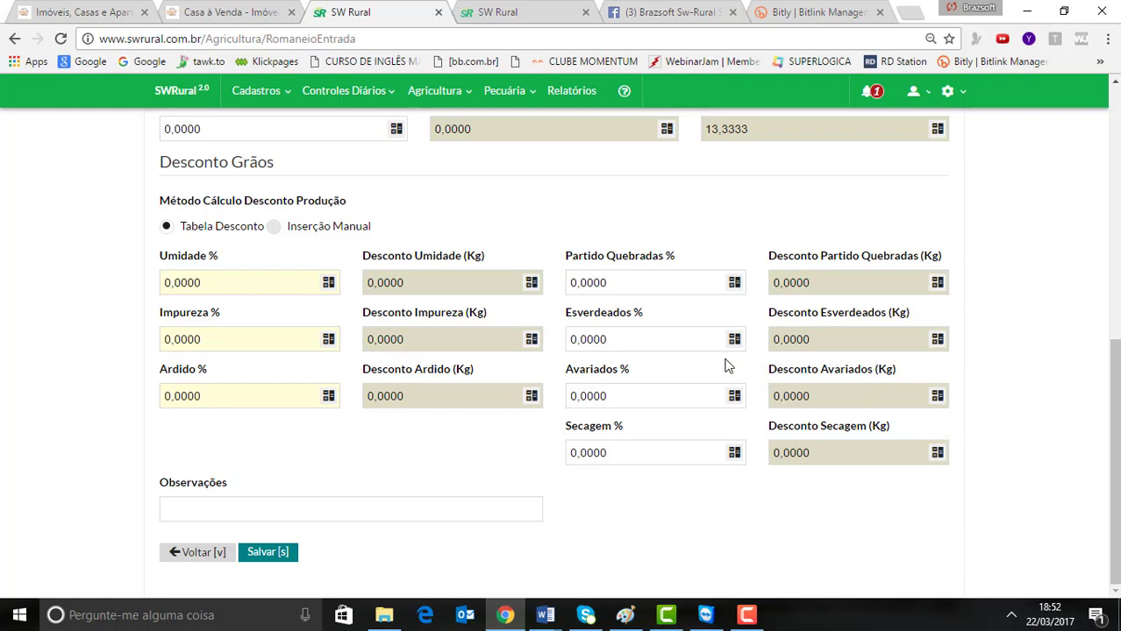
scroll(798, 353, "up", 5)
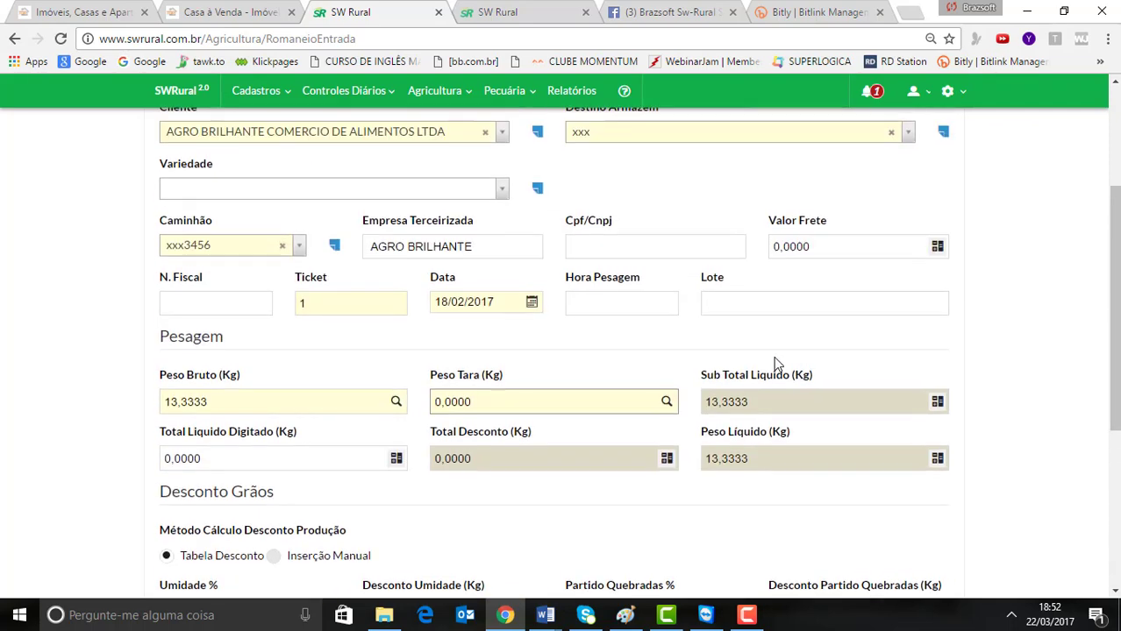
scroll(305, 282, "up", 1)
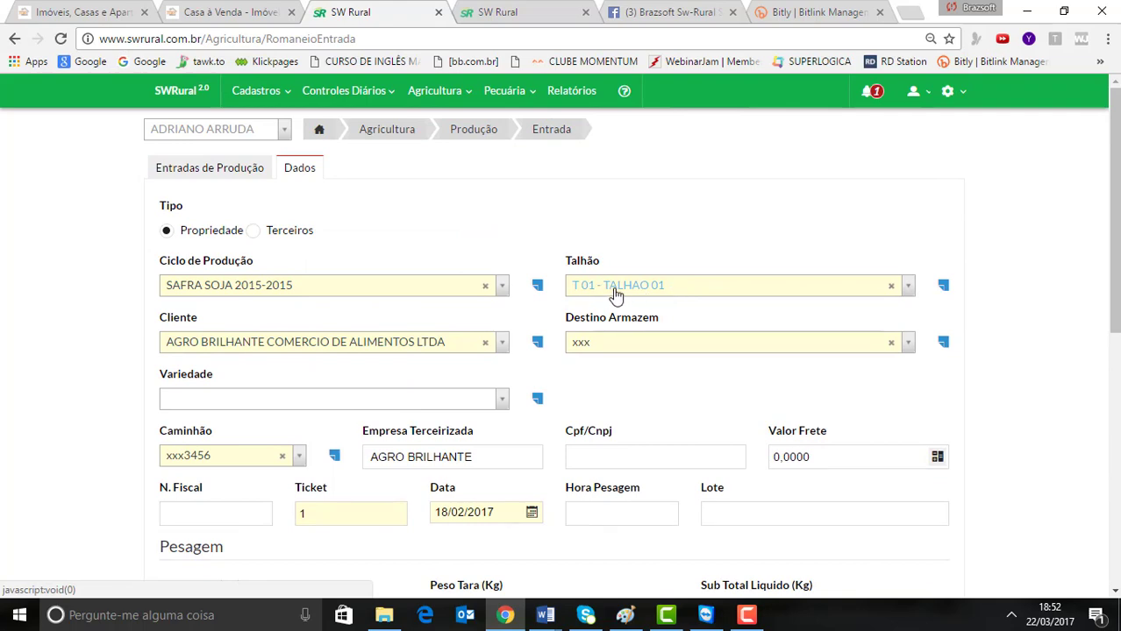
scroll(535, 404, "down", 3)
left_click(544, 373)
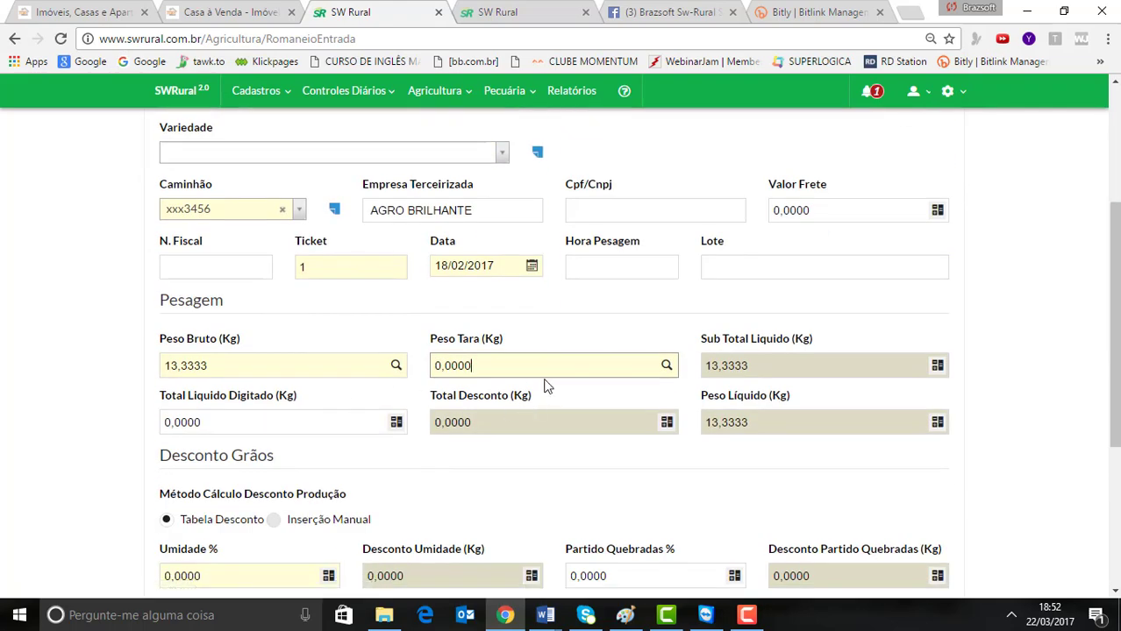
scroll(544, 377, "down", 2)
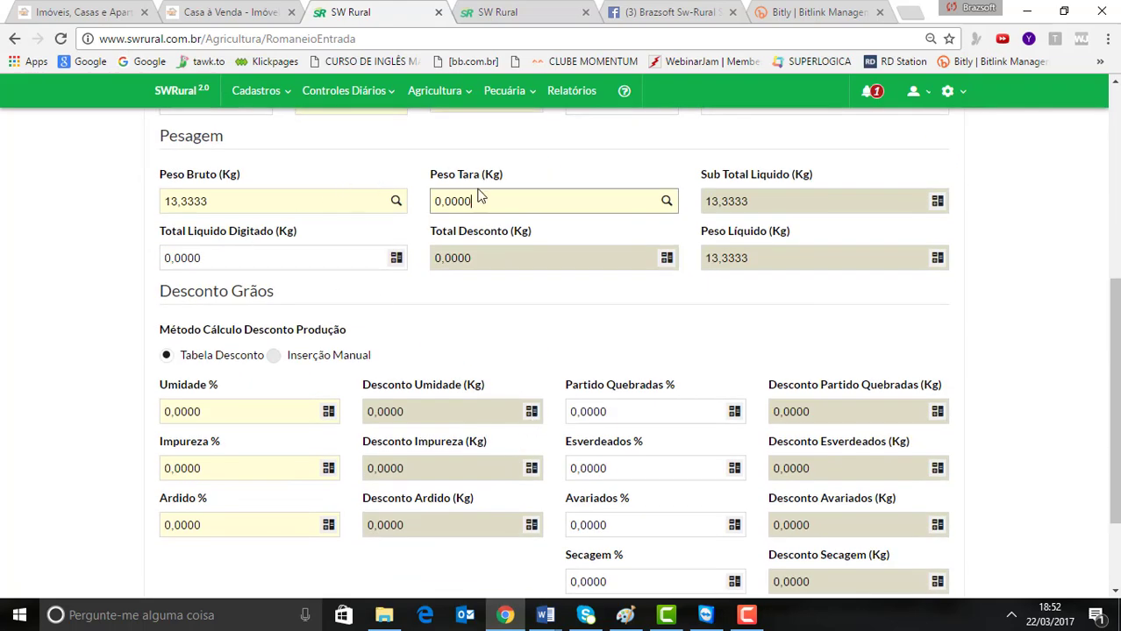
left_click_drag(775, 211, 655, 210)
scroll(798, 355, "up", 5)
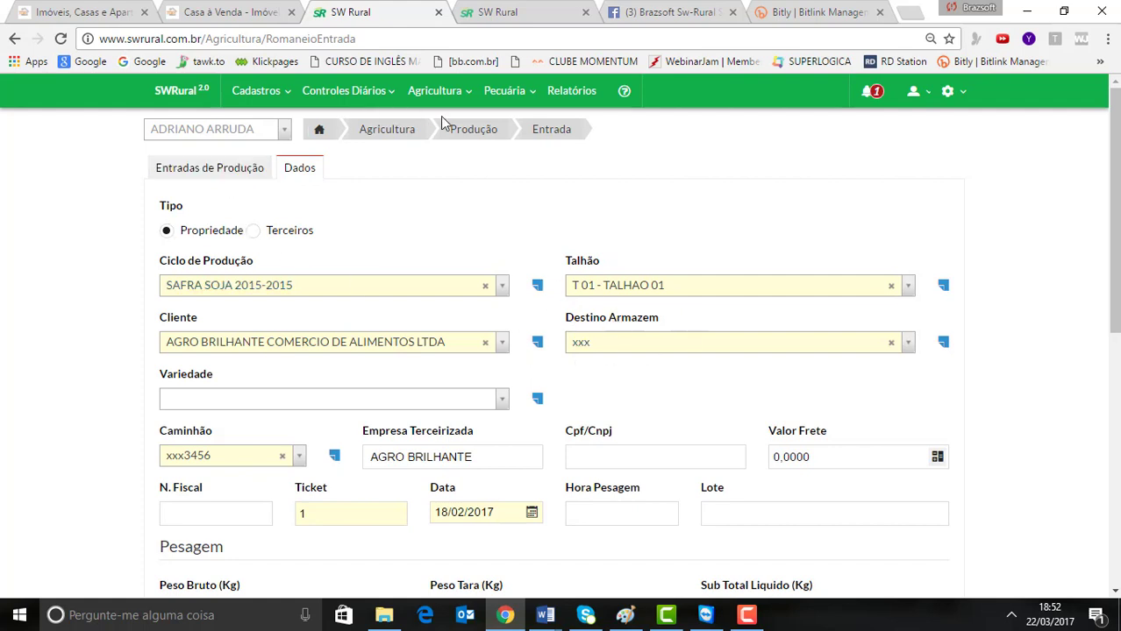
left_click(543, 140)
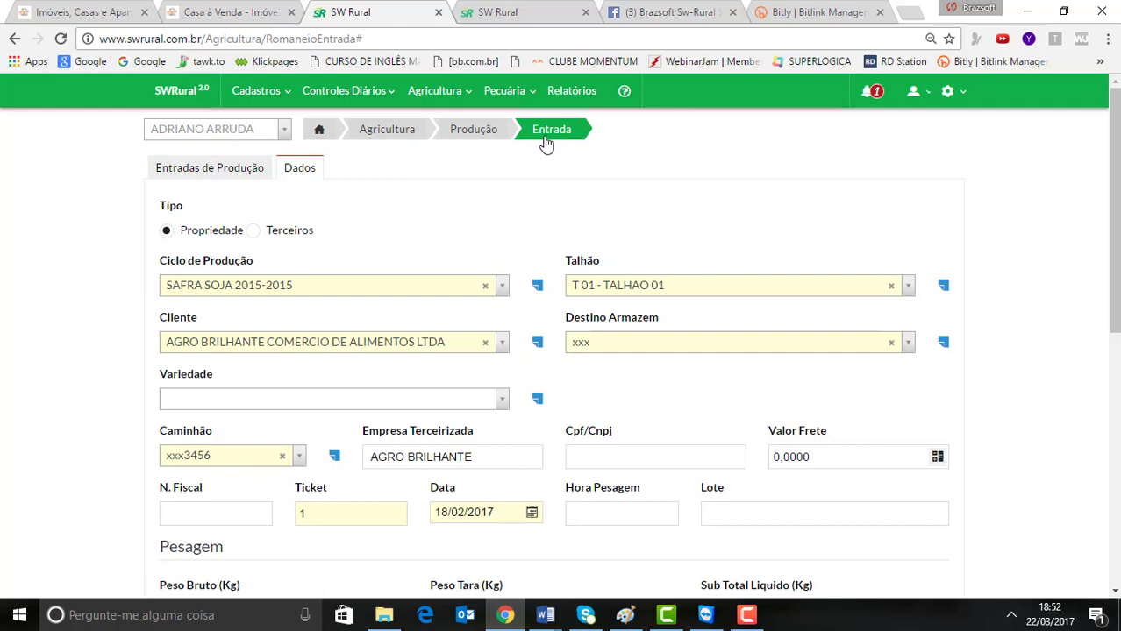
- Start a new record in Saídas de Produção and view the available contract choices without picking one
left_click(469, 133)
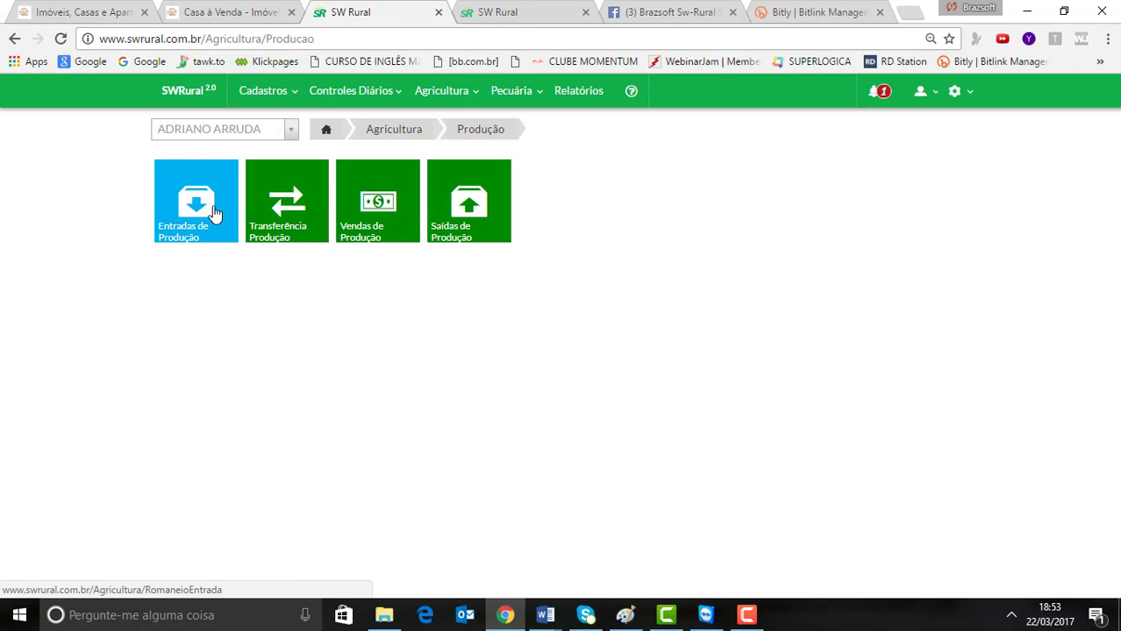
left_click(460, 191)
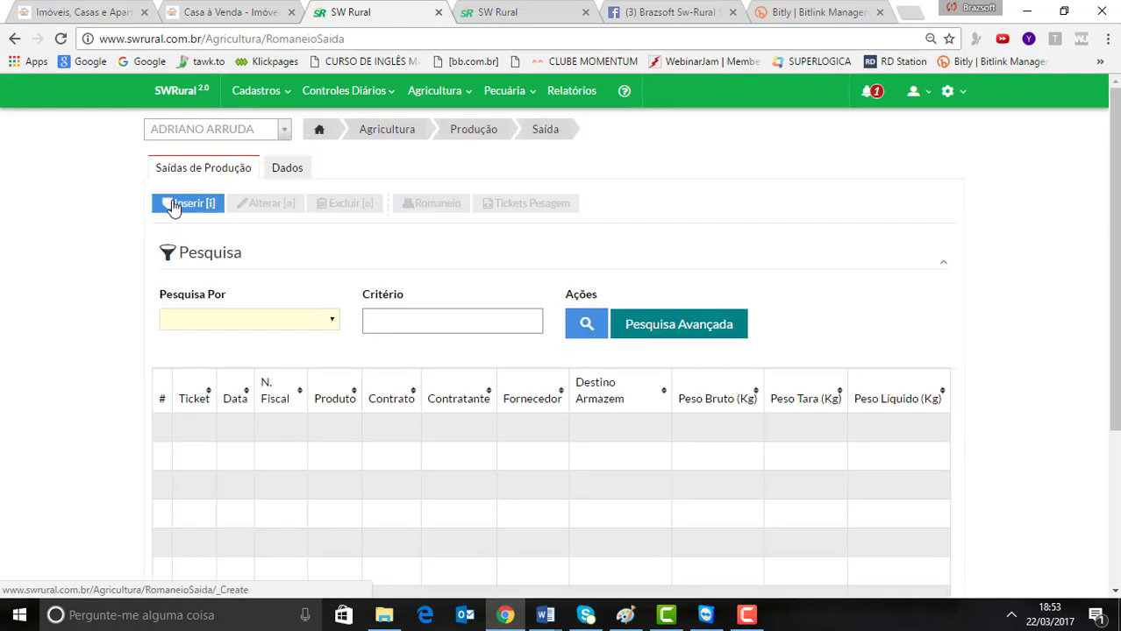
left_click(173, 207)
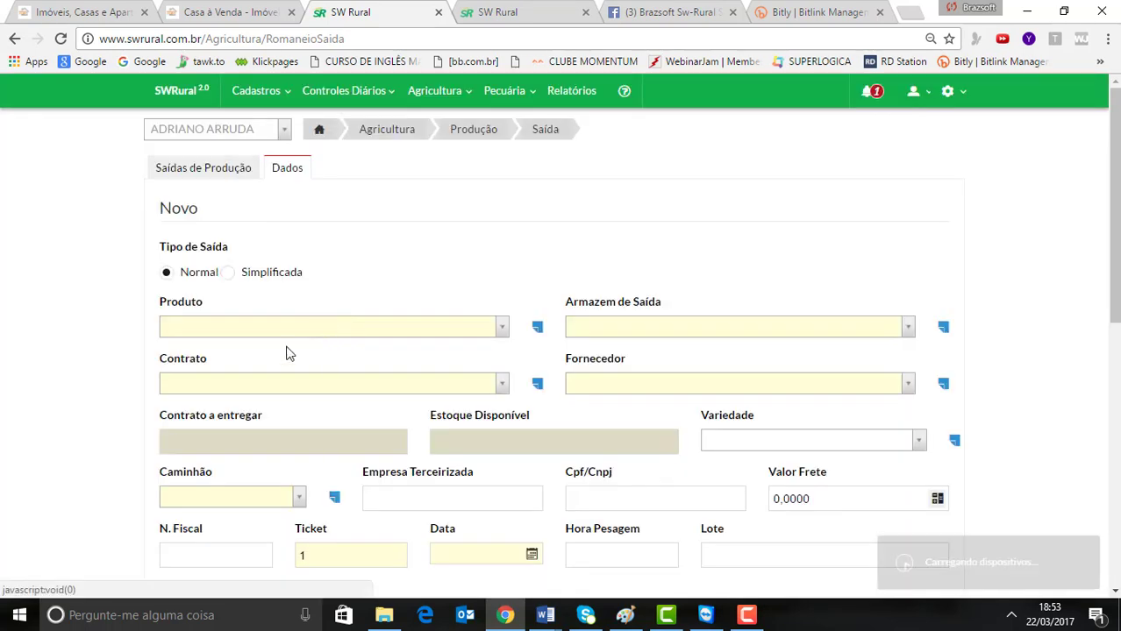
left_click(250, 384)
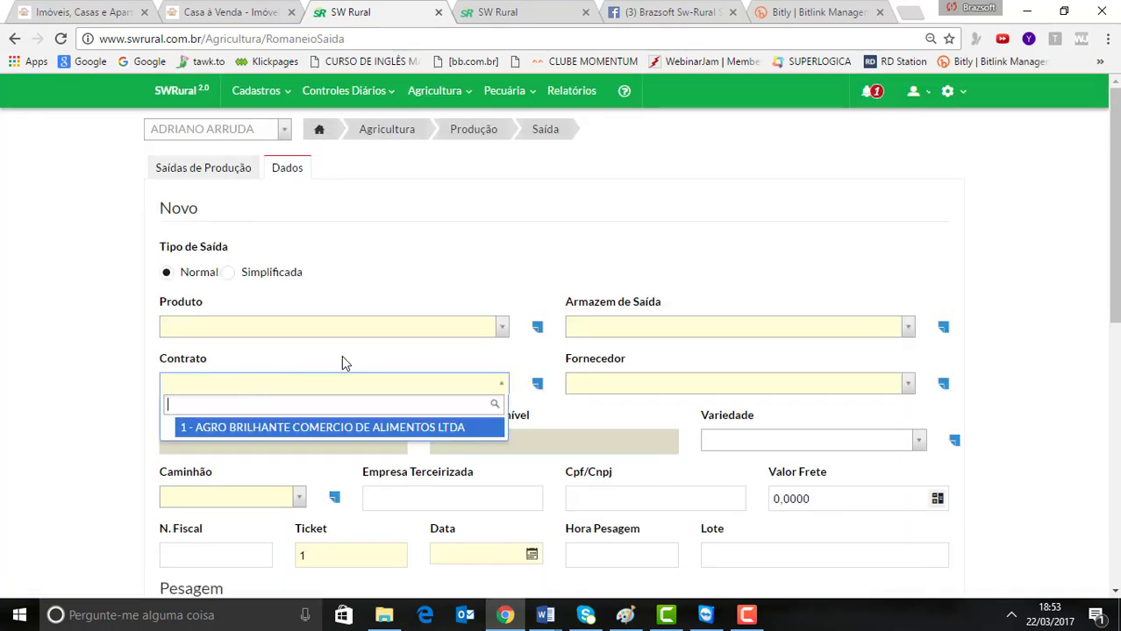
left_click(463, 137)
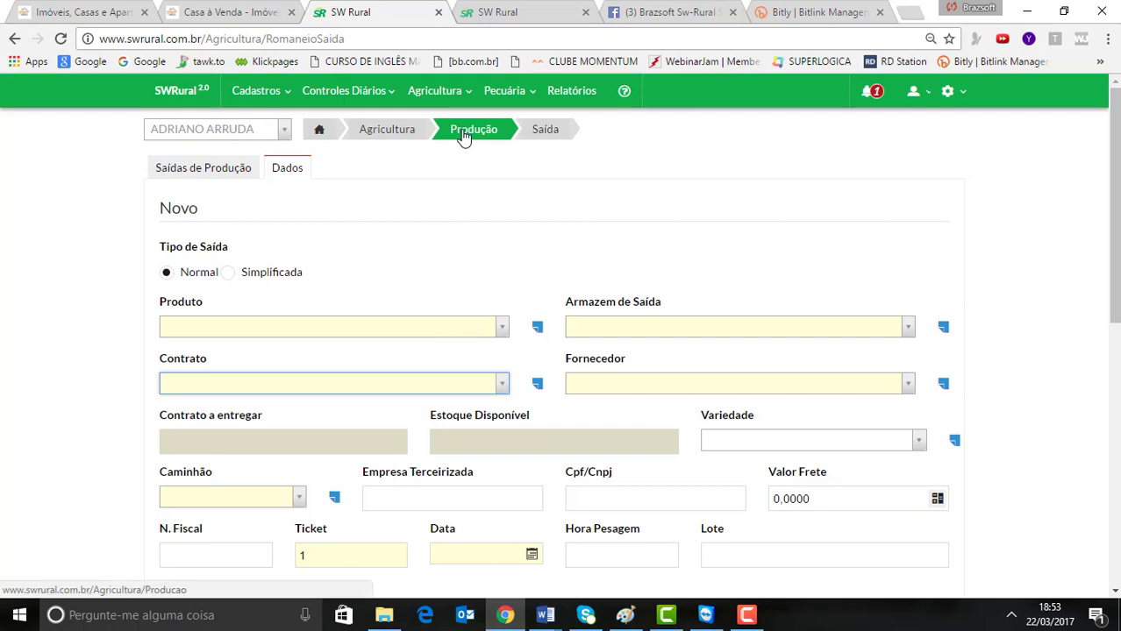
- Go through Agricultura's Produção page to Vendas de Produção and open sales contract 1 for editing
left_click(388, 136)
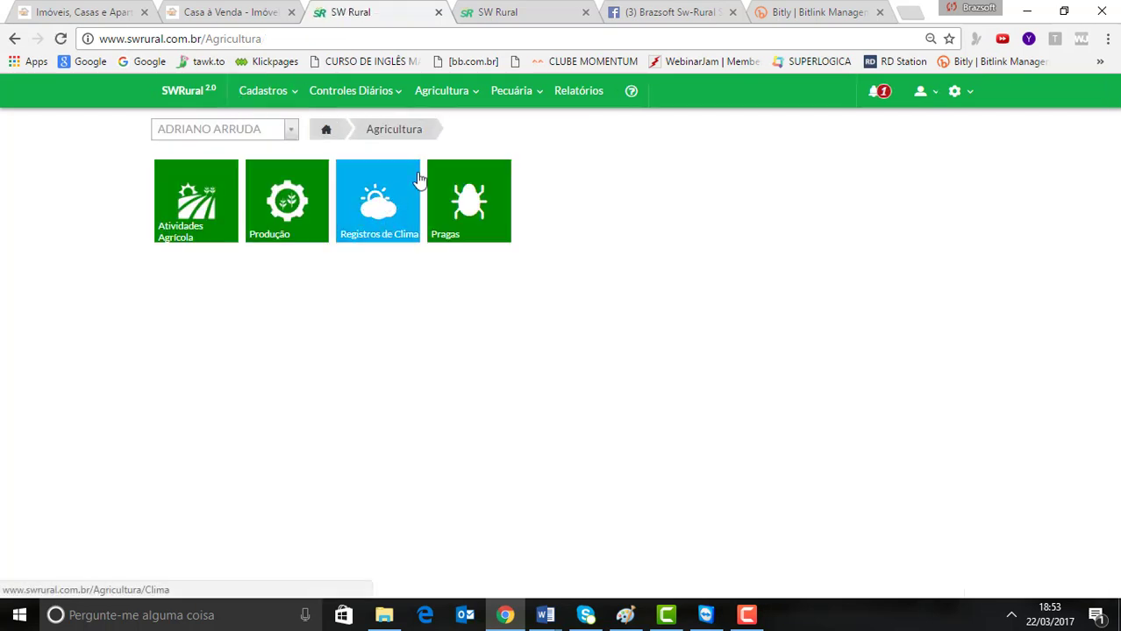
left_click(299, 188)
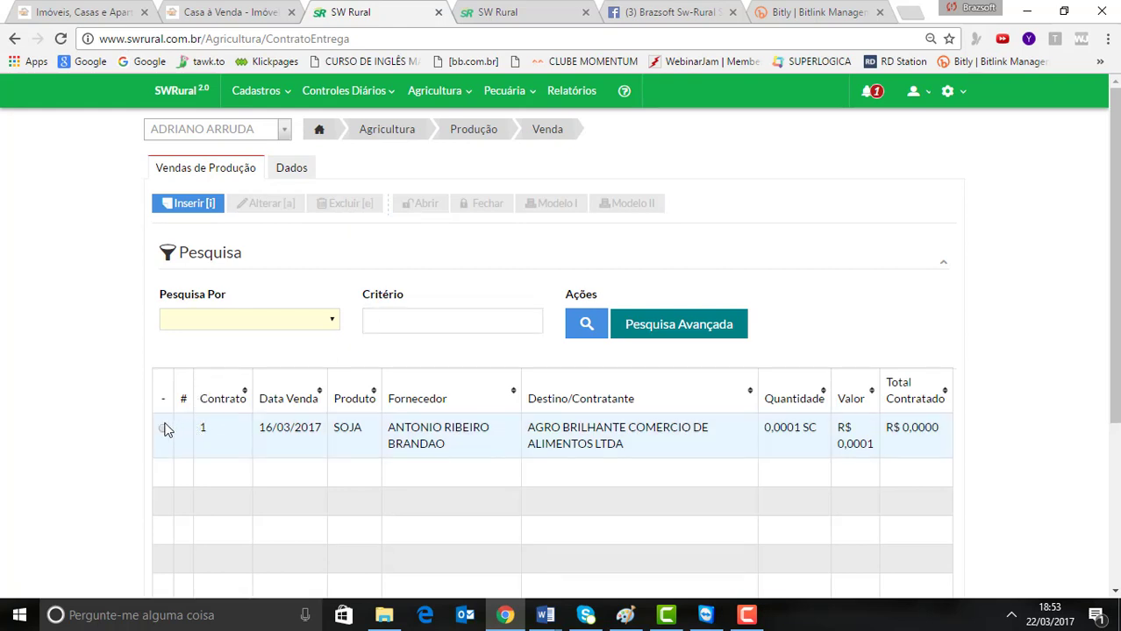
left_click(164, 434)
left_click(269, 202)
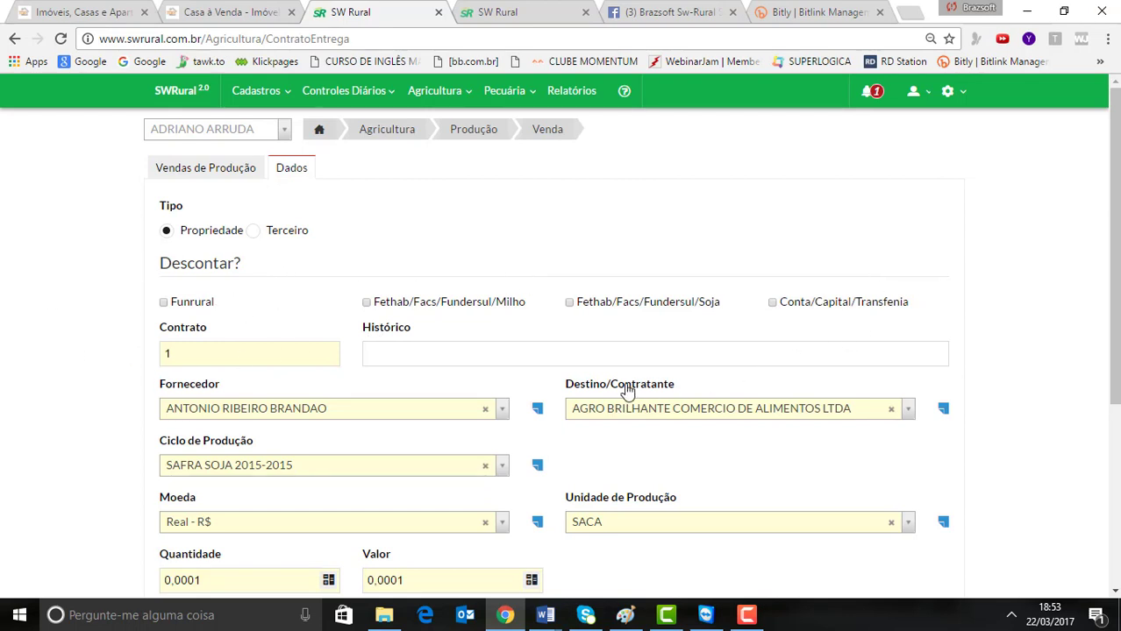
- Examine the sales contract's product, value, date and delivery fields, and return to the Vendas de Produção list without saving
scroll(595, 395, "down", 1)
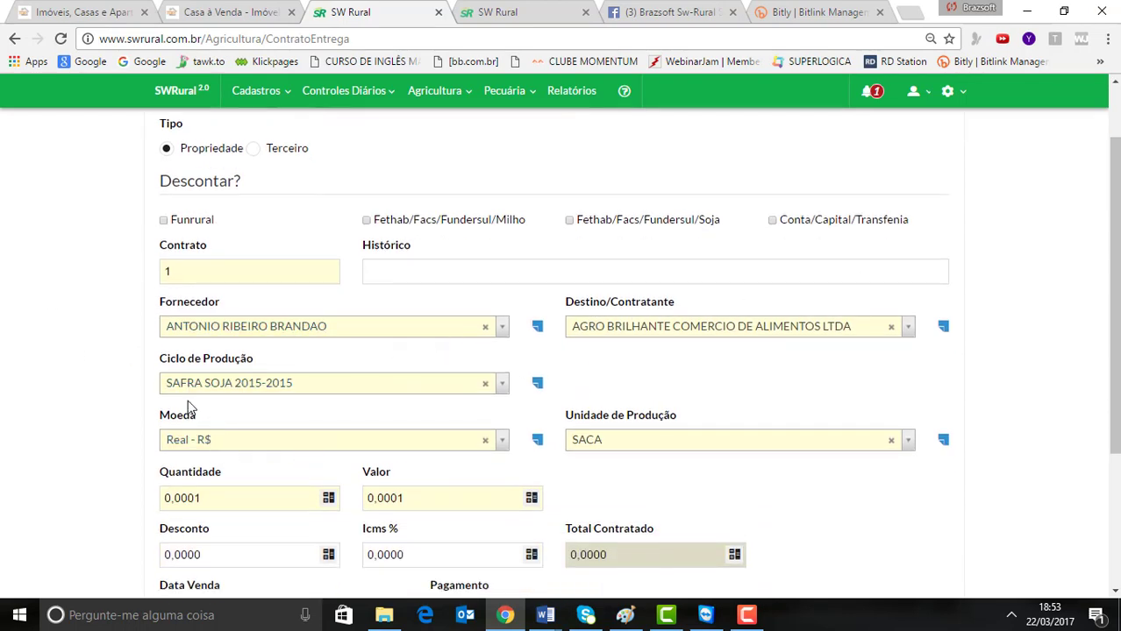
scroll(188, 404, "down", 2)
scroll(315, 377, "down", 1)
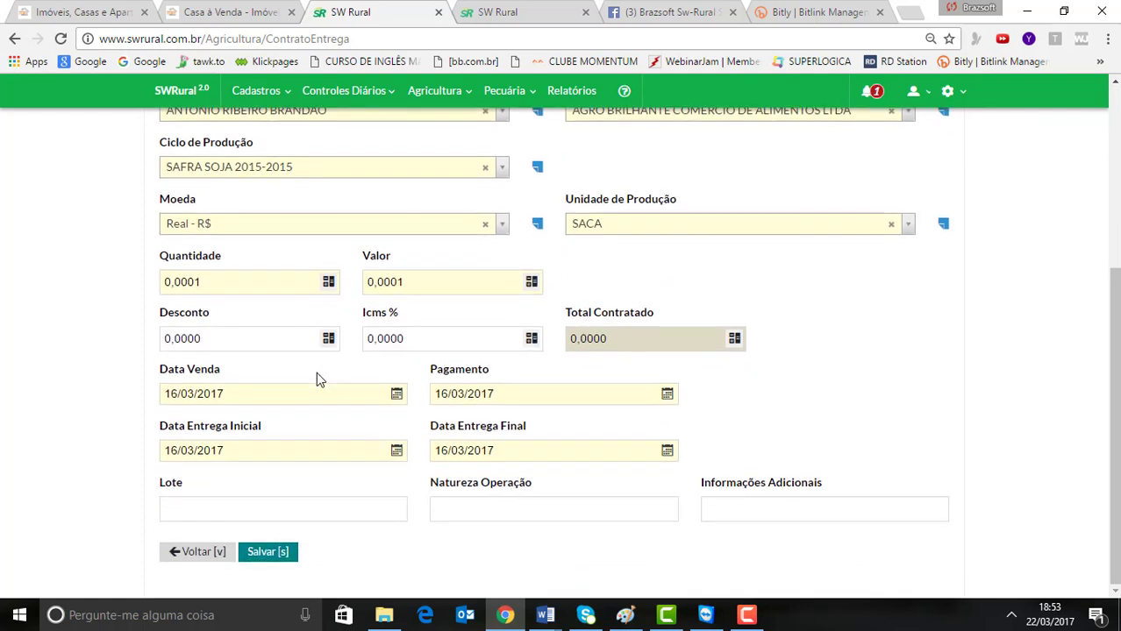
left_click(204, 555)
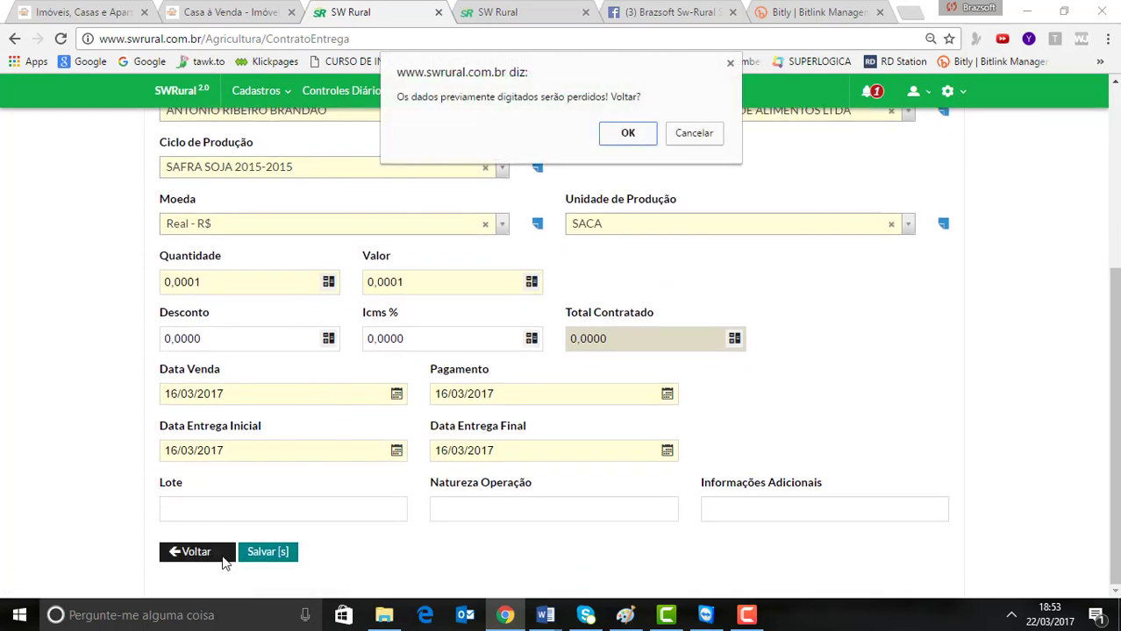
left_click(627, 134)
scroll(666, 277, "up", 3)
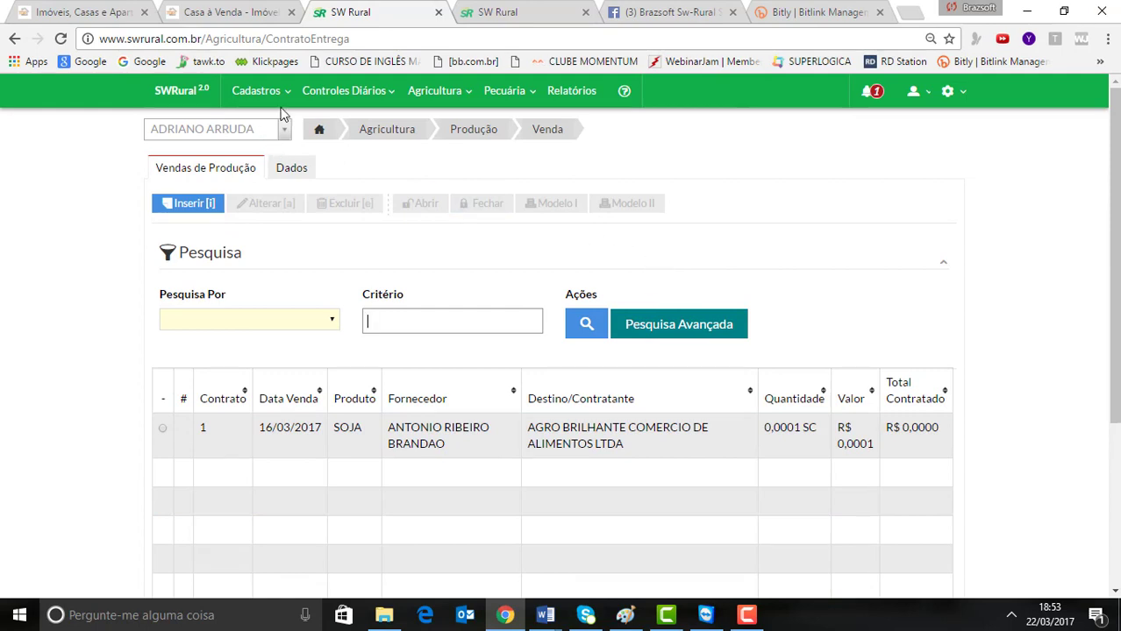
- Return to Agricultura and open Registros de Clima followed by Pragas
left_click(410, 132)
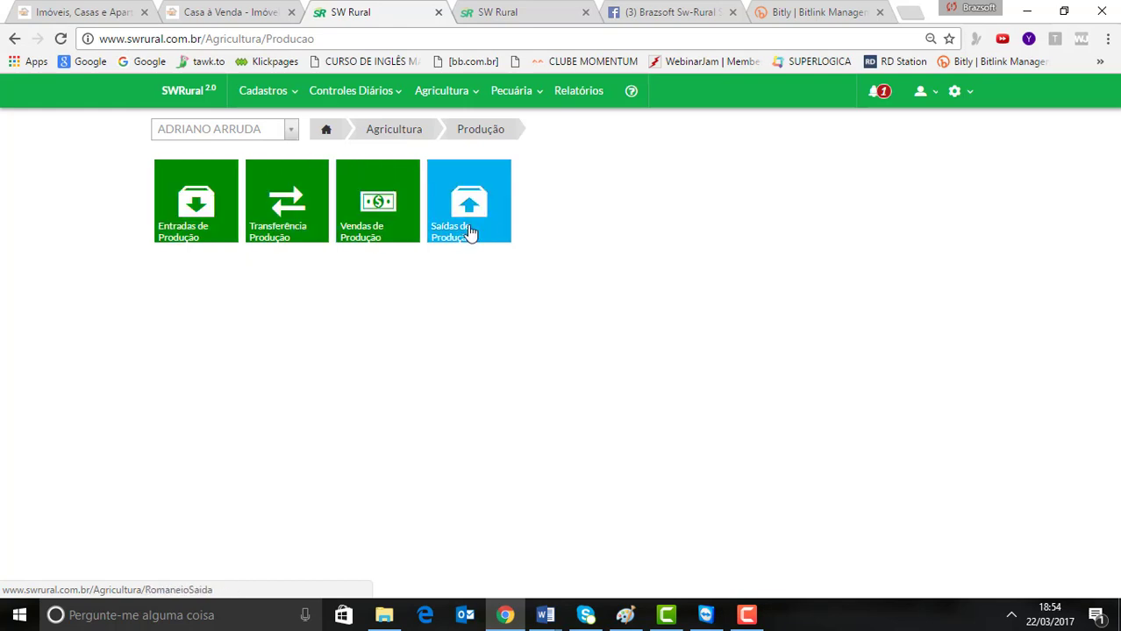
left_click(412, 136)
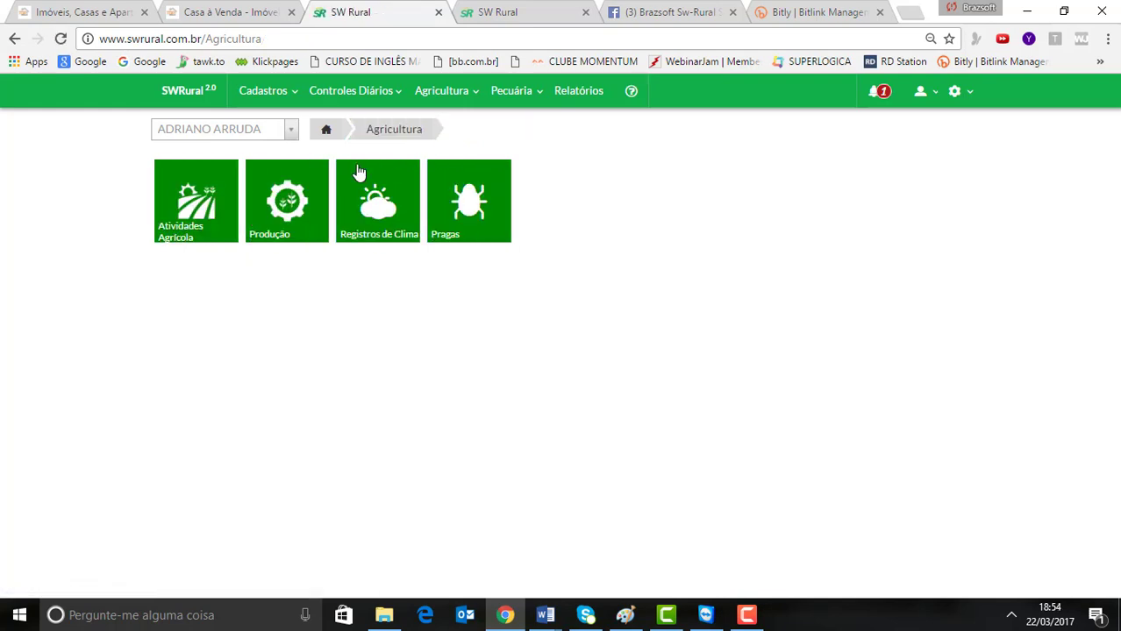
left_click(379, 205)
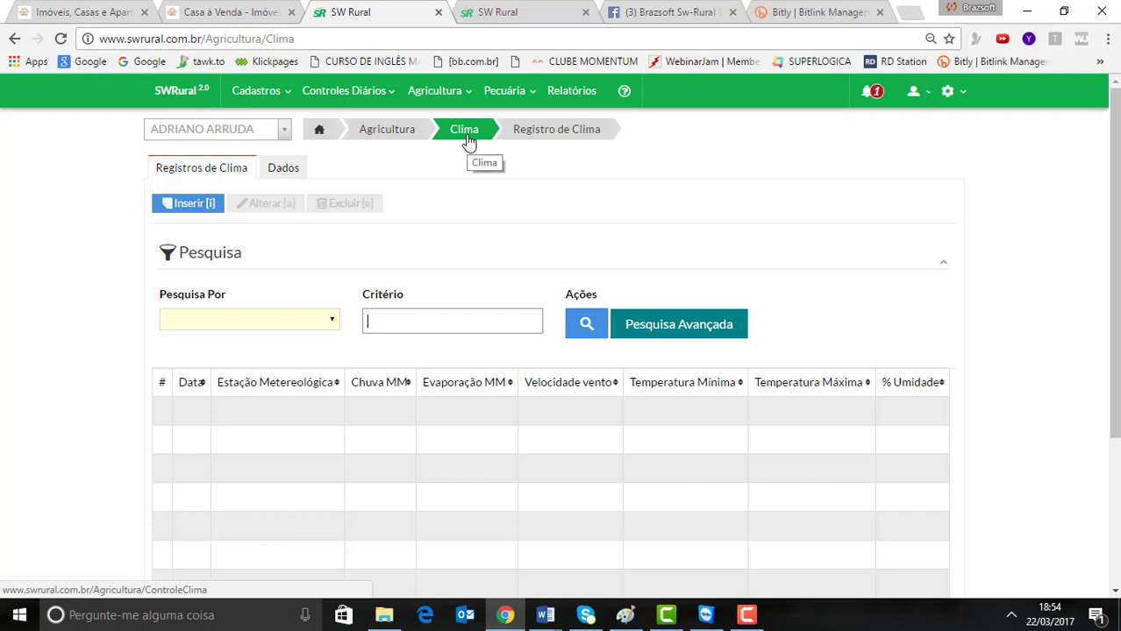
left_click(394, 128)
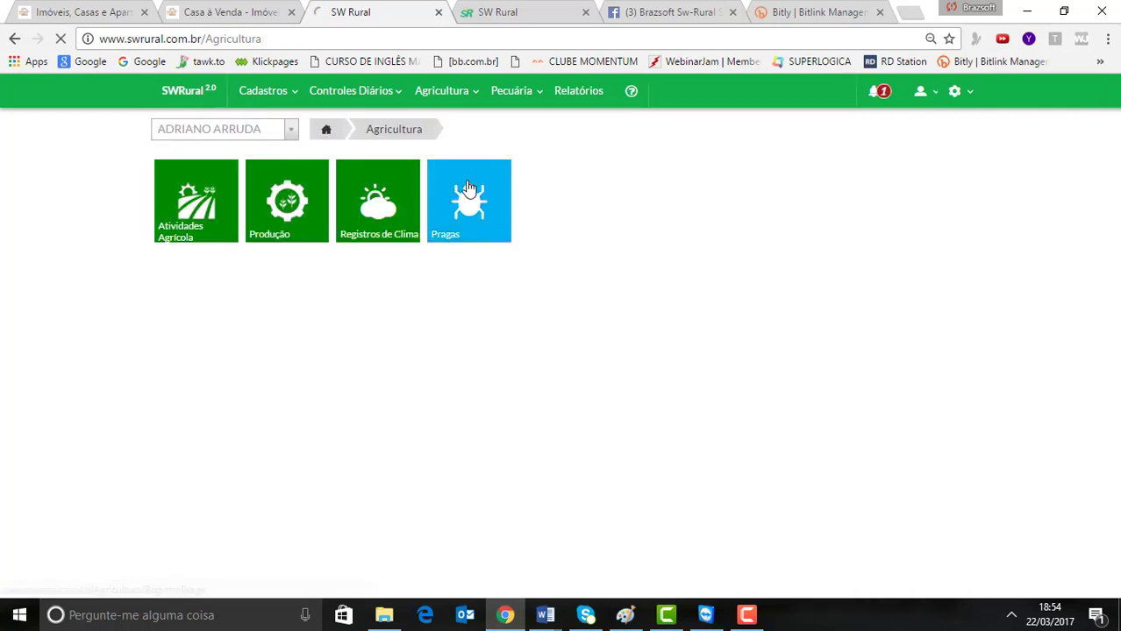
left_click(468, 188)
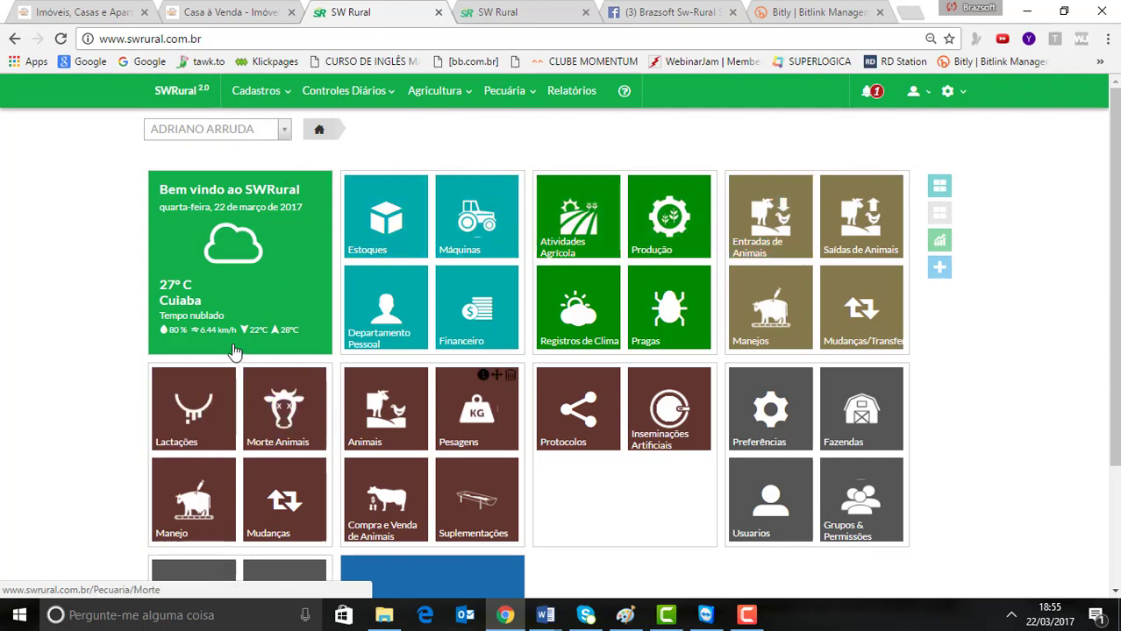
- Move the Animais and Pesagens tile group ahead of the Lactações group on the home dashboard, and open Entradas de Animais
left_click_drag(428, 406, 259, 402)
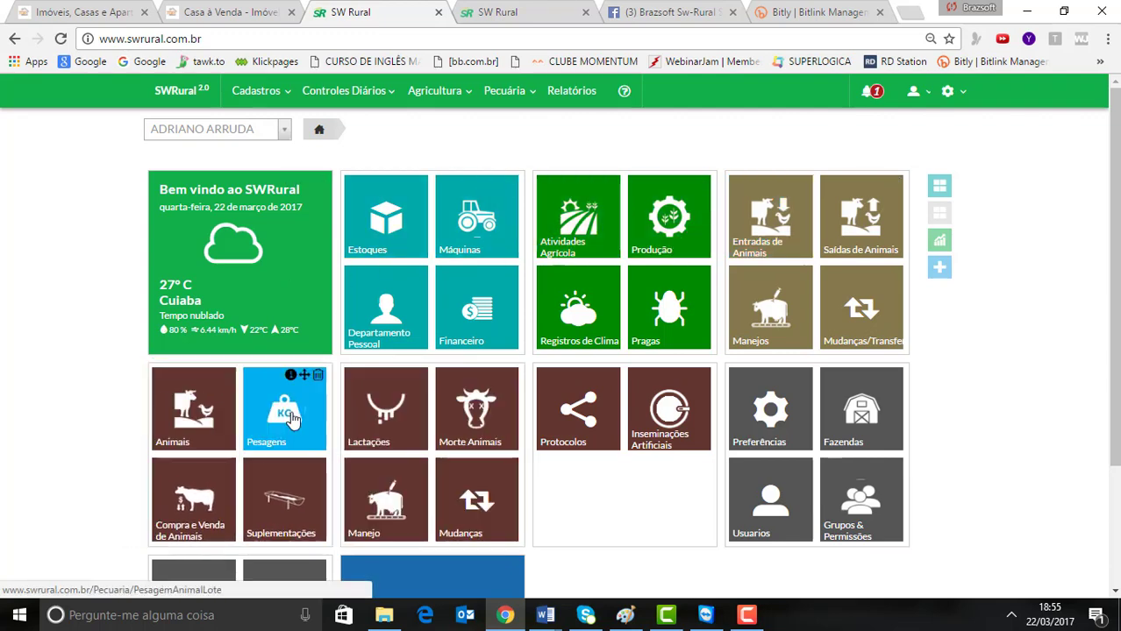
left_click(762, 218)
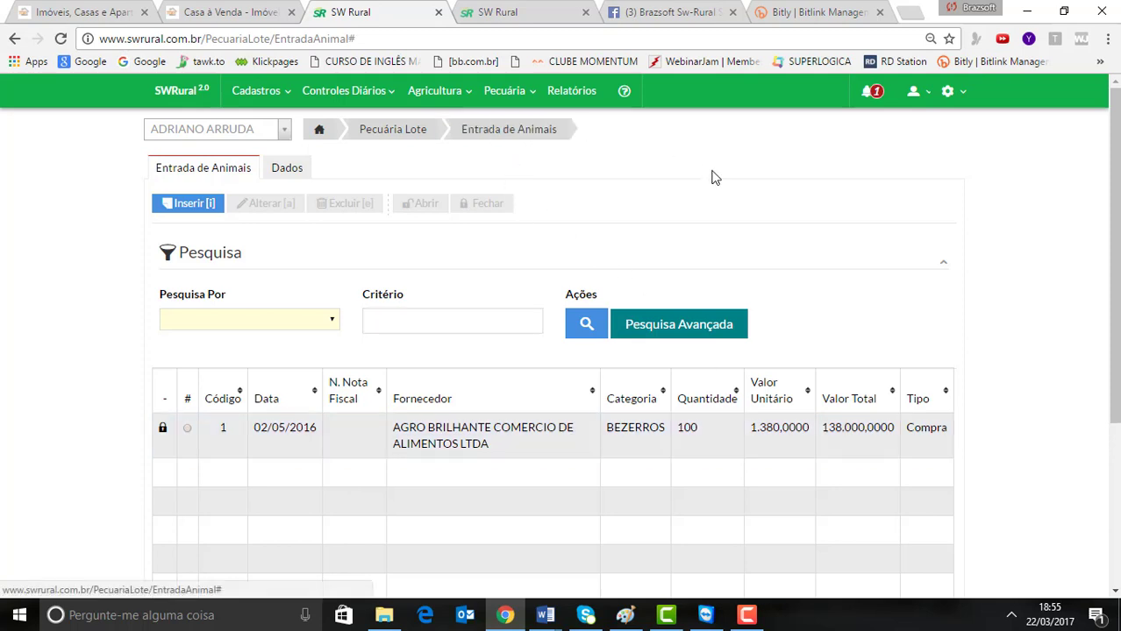
left_click(425, 130)
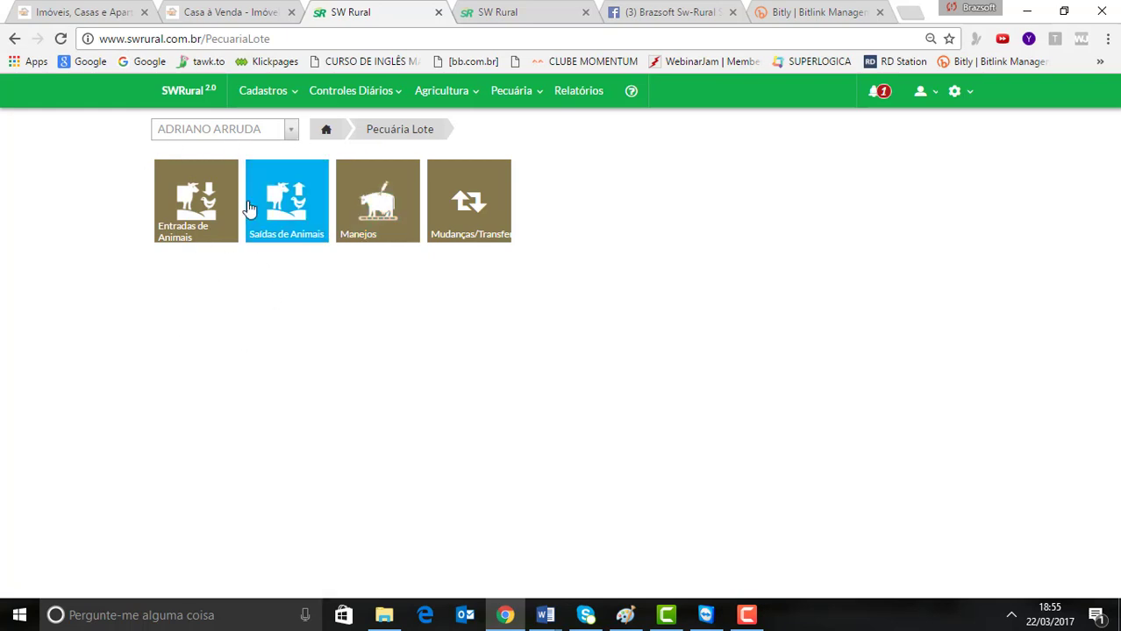
left_click(198, 230)
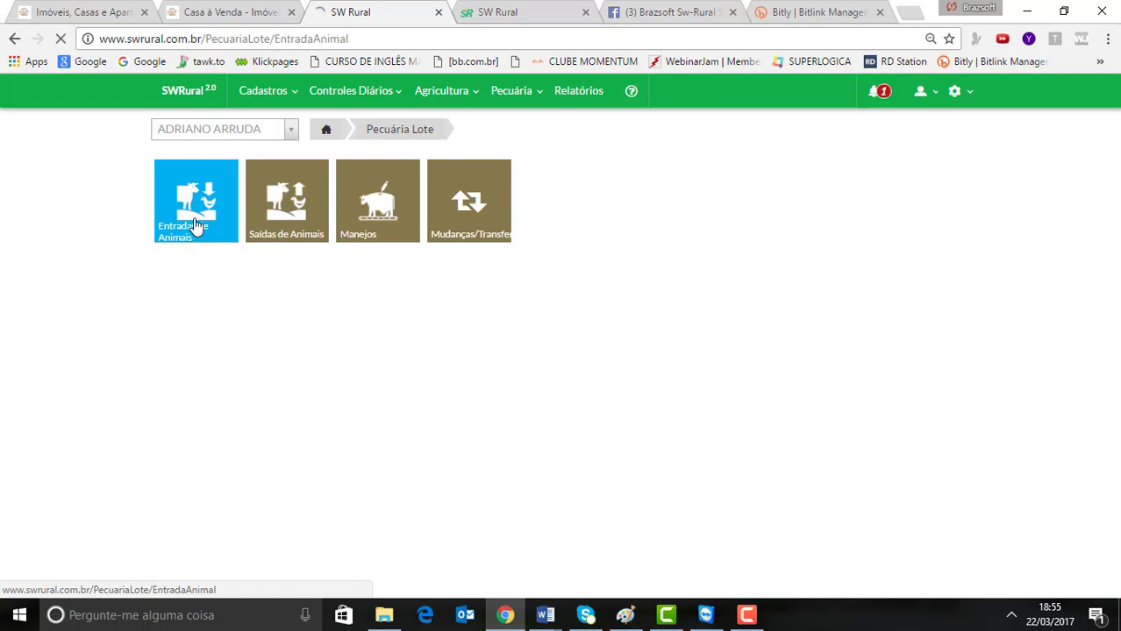
- Start a new animal entry, try the Nascimento and Inventário types, and return to the list without saving
left_click(186, 204)
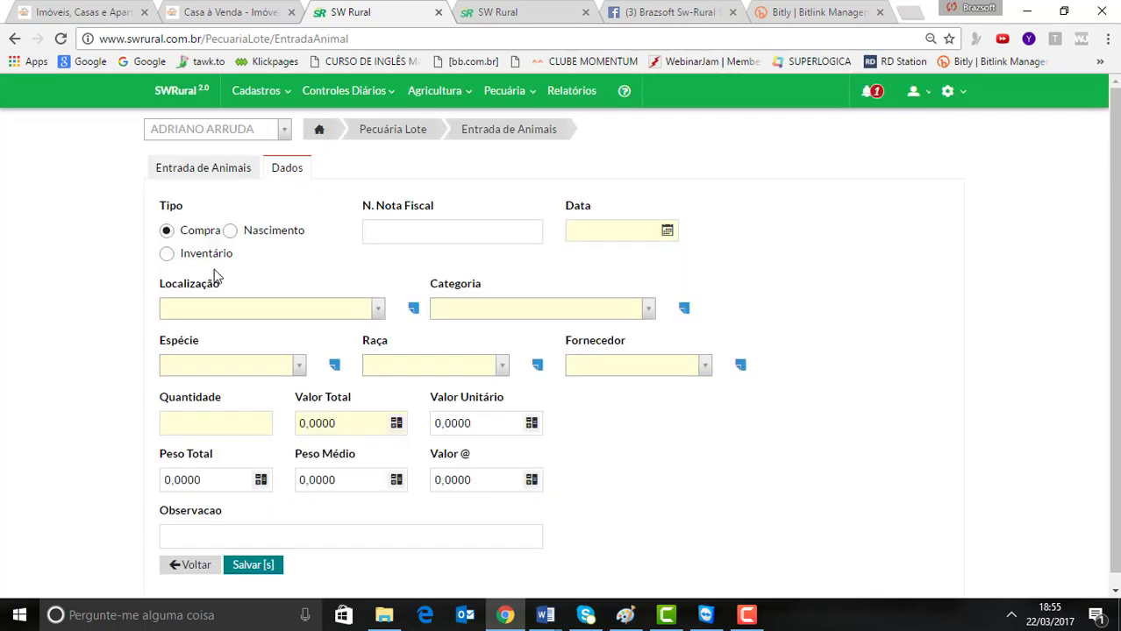
left_click(230, 231)
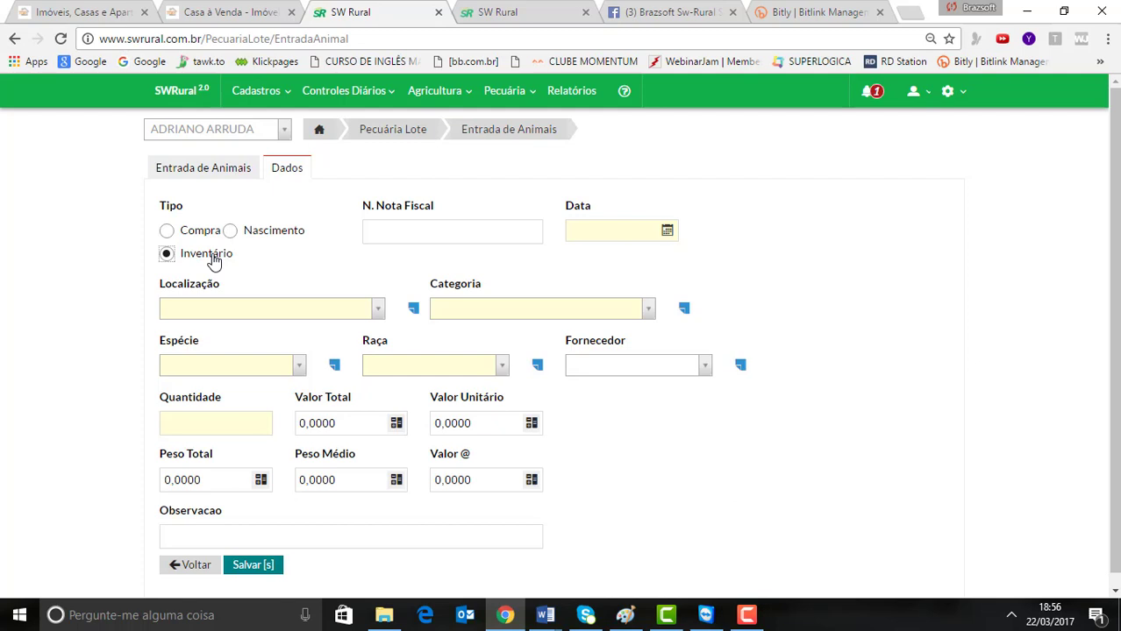
left_click(193, 565)
left_click(615, 133)
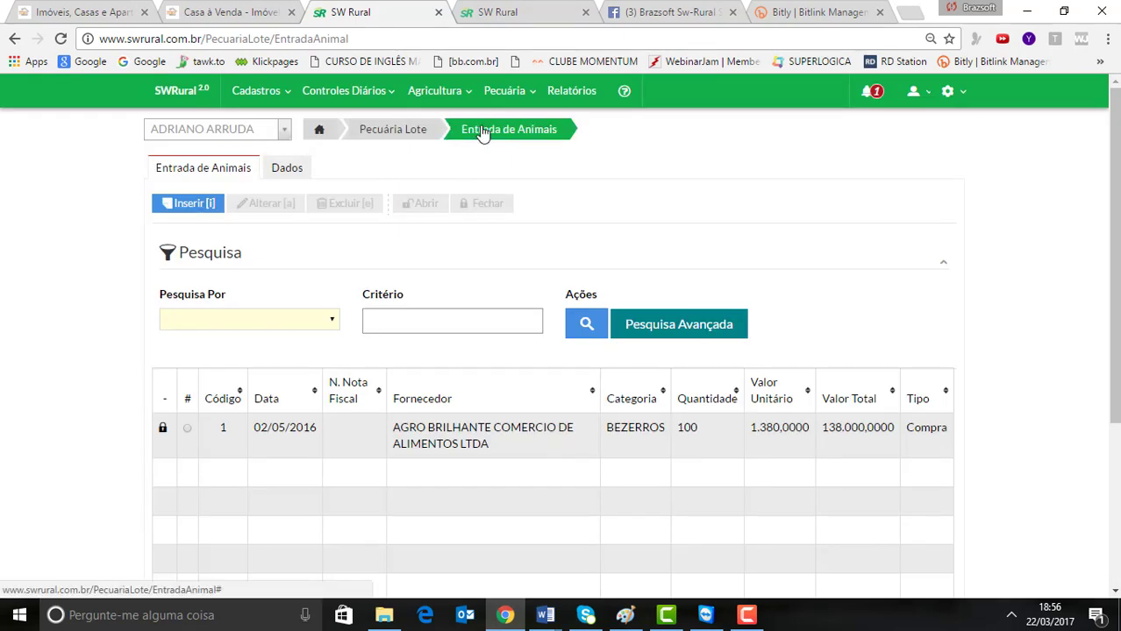
- Go through Pecuária Lote to Saídas de Animais and open a blank record for a new animal exit
left_click(455, 133)
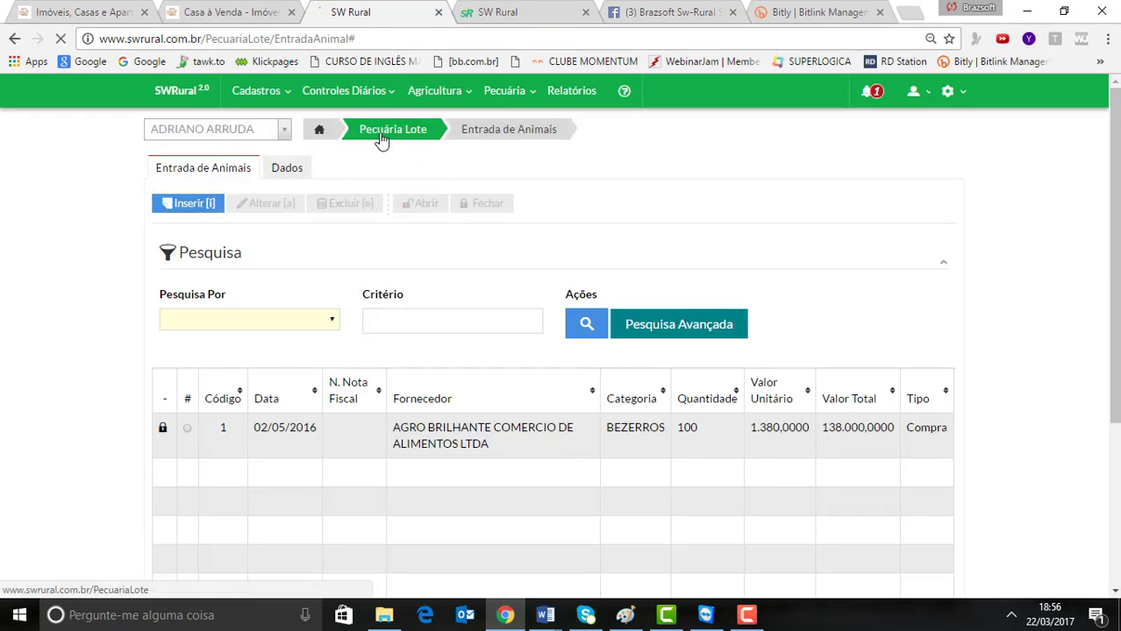
left_click(381, 140)
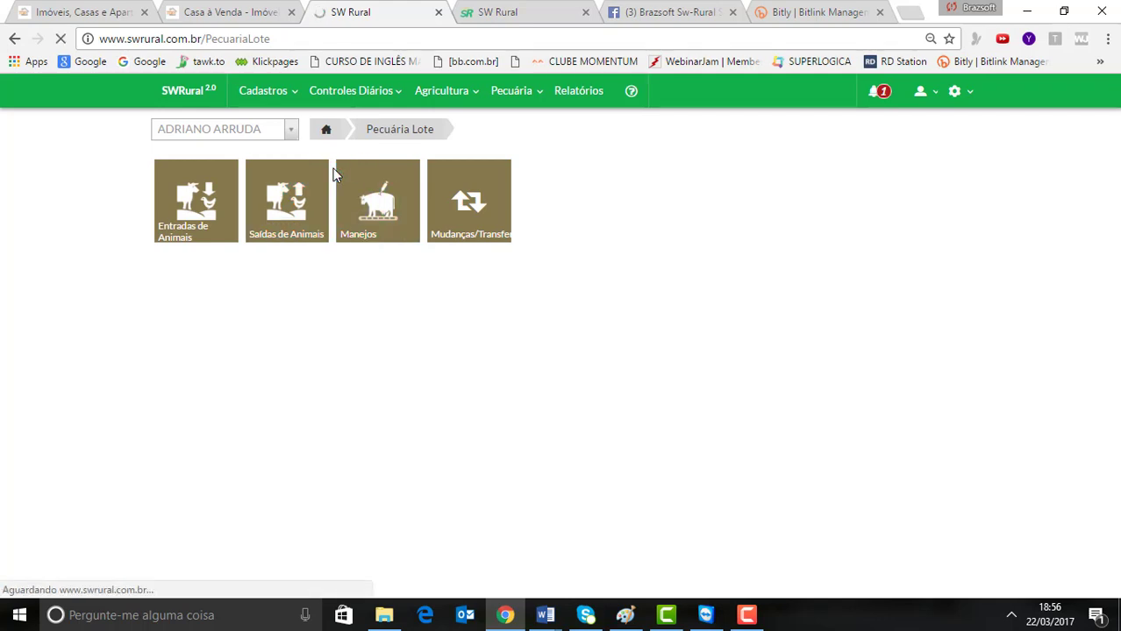
left_click(296, 238)
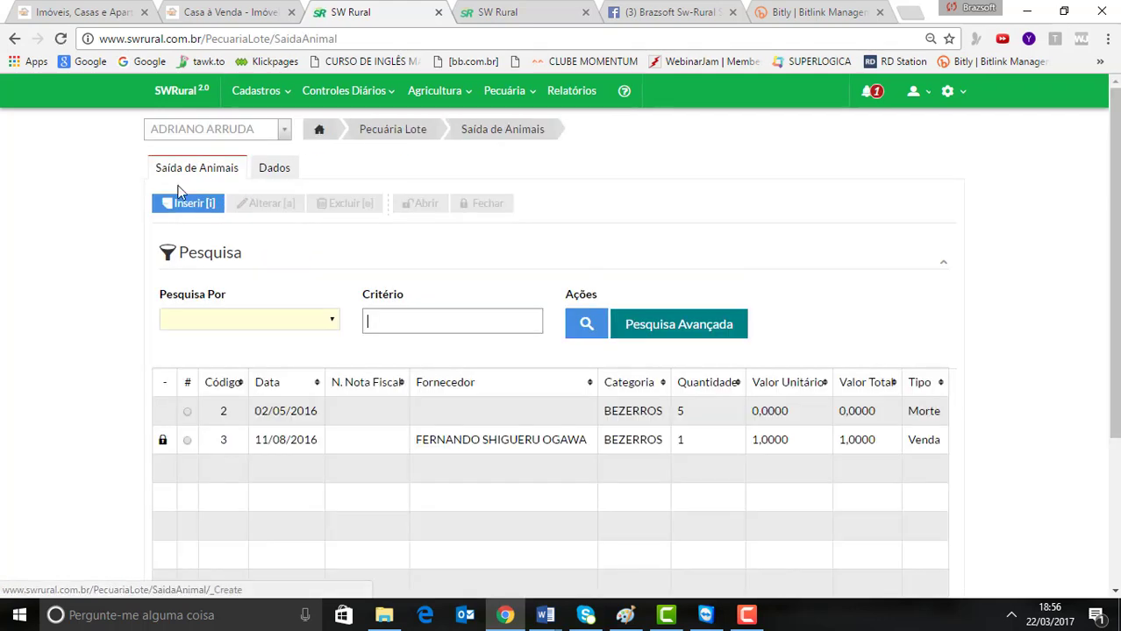
left_click(183, 204)
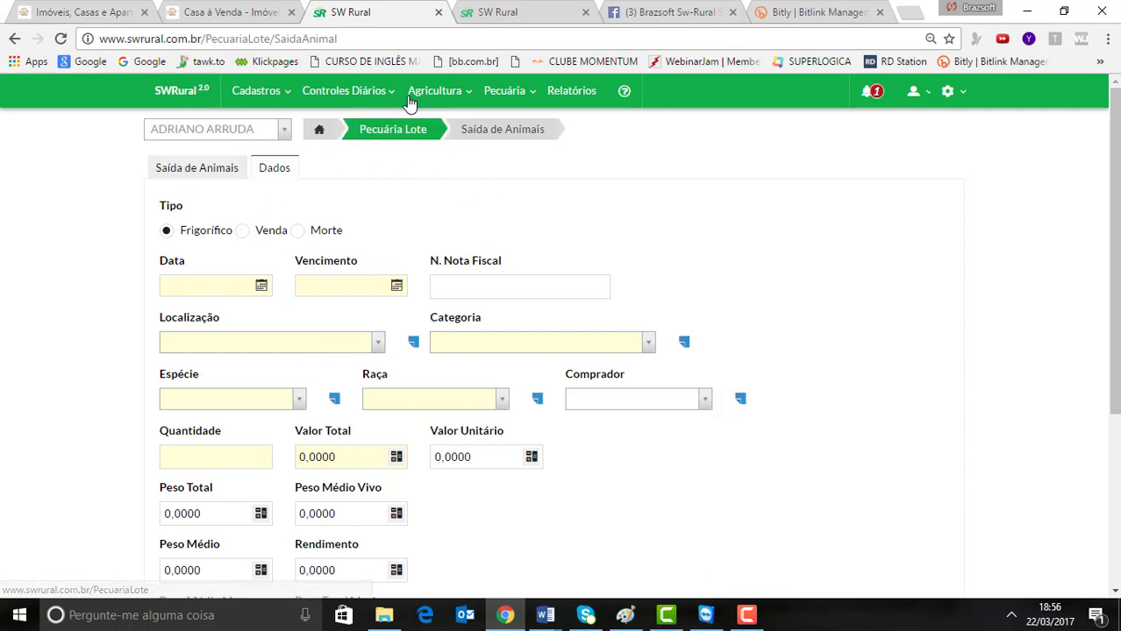
- Return to the home dashboard, open Animais, and look through the list of registered animals
left_click(190, 95)
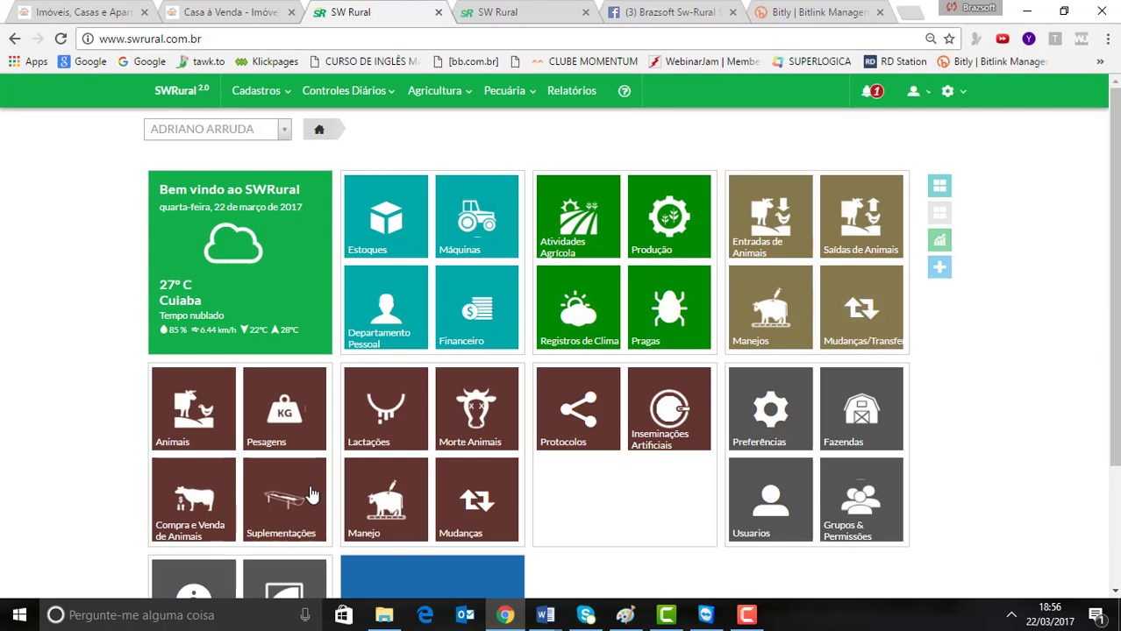
left_click(205, 401)
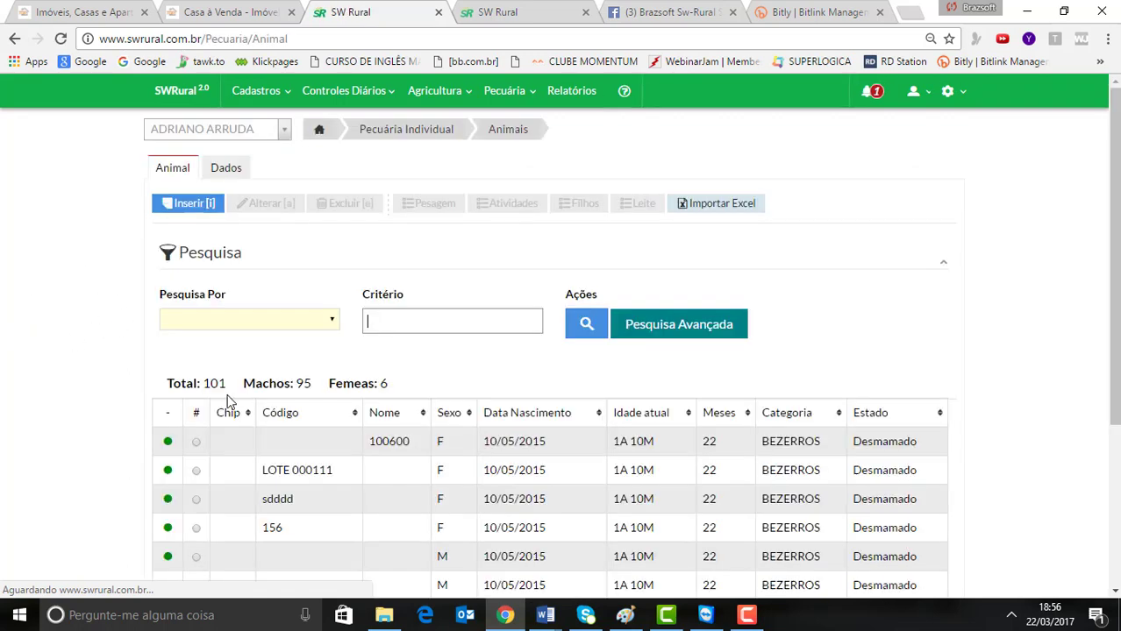
scroll(193, 400, "down", 3)
scroll(195, 403, "down", 1)
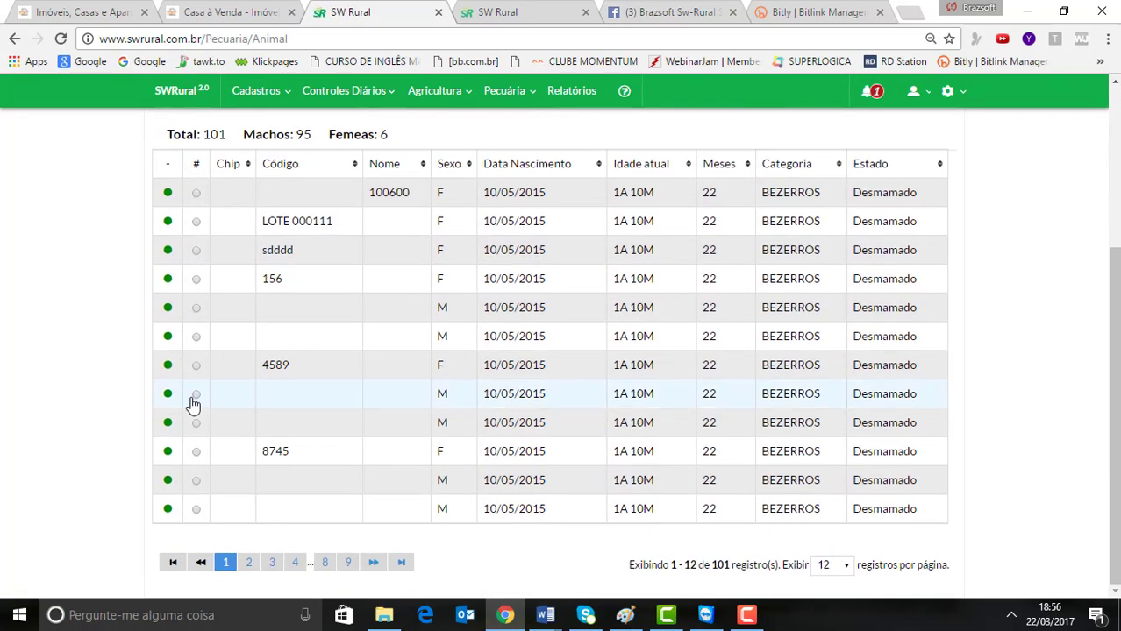
scroll(205, 272, "up", 3)
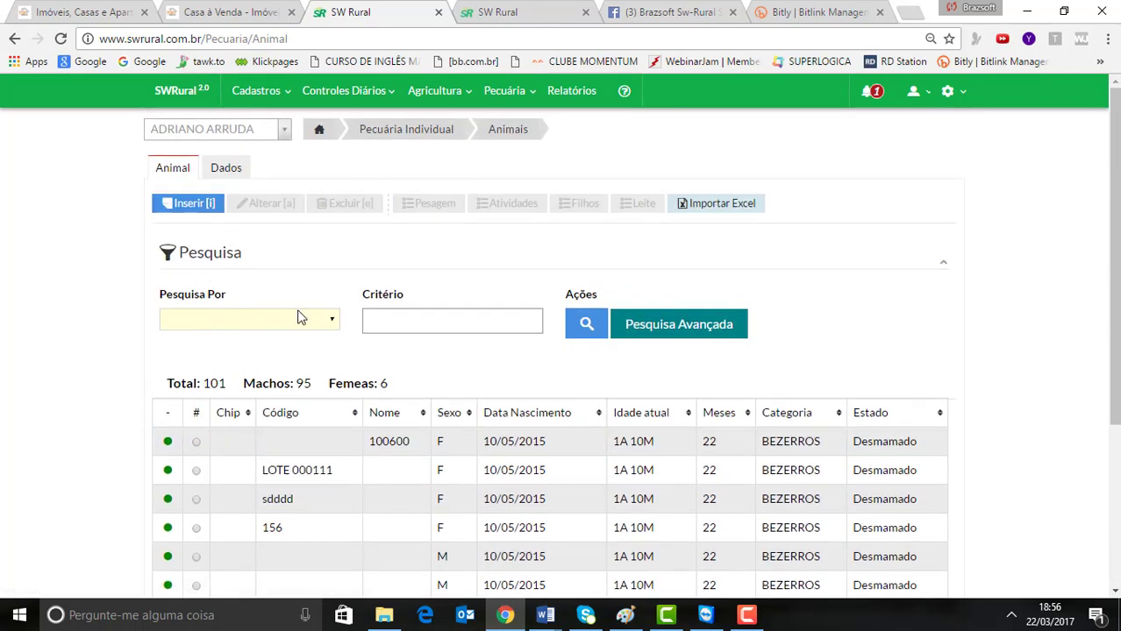
- Select animals 100600 and 156 in turn, and view the Importar Excel instructions without sending a spreadsheet
left_click(196, 442)
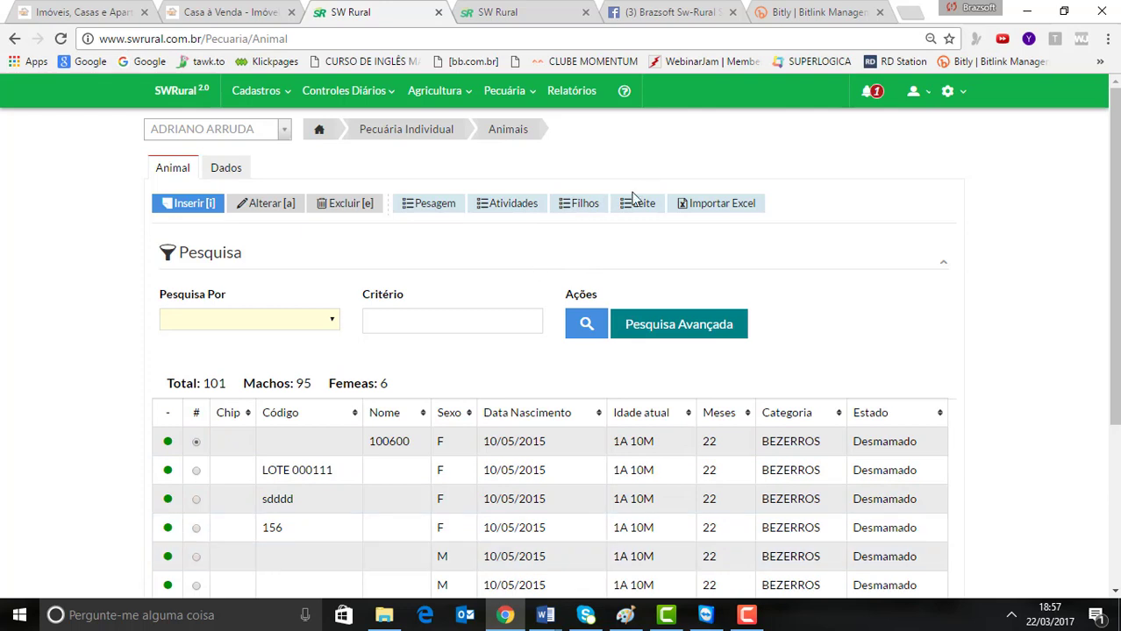
left_click(195, 528)
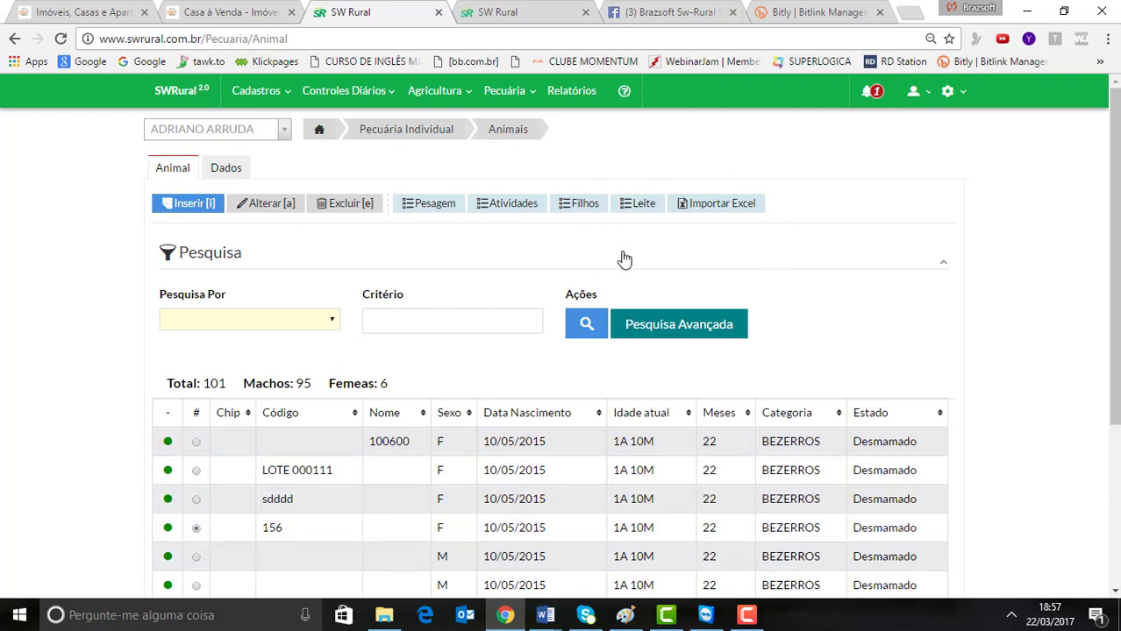
left_click(703, 209)
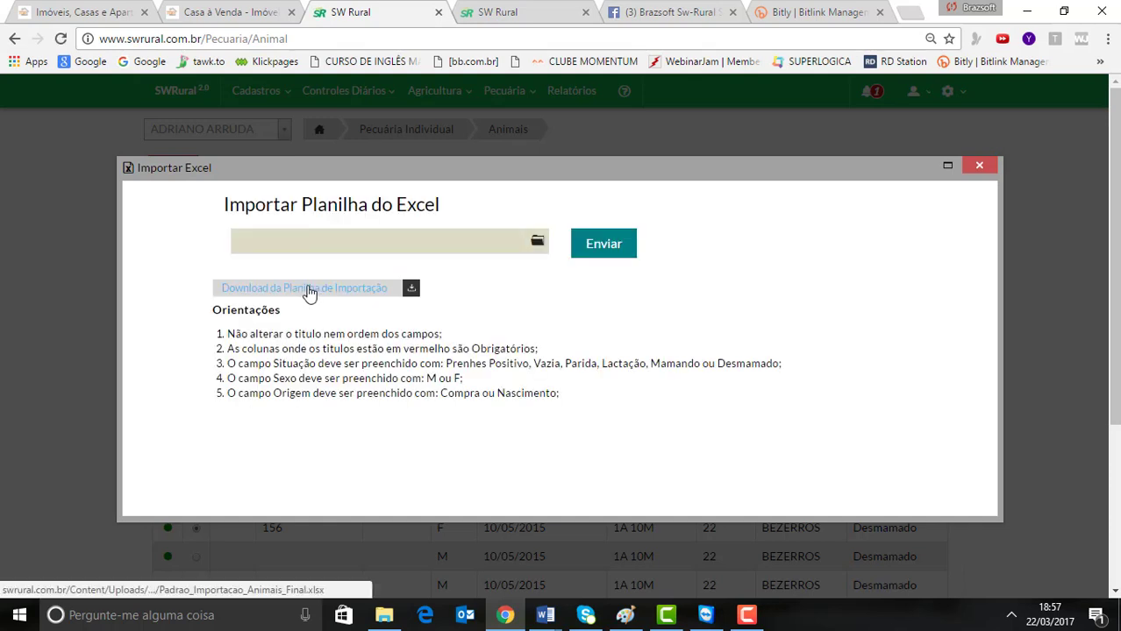
left_click(981, 168)
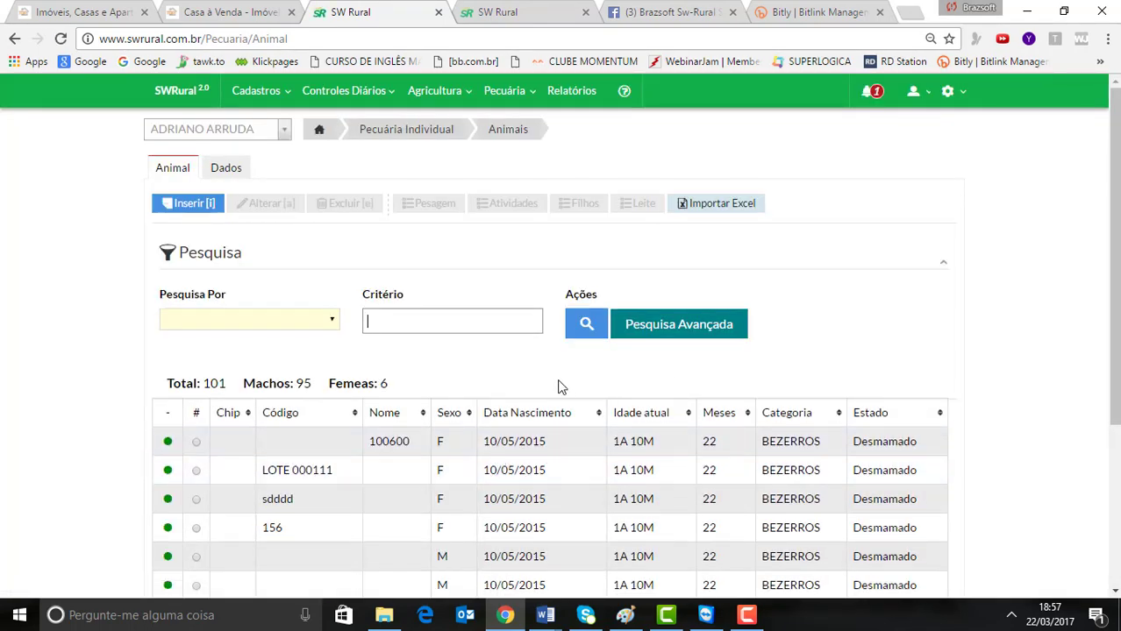
scroll(562, 388, "down", 3)
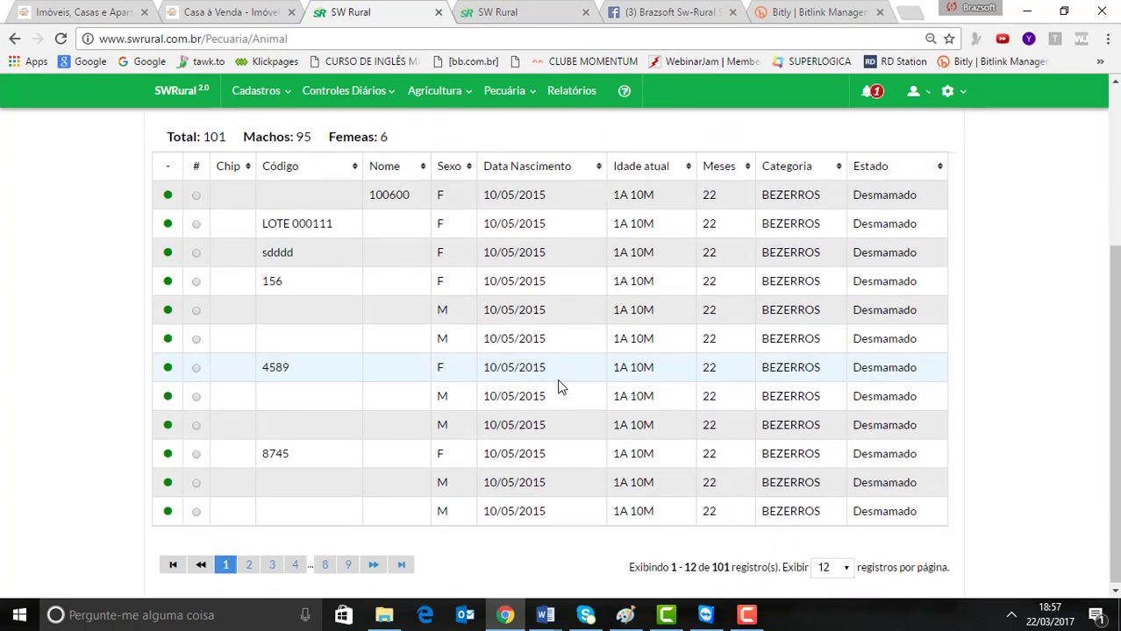
scroll(474, 381, "up", 3)
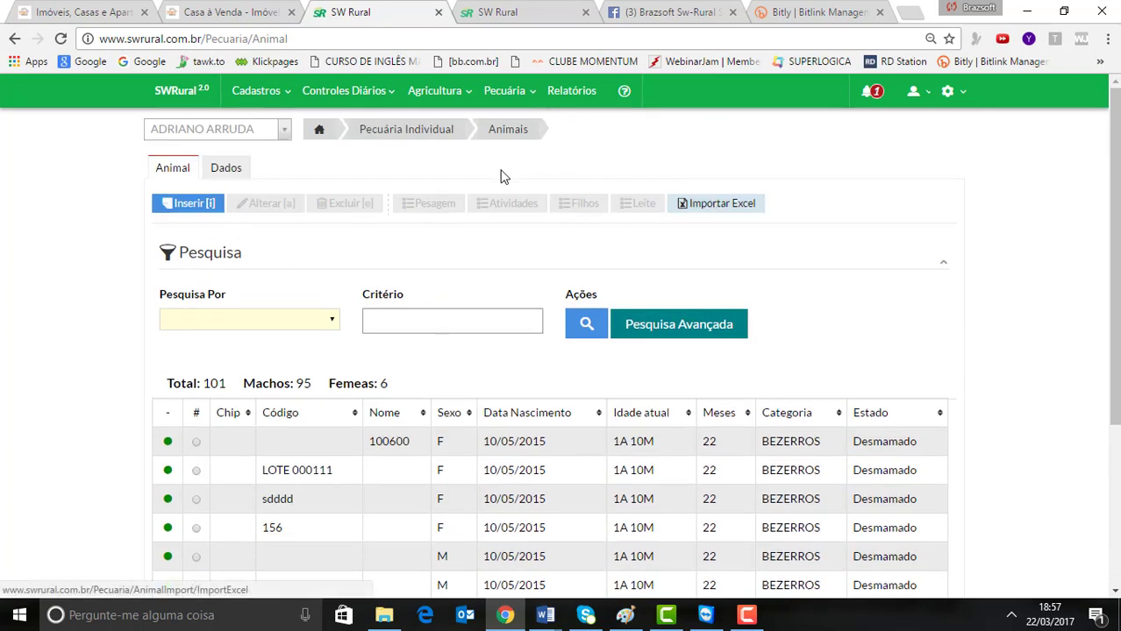
- Open Pesagens from the home dashboard, and go through Pecuária Individual to the Inseminação Artificial section
left_click(402, 141)
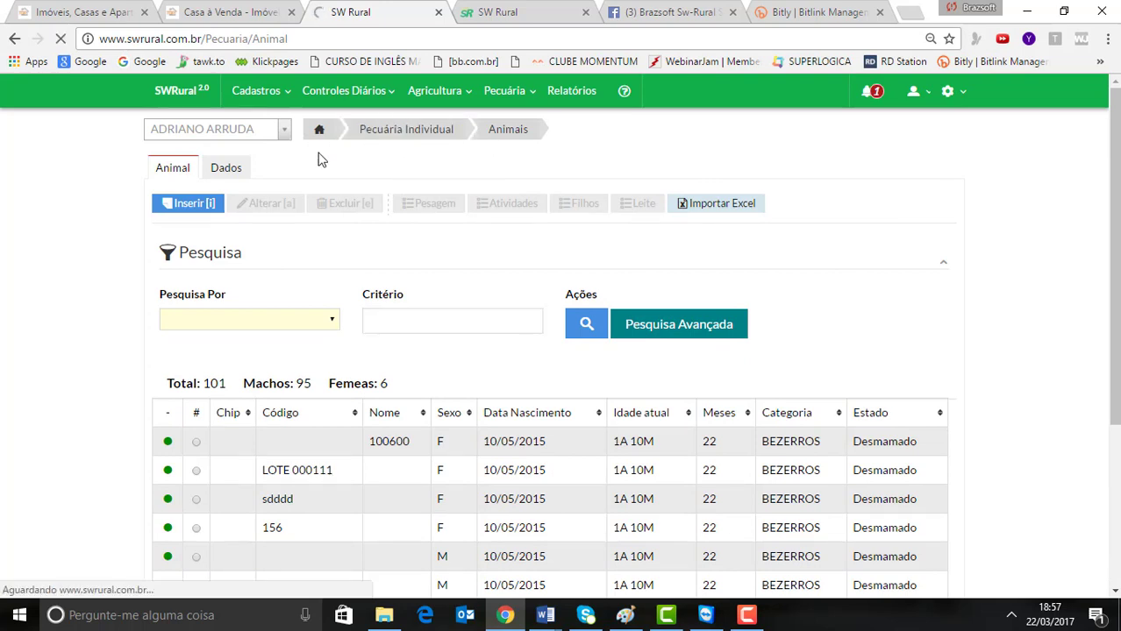
left_click(179, 97)
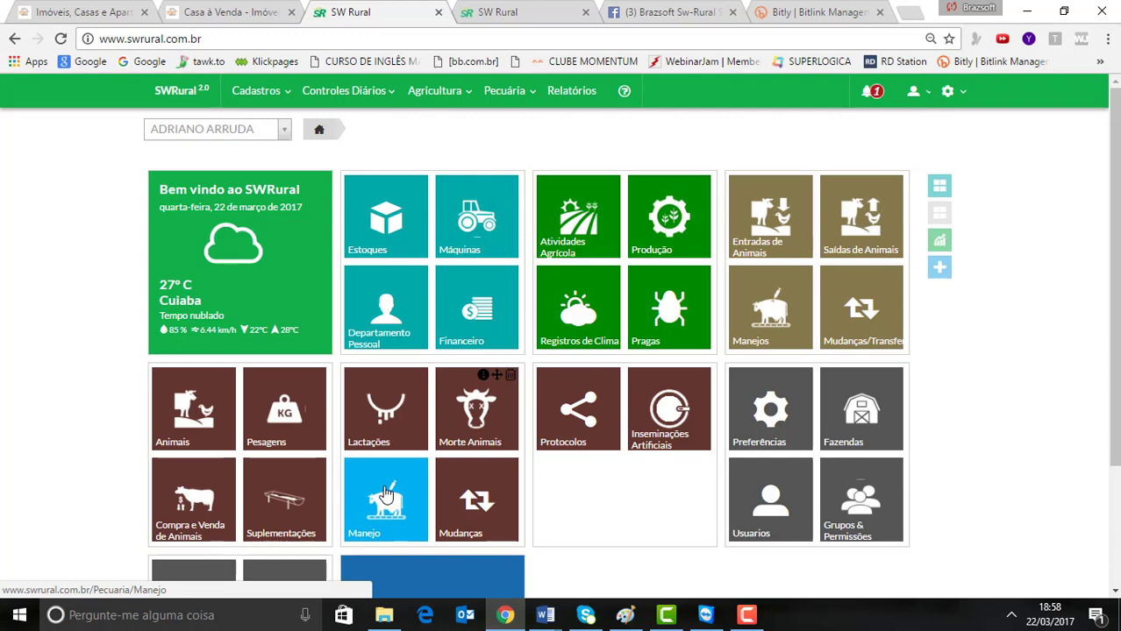
left_click(282, 426)
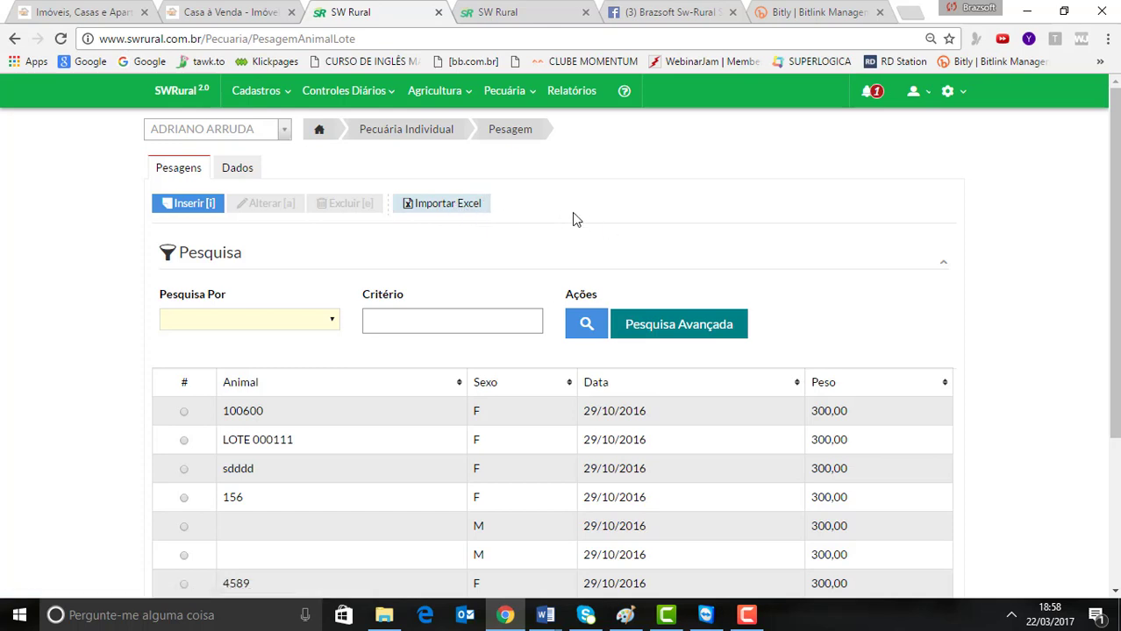
left_click(421, 136)
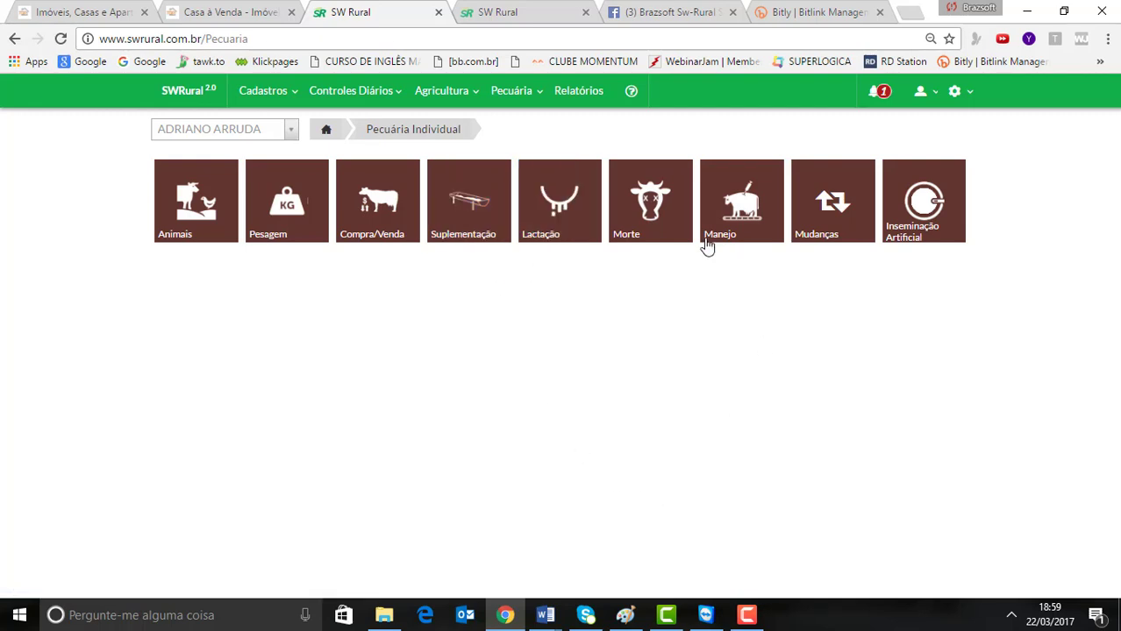
left_click(887, 231)
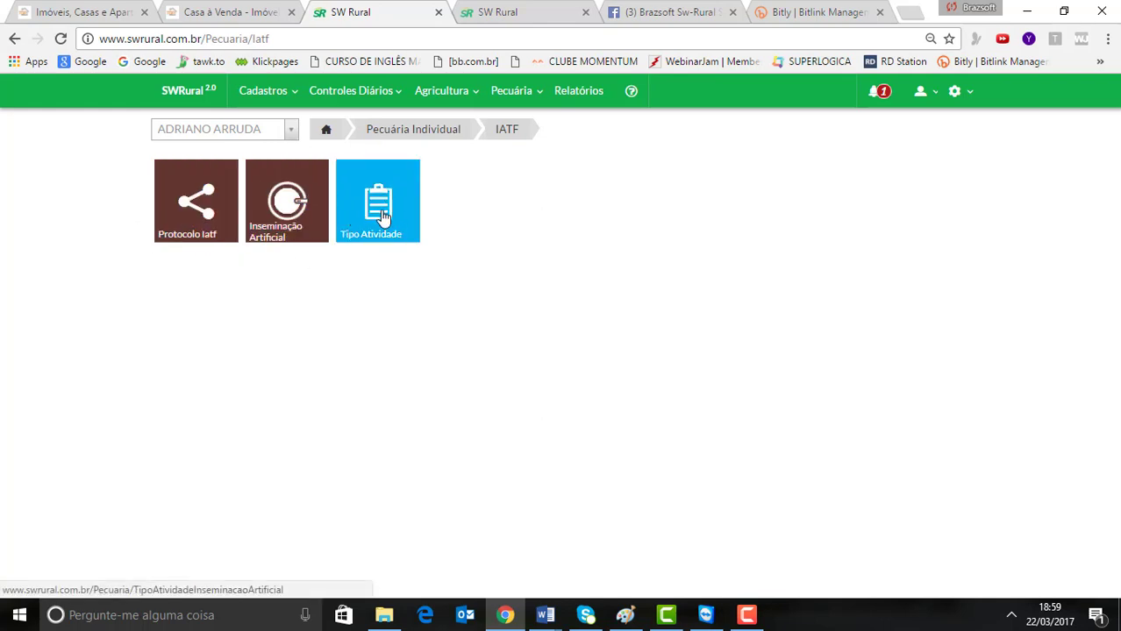
- Open Inseminação Artificial, view the animals of the INVERNO breeding season dated 08/09/2016, select animal 4589, and close the animal list
left_click(274, 214)
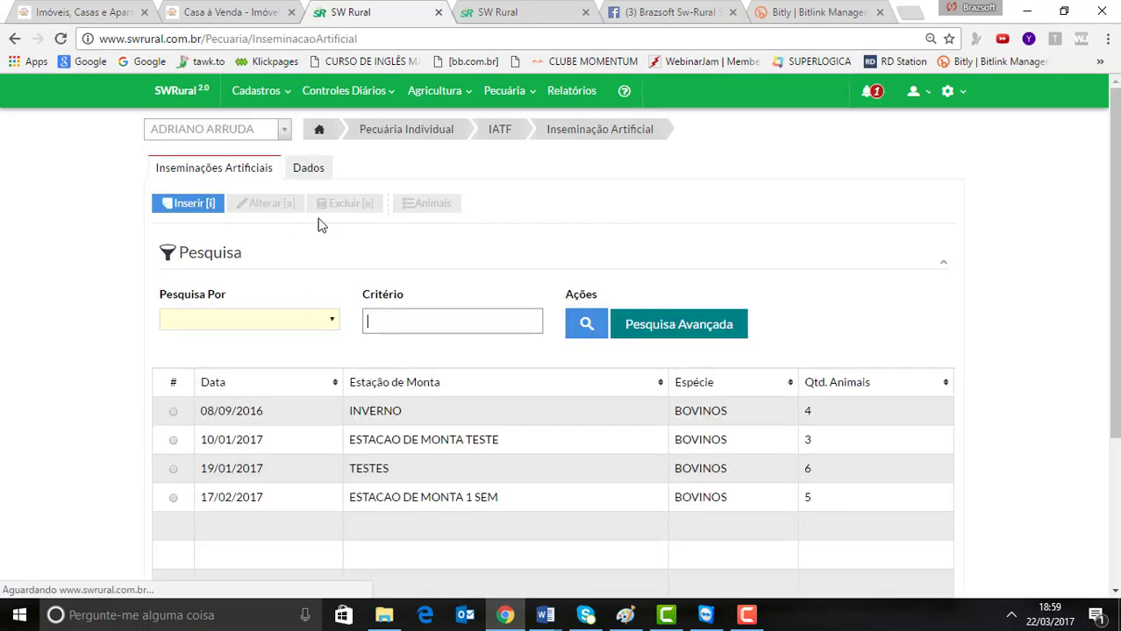
left_click(174, 412)
left_click(420, 203)
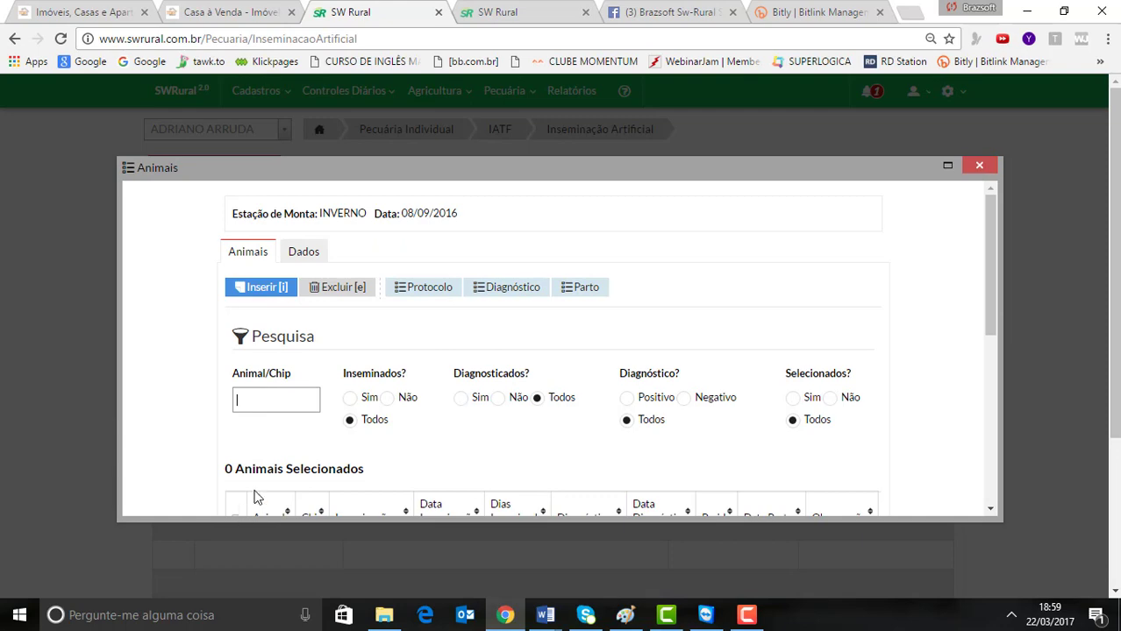
scroll(255, 497, "down", 2)
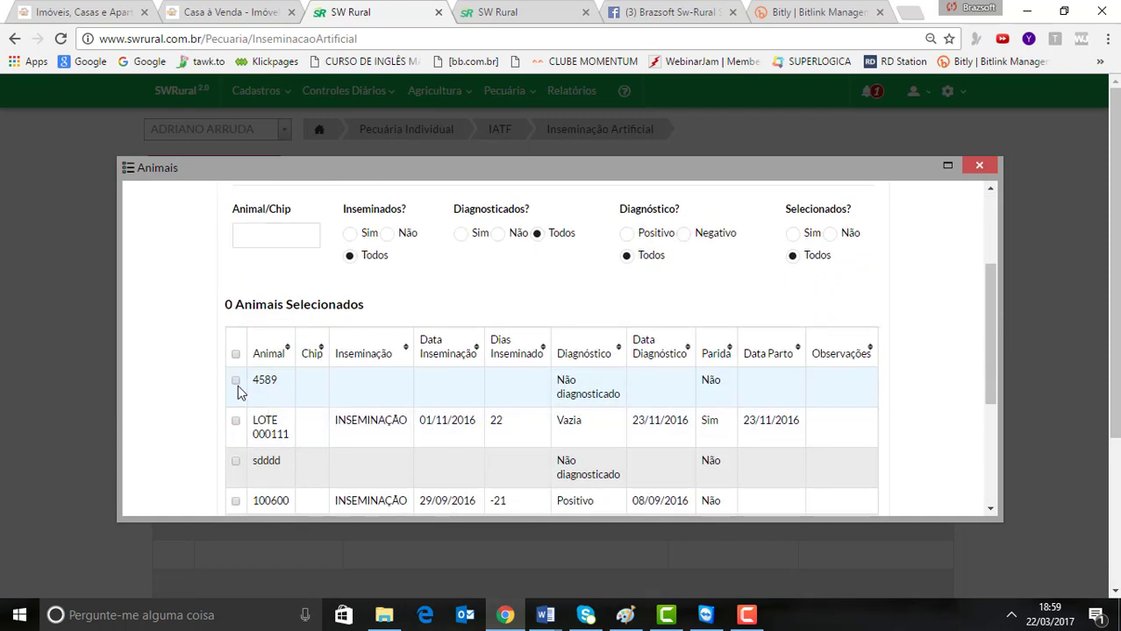
left_click(236, 382)
scroll(613, 386, "up", 2)
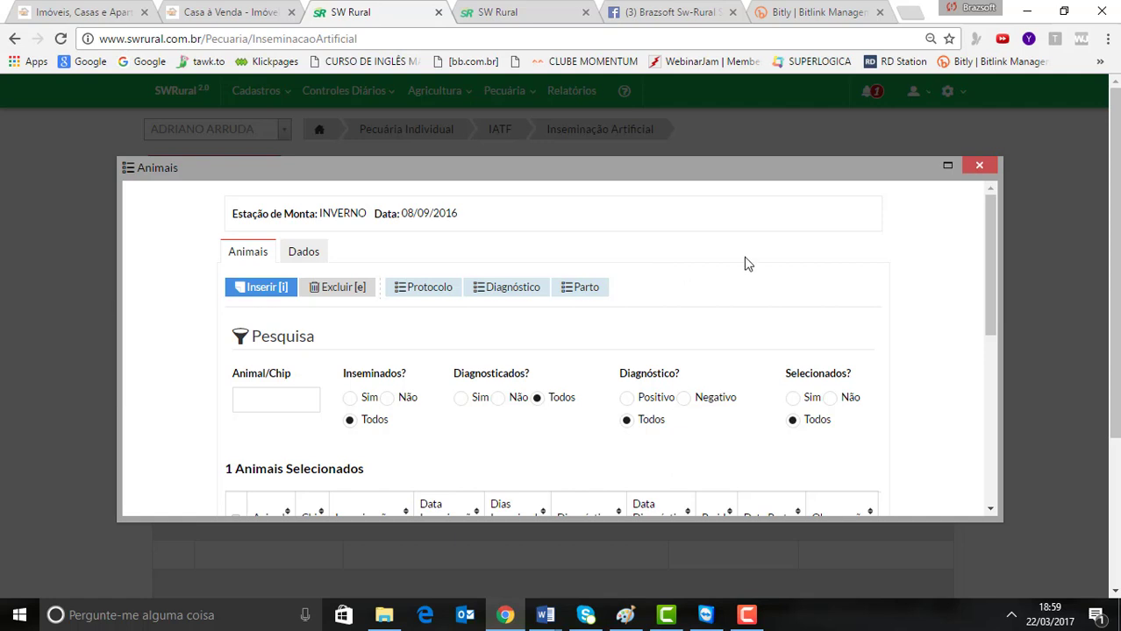
left_click(978, 166)
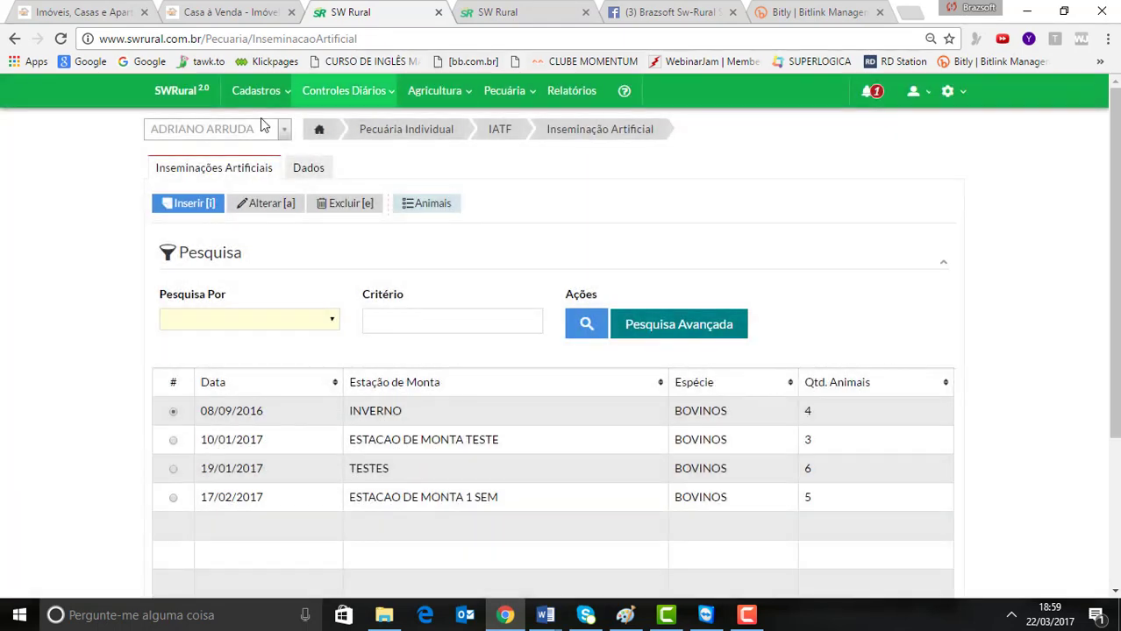
- Return to the home dashboard, go to Relatórios, and review the Controle de Estoque, Controle de Máquina and Controle Financeiro report groups
left_click(184, 103)
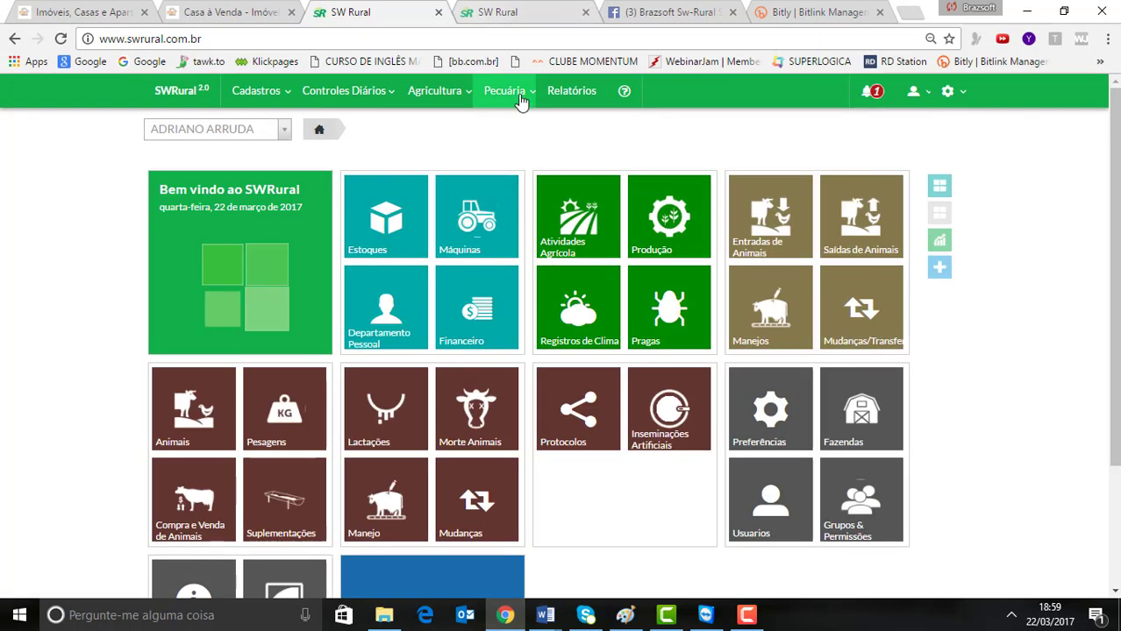
left_click(571, 91)
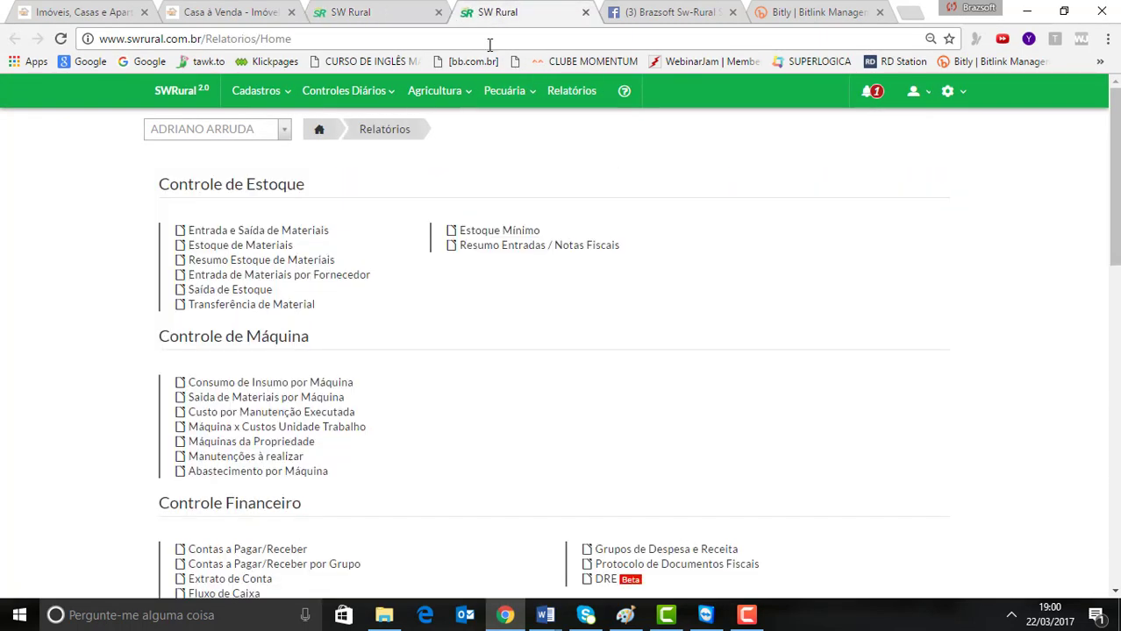
left_click_drag(140, 170, 623, 289)
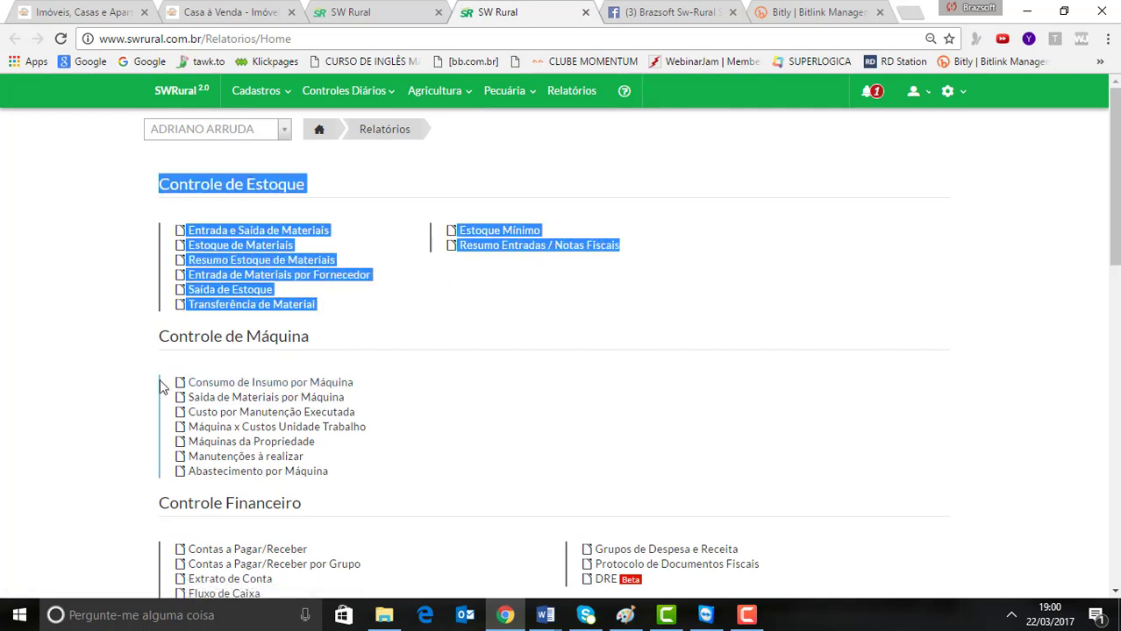
left_click_drag(149, 340, 419, 454)
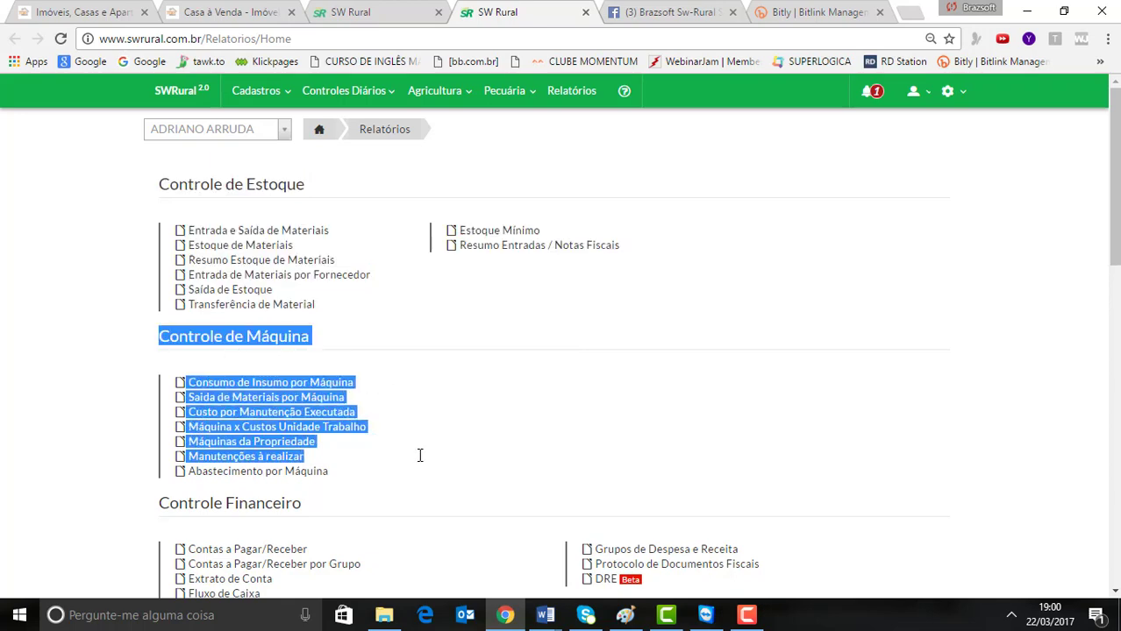
scroll(420, 460, "down", 3)
left_click_drag(132, 263, 483, 417)
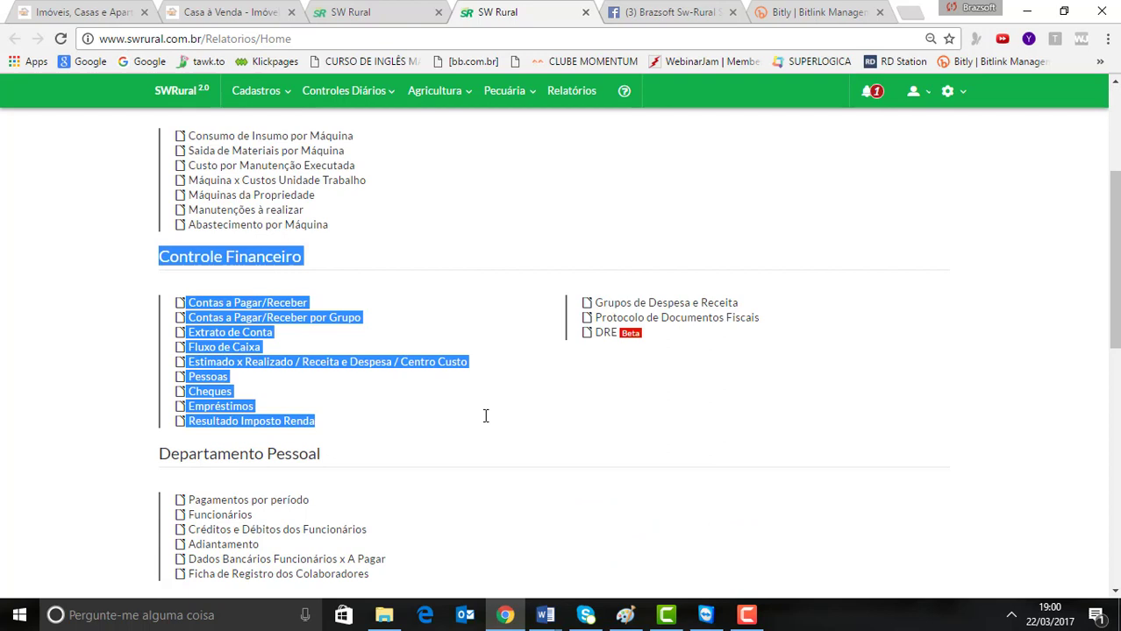
- Open the Contas a Pagar/Receber report in a separate tab and look through the personnel, agricultural and livestock reports on the Relatórios page
middle_click(296, 307)
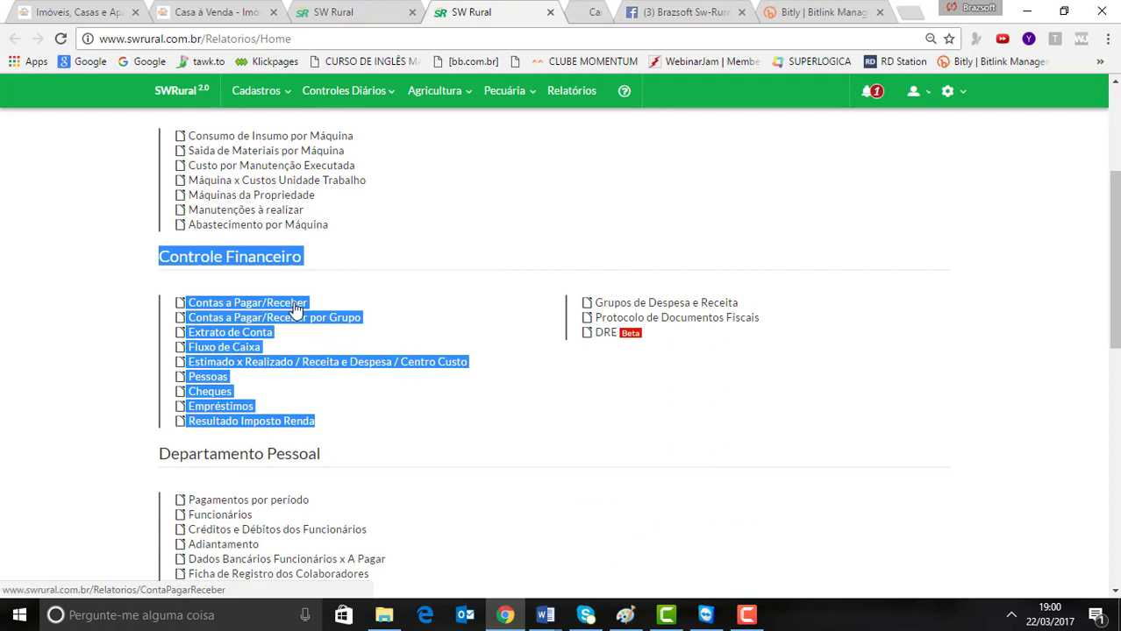
left_click(98, 345)
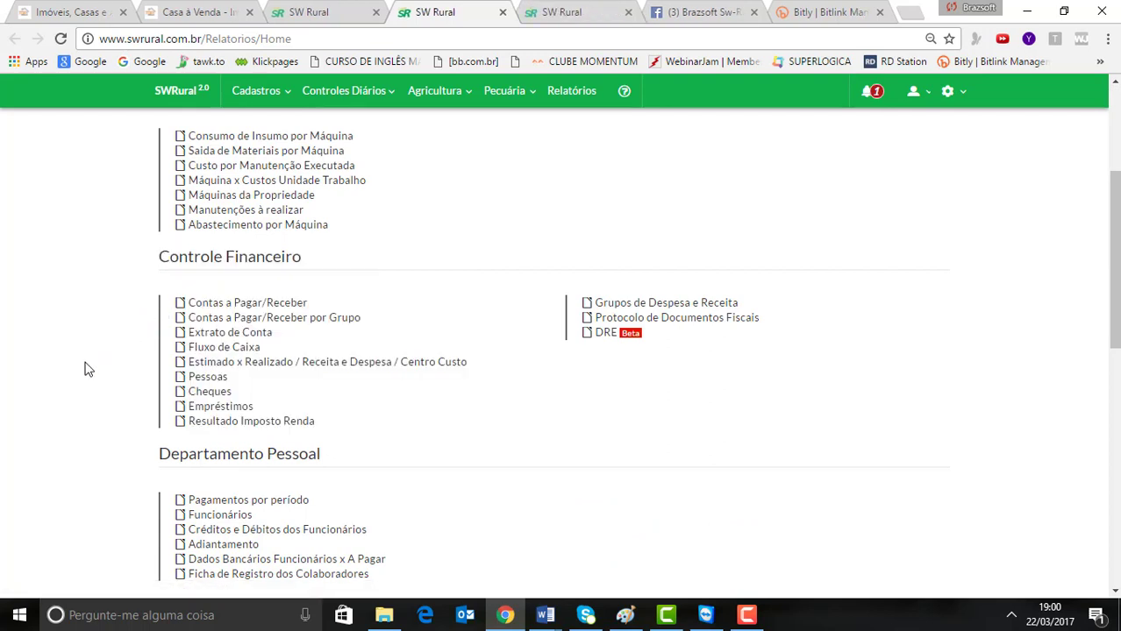
scroll(99, 359, "down", 3)
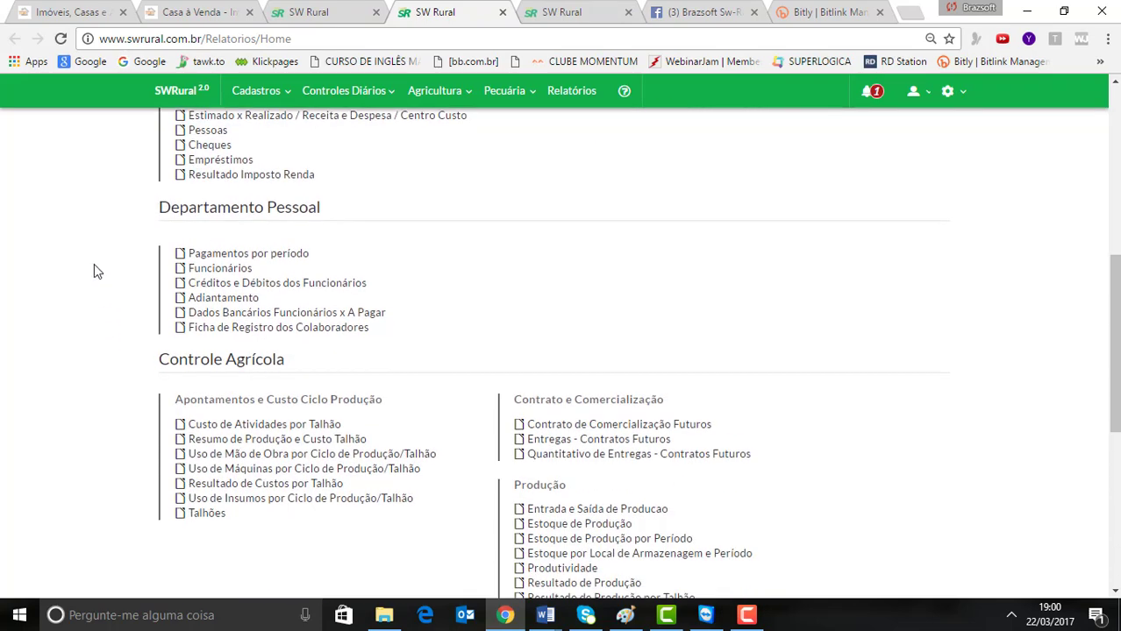
scroll(149, 395, "down", 2)
scroll(171, 390, "down", 3)
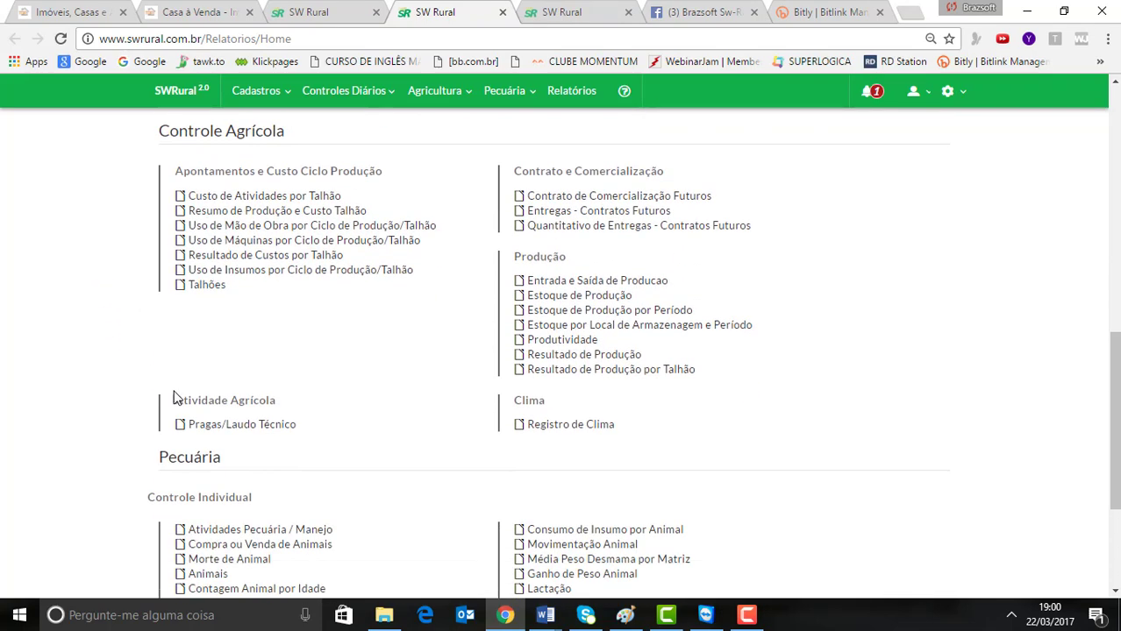
- In the Contas a Pagar/Receber report, set the final date to 31/03/2017, choose Contas à receber, and expand the advanced search filters
left_click(570, 12)
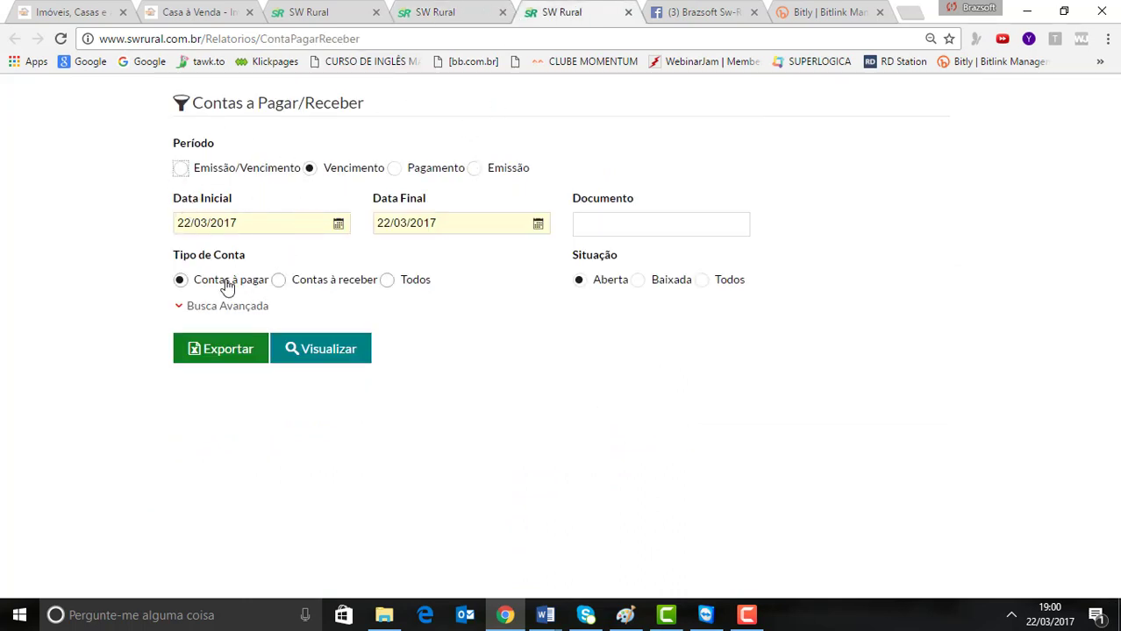
left_click(537, 223)
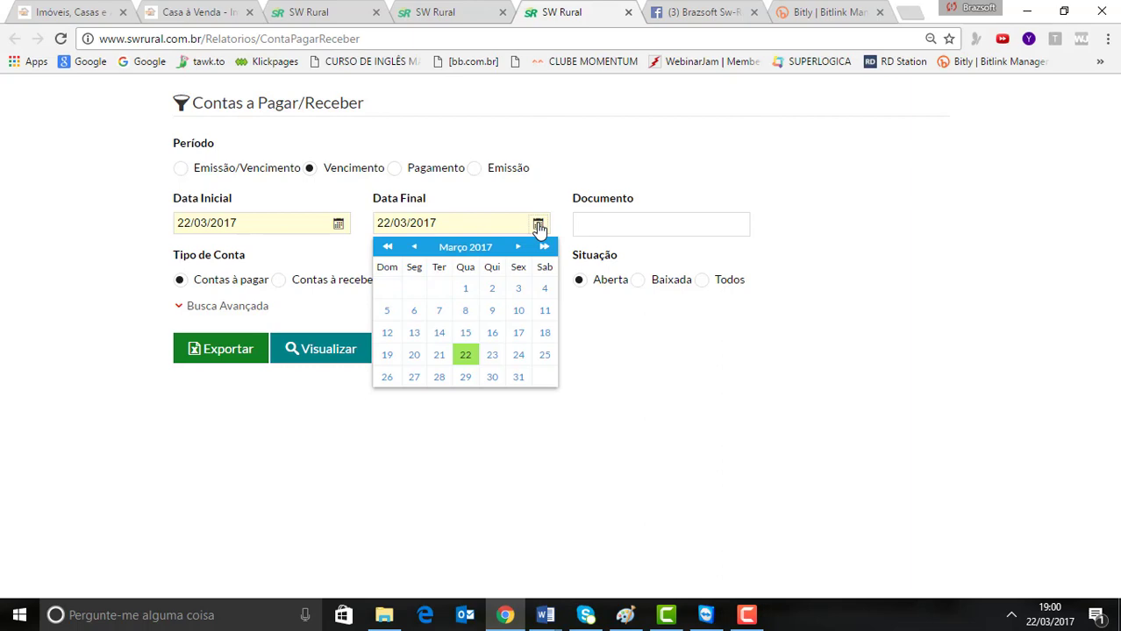
left_click(519, 379)
left_click(300, 281)
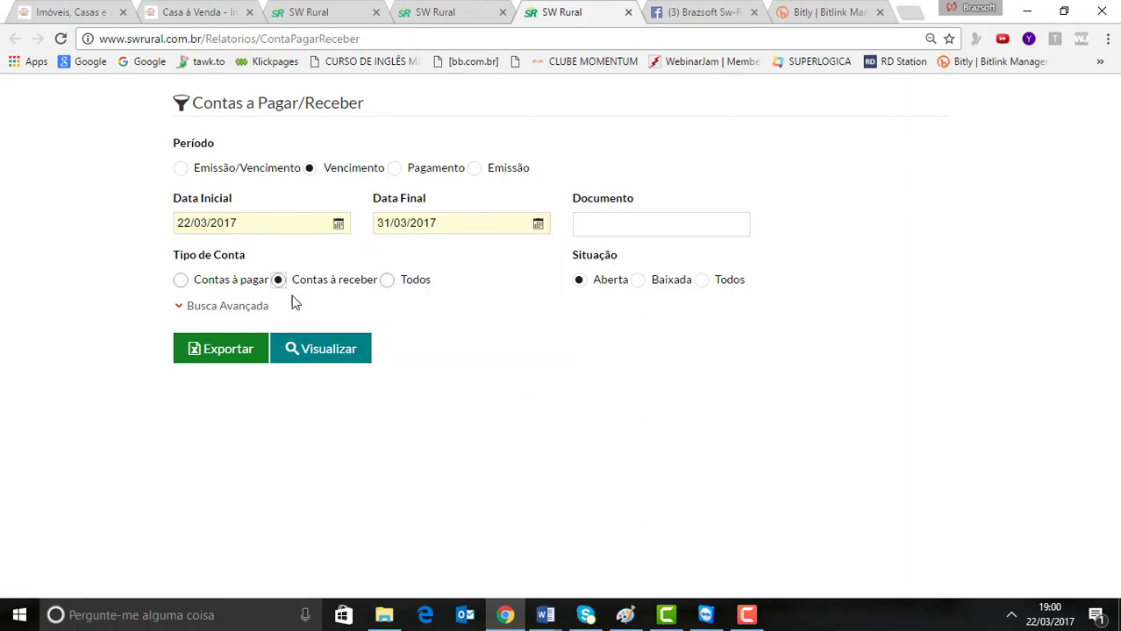
left_click(212, 309)
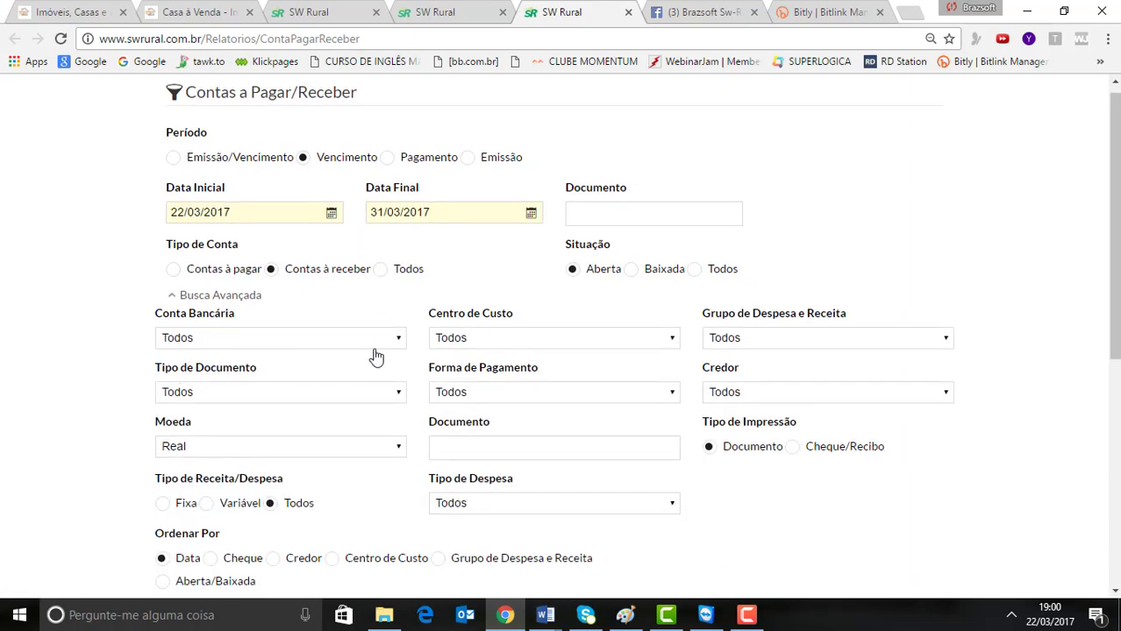
scroll(382, 363, "down", 5)
scroll(383, 369, "up", 5)
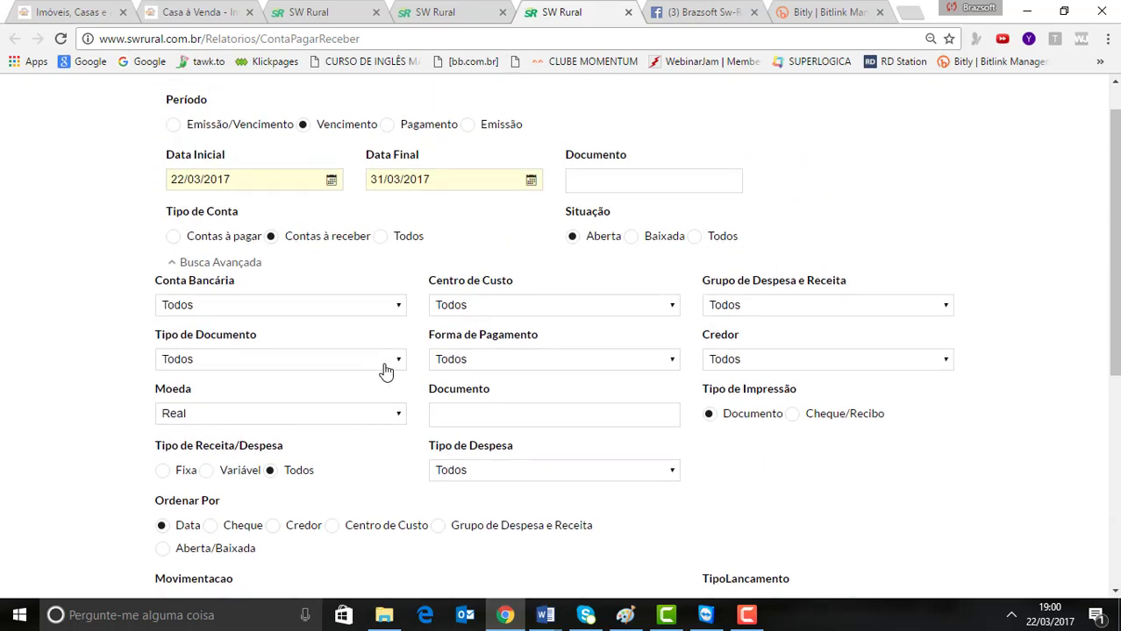
- Filter the report by situation Baixada and cost centre 1.1 - Brazsoft, and generate it for viewing
left_click(471, 307)
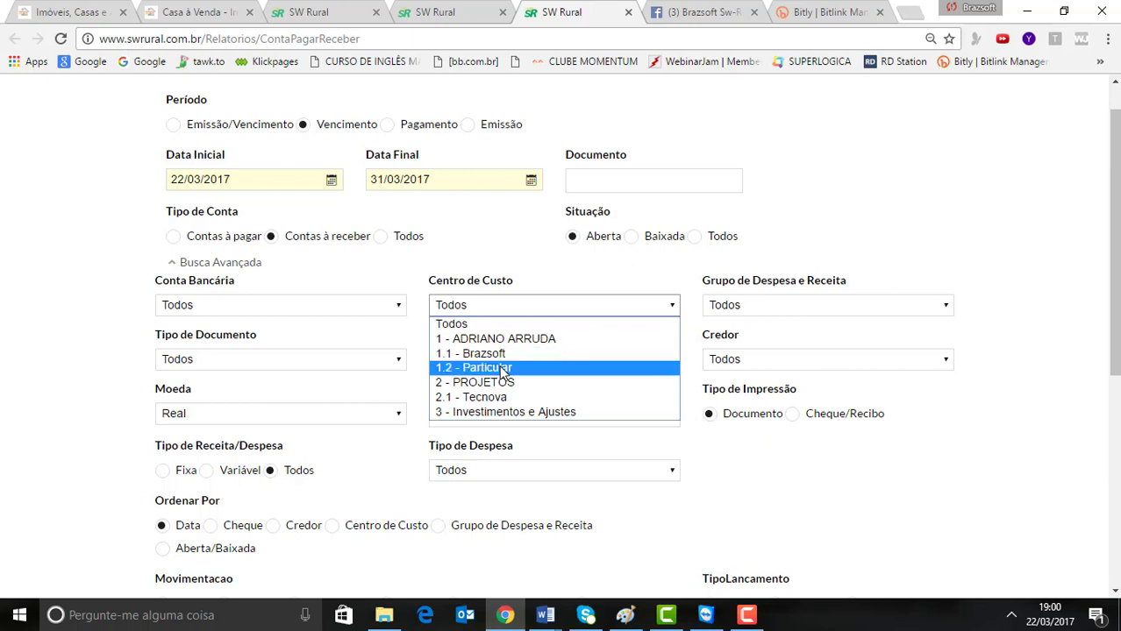
left_click(473, 241)
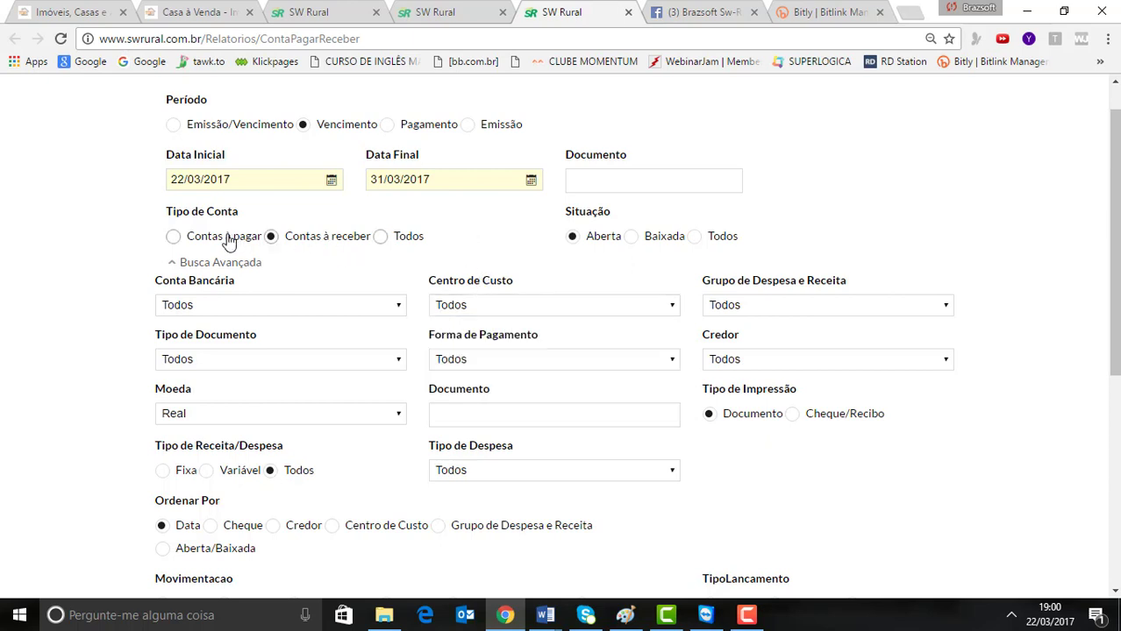
left_click(628, 240)
left_click(492, 309)
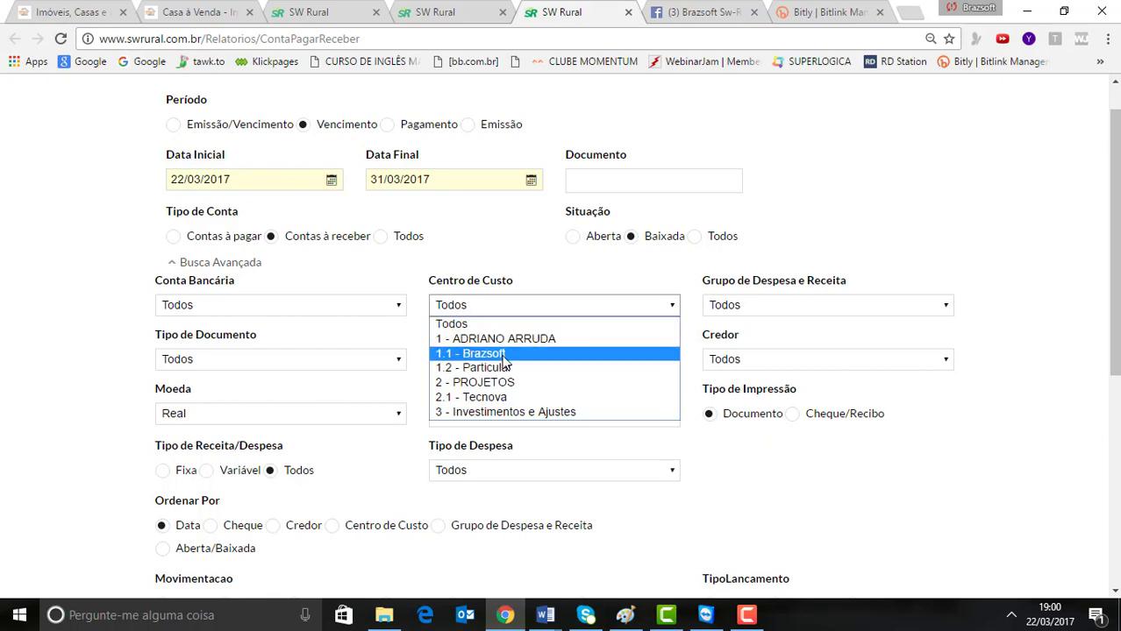
left_click(501, 354)
scroll(407, 422, "down", 5)
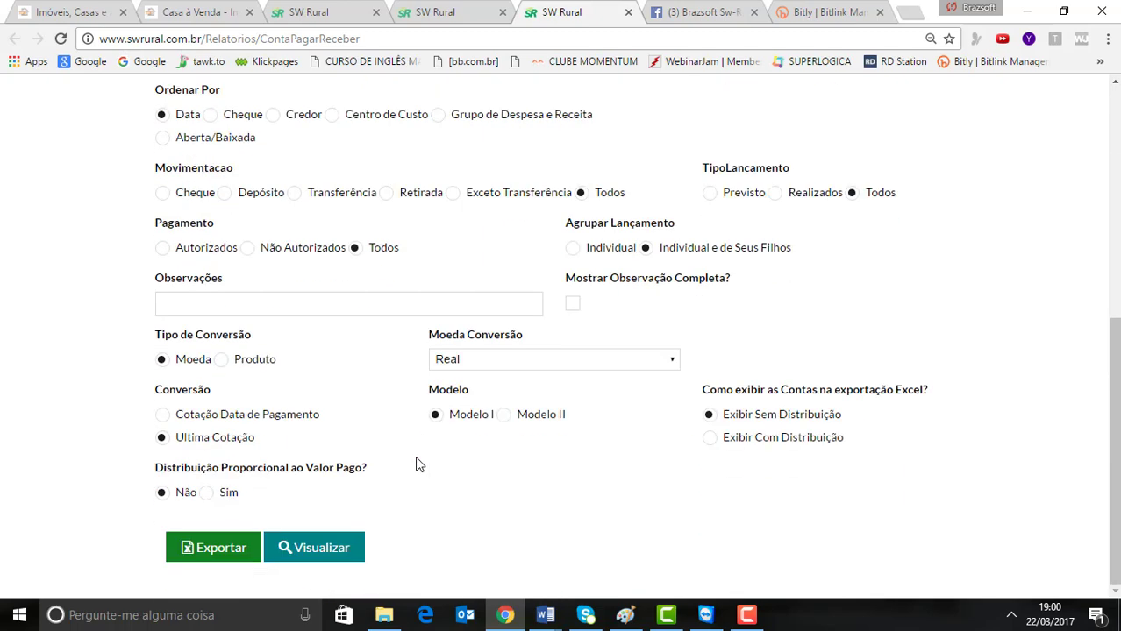
left_click(309, 547)
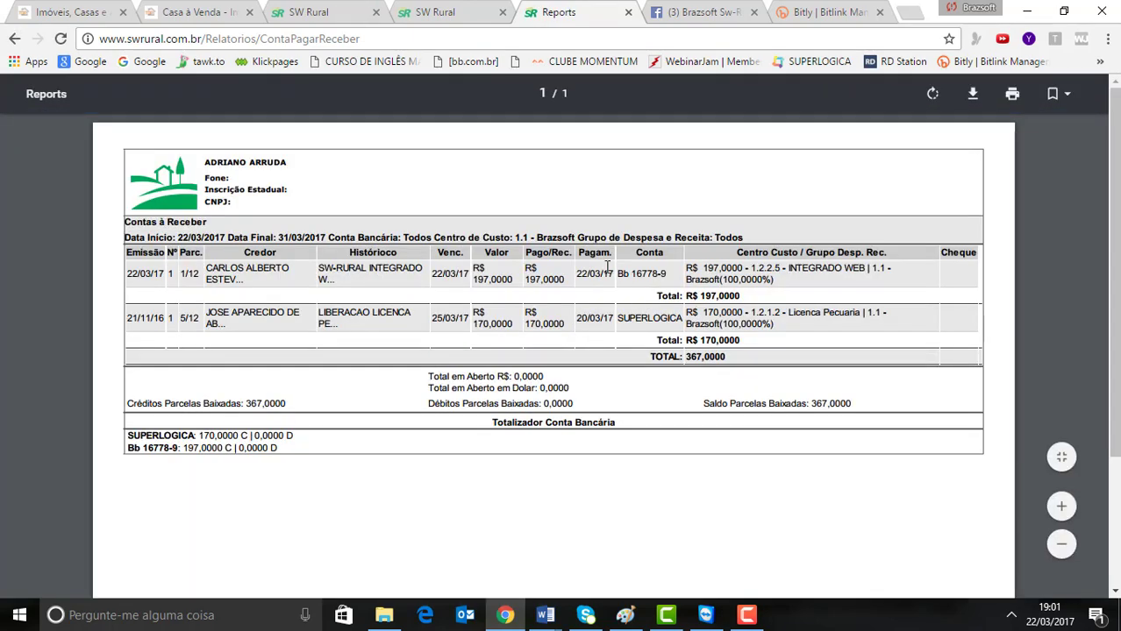
- Try to download the generated Contas à Receber report and return to its filter form
left_click(975, 94)
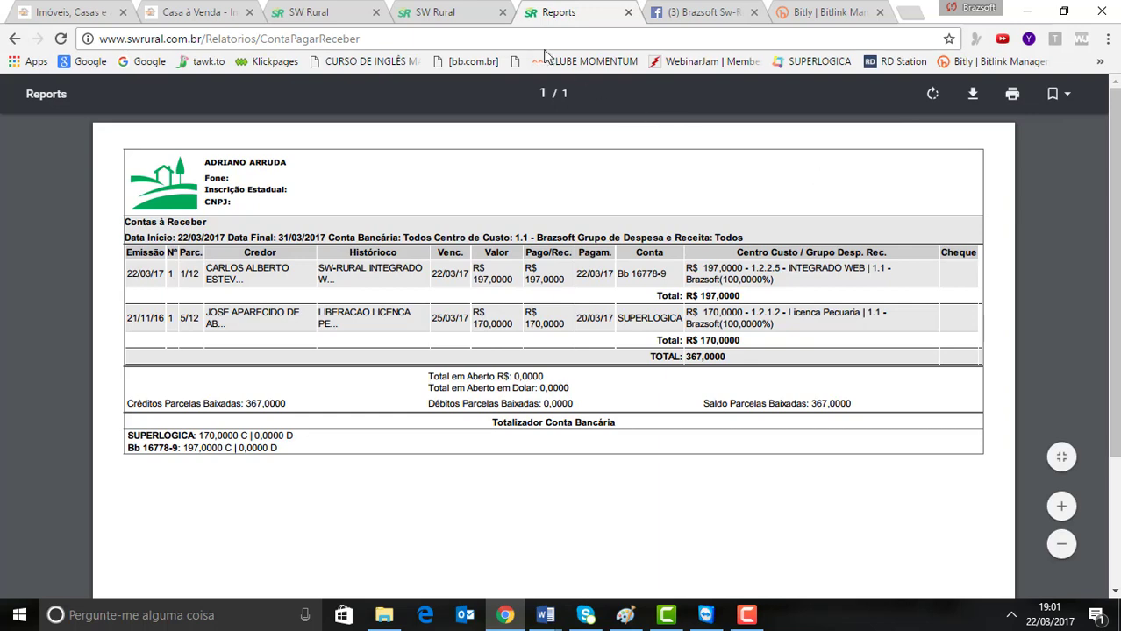
left_click(455, 14)
left_click(548, 10)
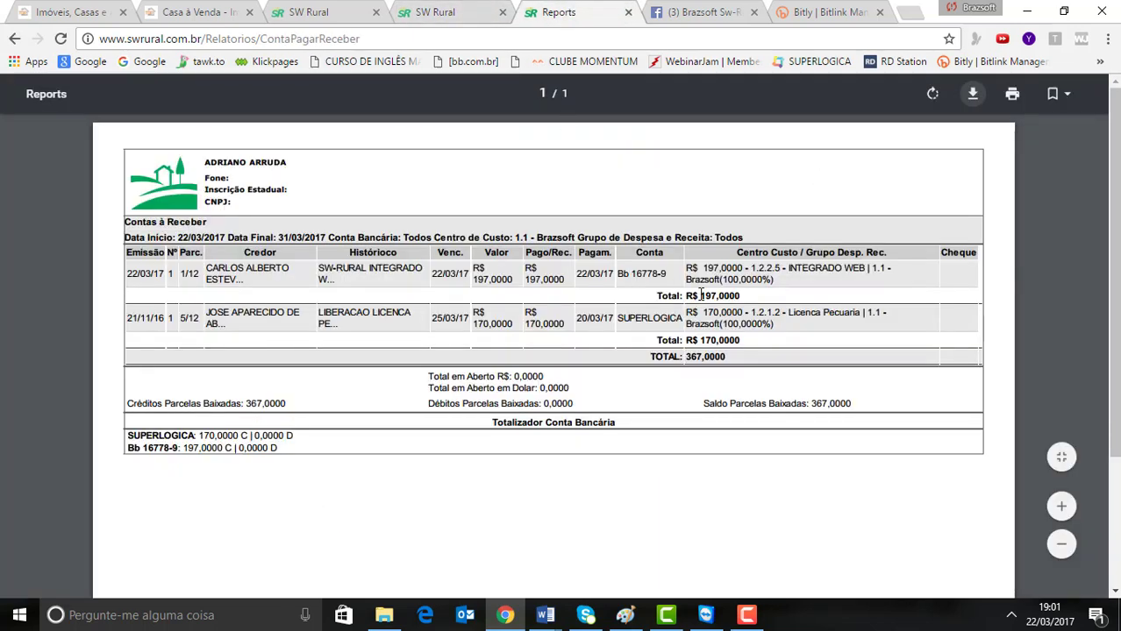
left_click(14, 38)
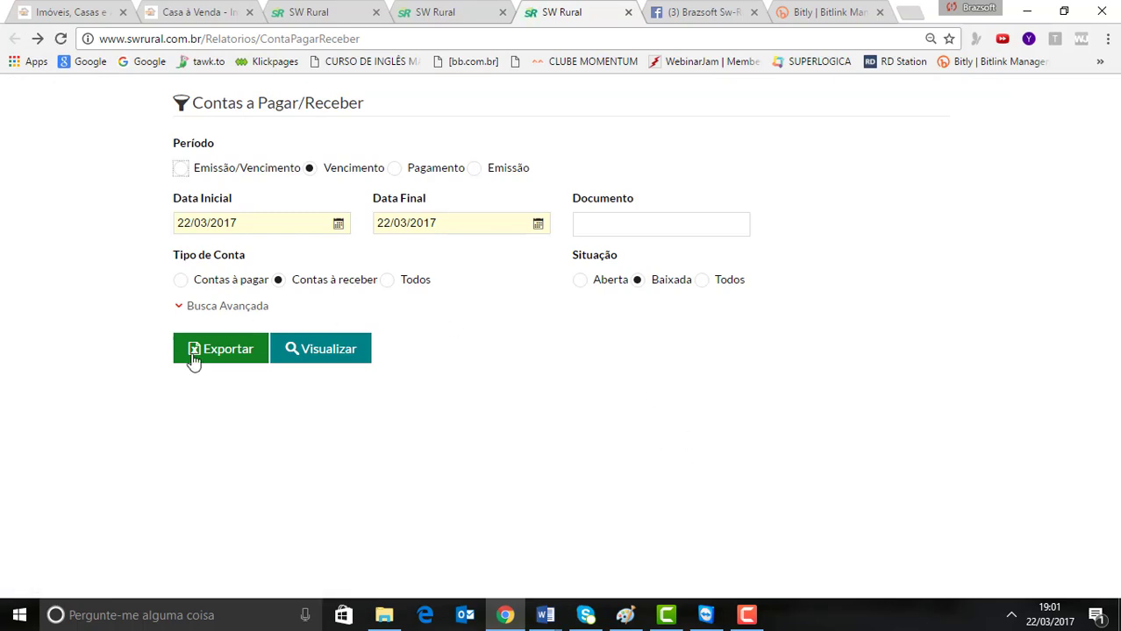
- Go back to the home dashboard and look over its module tiles
left_click(436, 12)
left_click(316, 13)
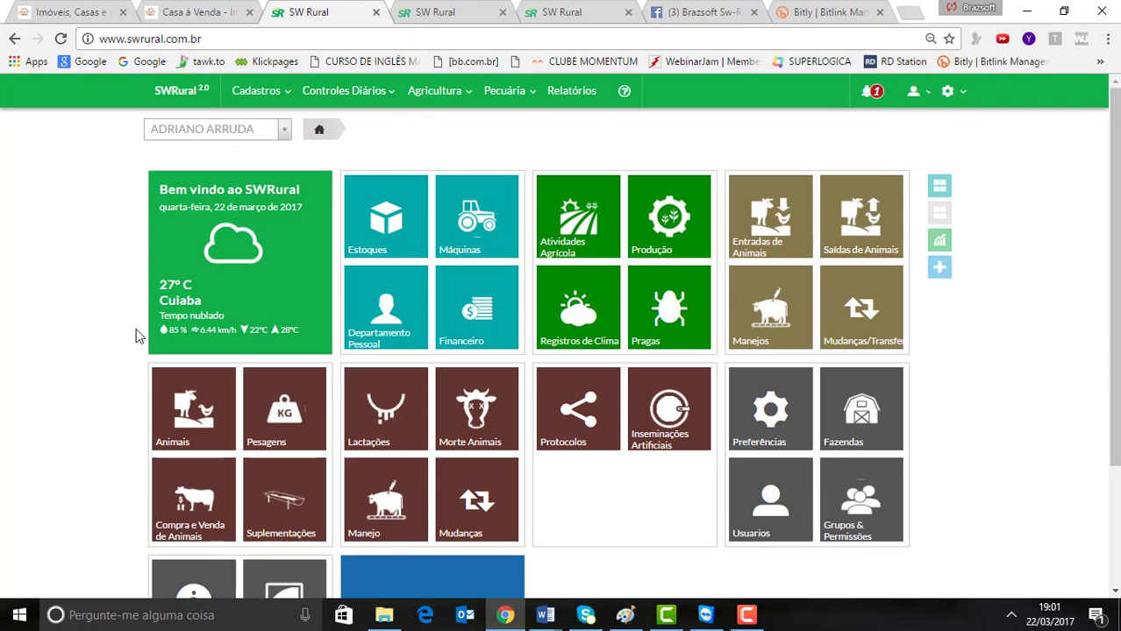
scroll(280, 351, "down", 1)
scroll(360, 360, "up", 1)
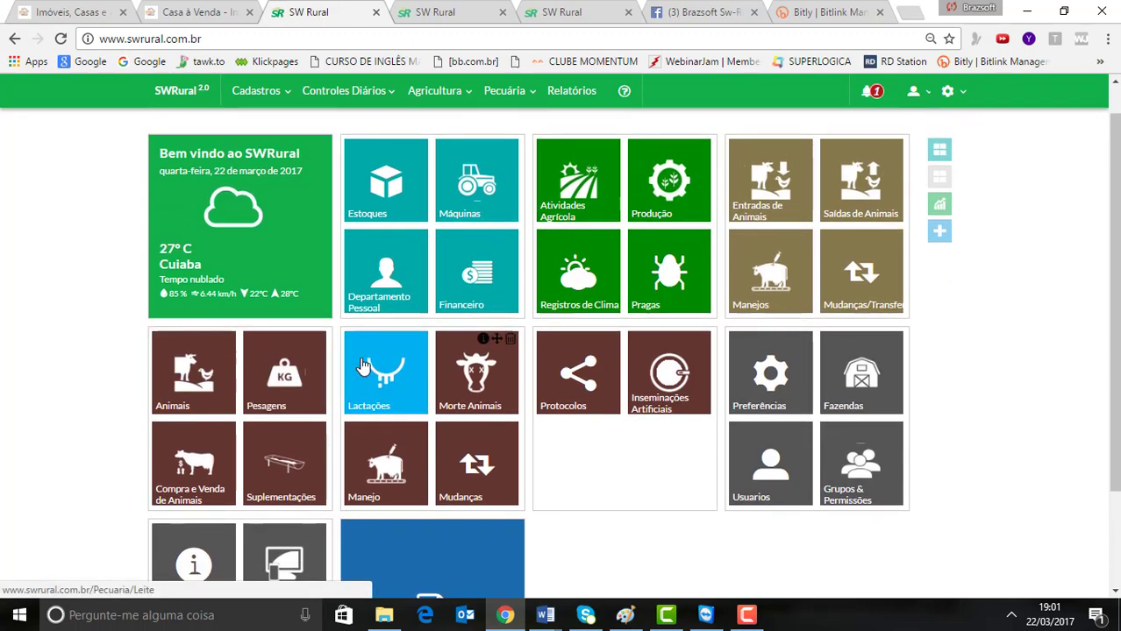